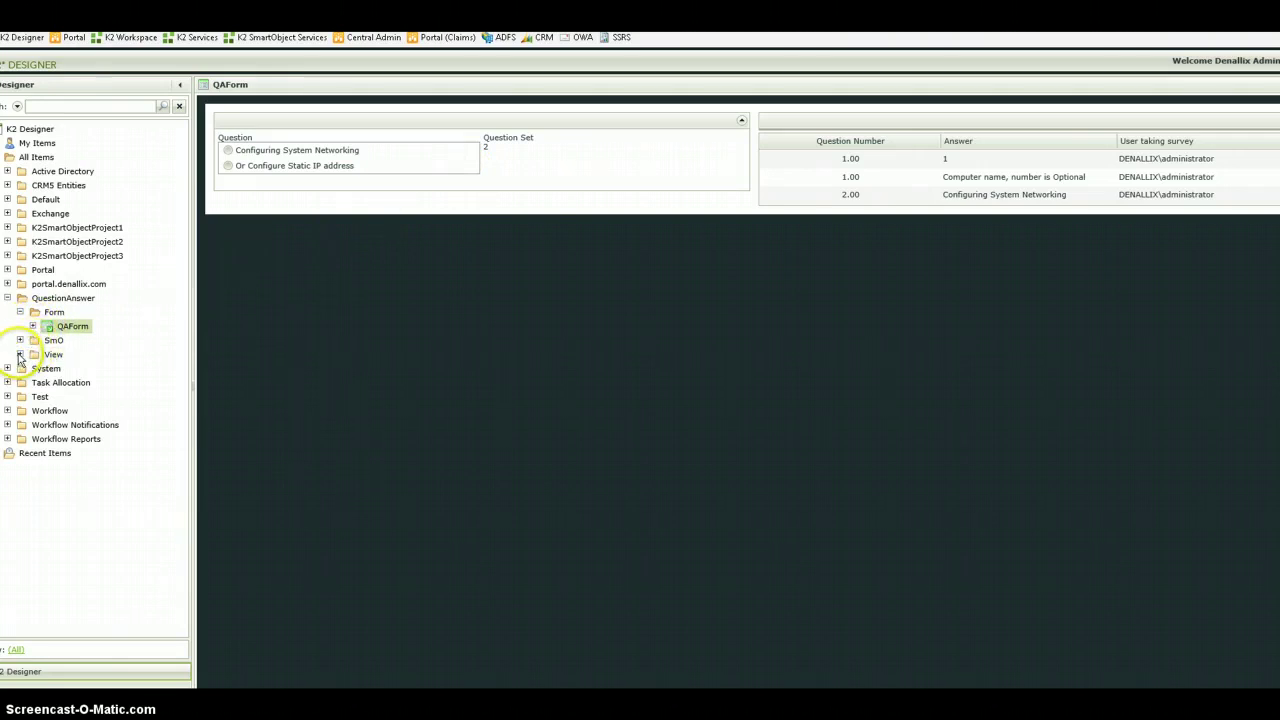
# Open the Question Answer Item View from the QuestionAnswer views for editing and show its layout with the radio button list.
pyautogui.click(20, 355)
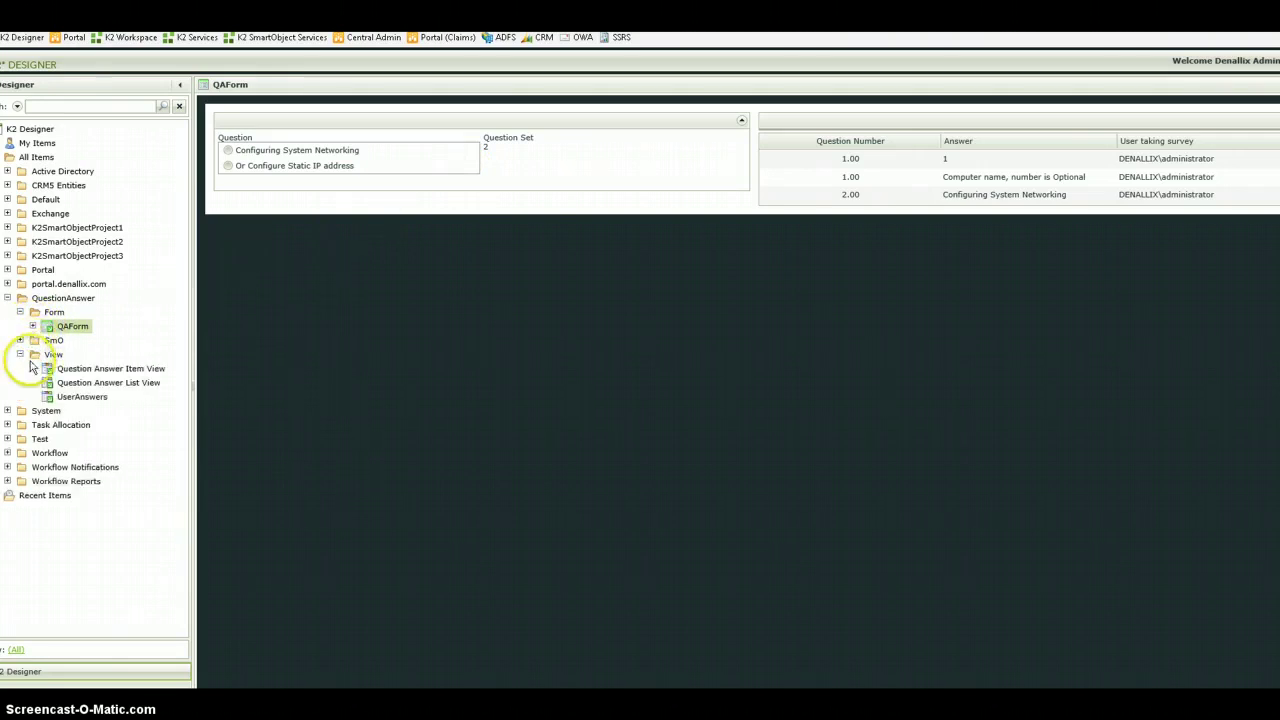
pyautogui.click(107, 372)
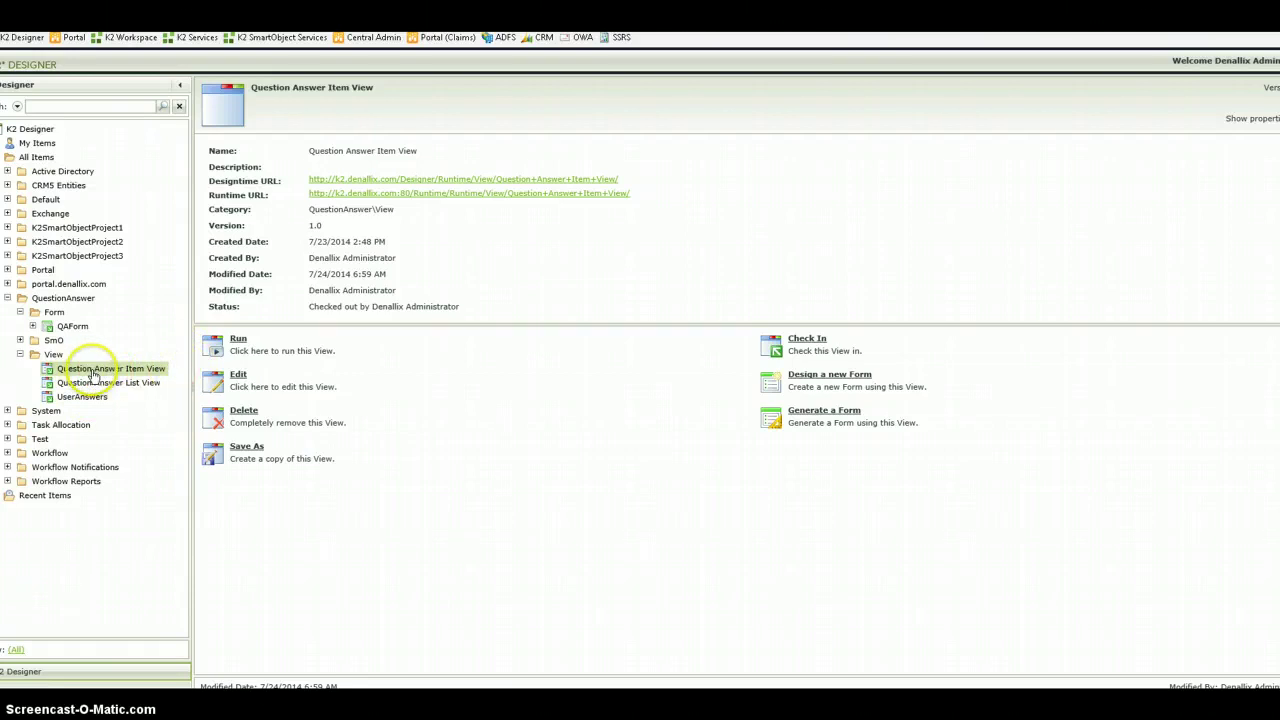
pyautogui.click(93, 373)
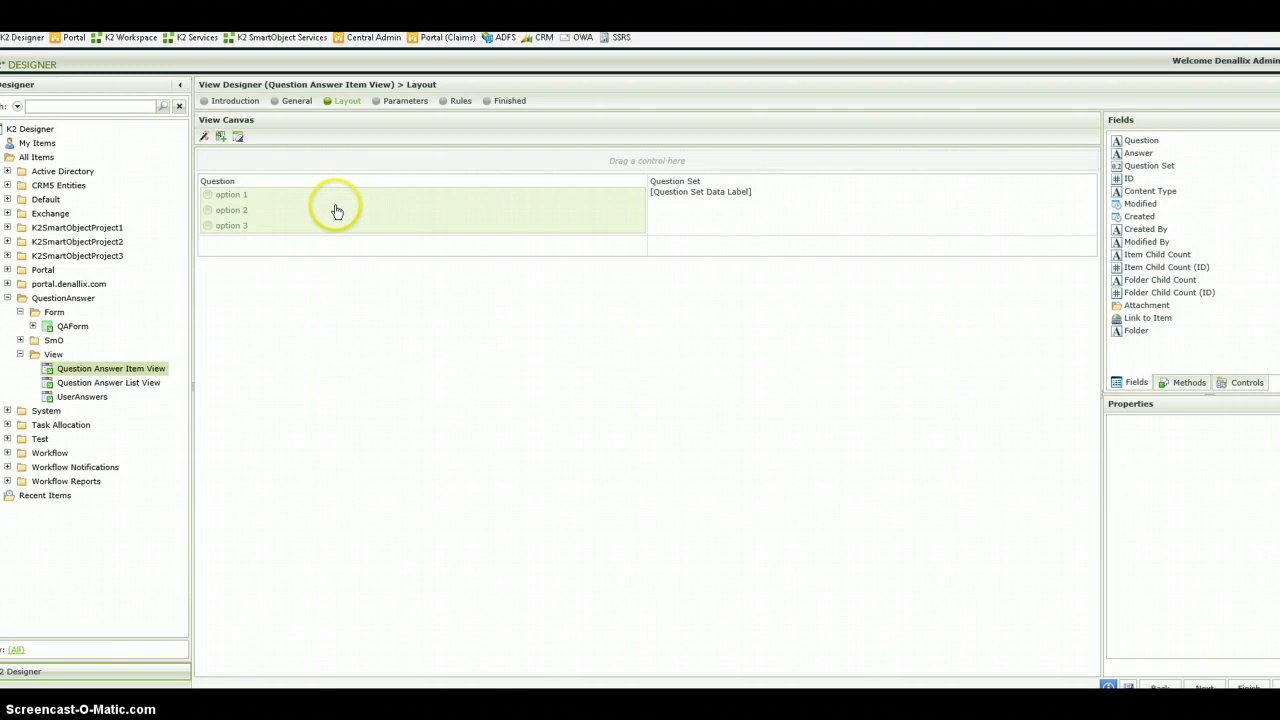
pyautogui.click(390, 207)
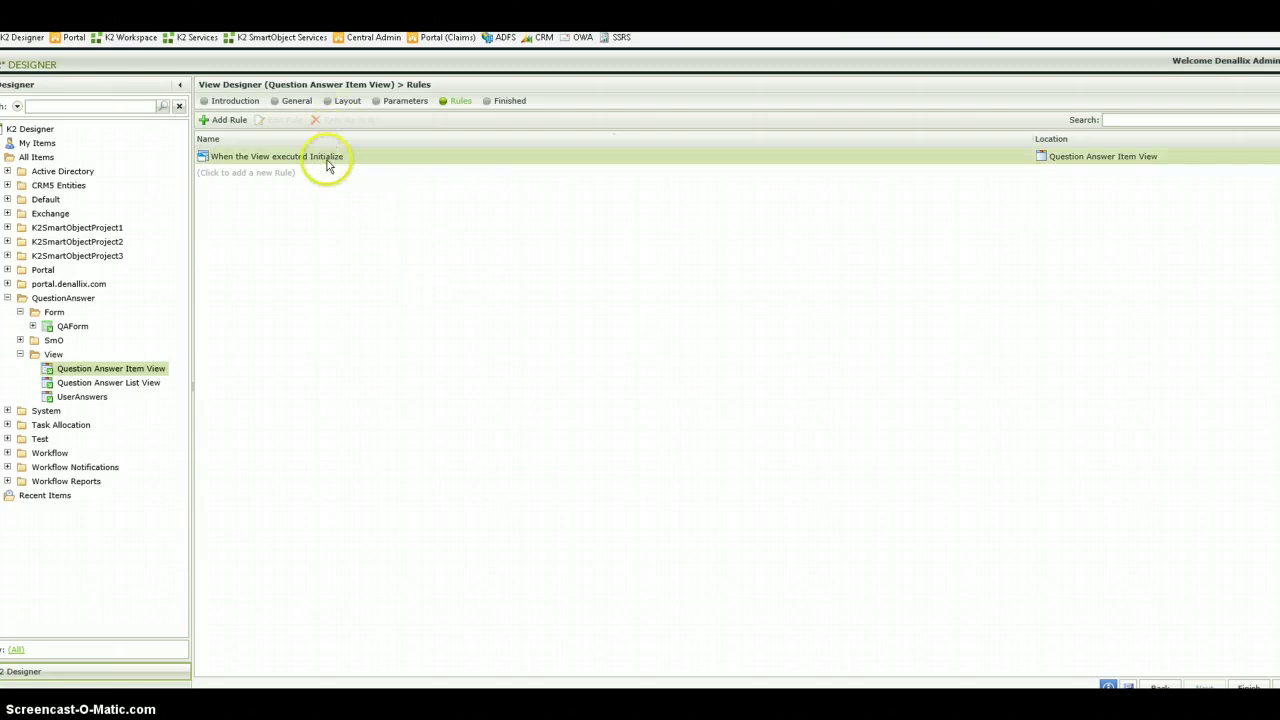
# Review the input mappings, filter and sort settings that populate the Title Radio Button List in the view's Initialize rule.
pyautogui.doubleClick(328, 160)
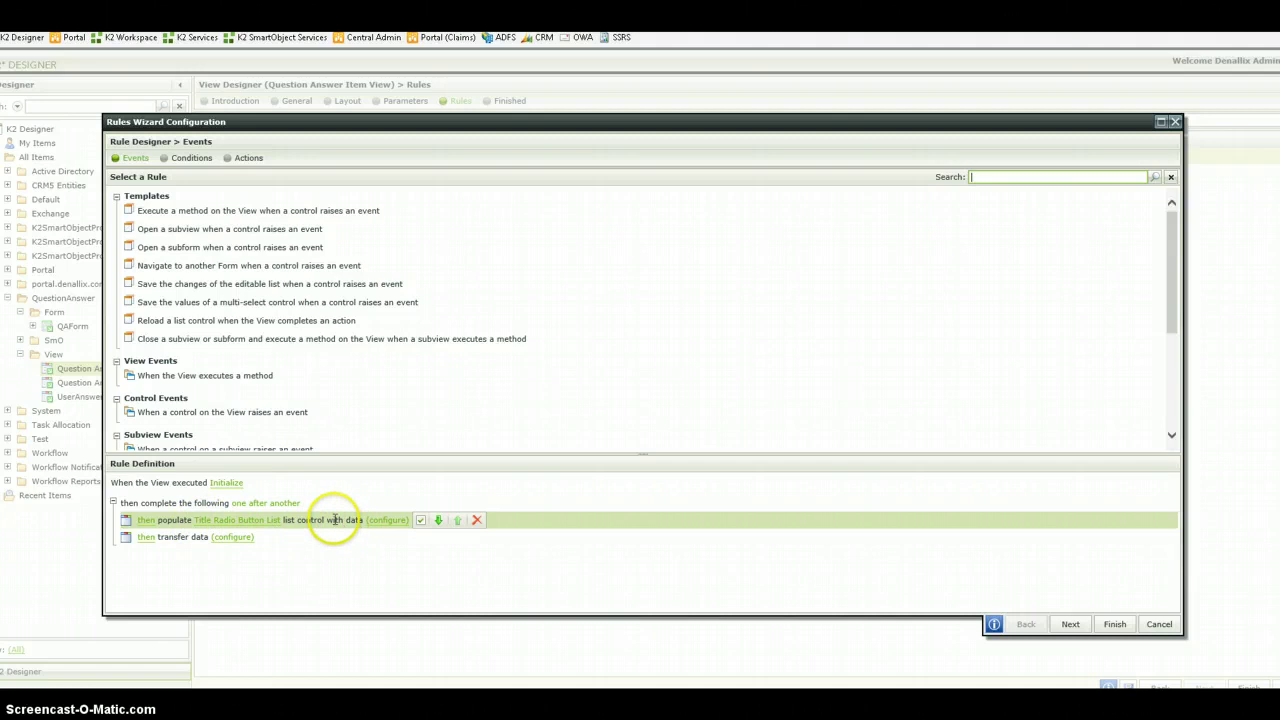
pyautogui.click(386, 521)
pyautogui.click(391, 519)
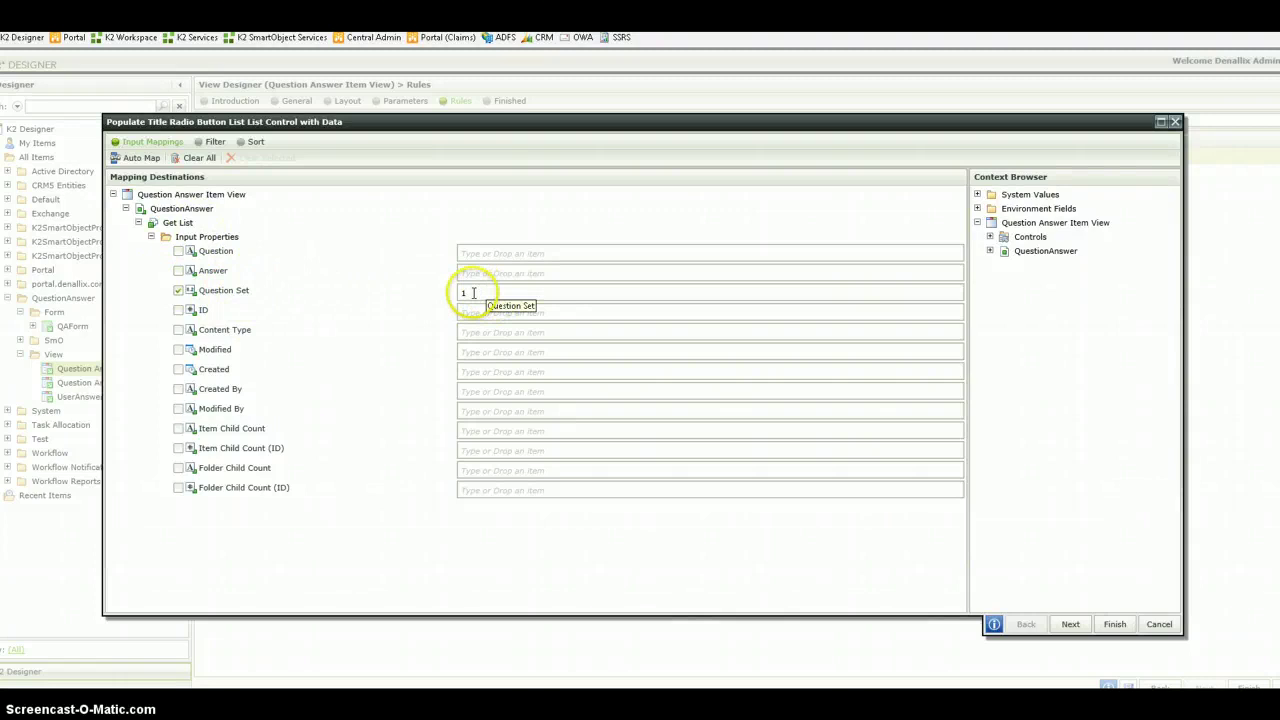
pyautogui.click(217, 143)
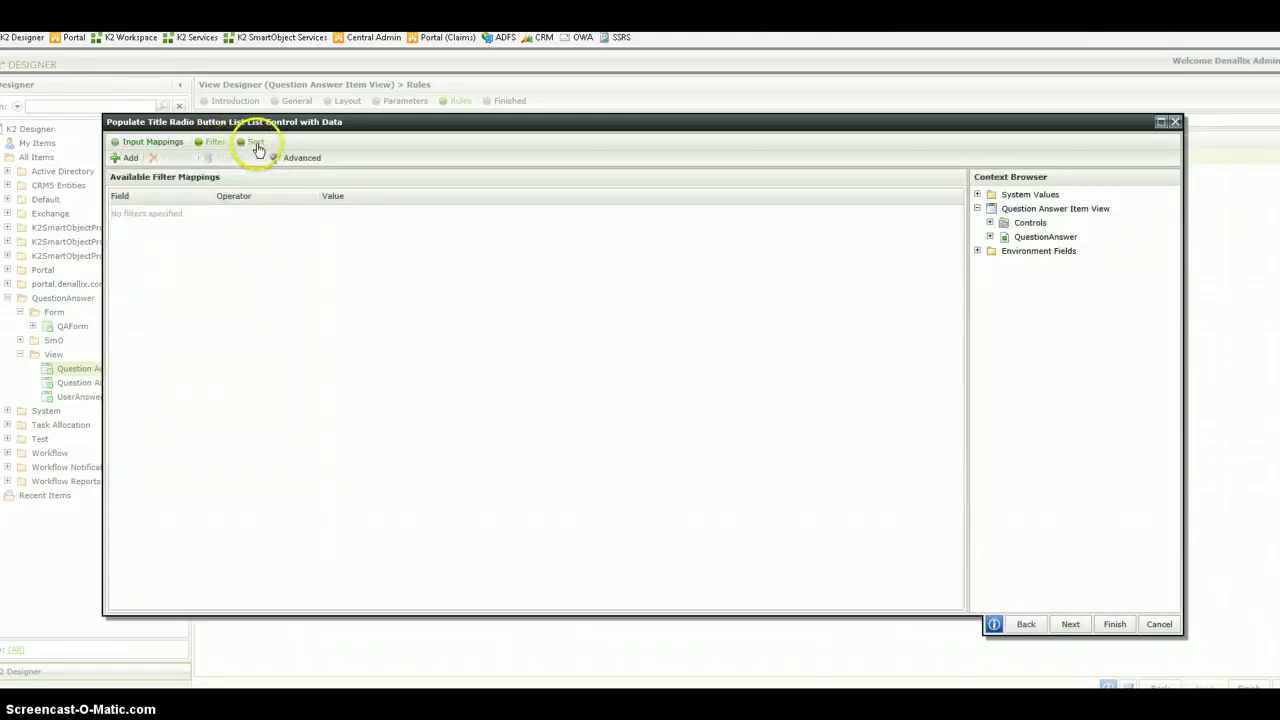
pyautogui.click(256, 145)
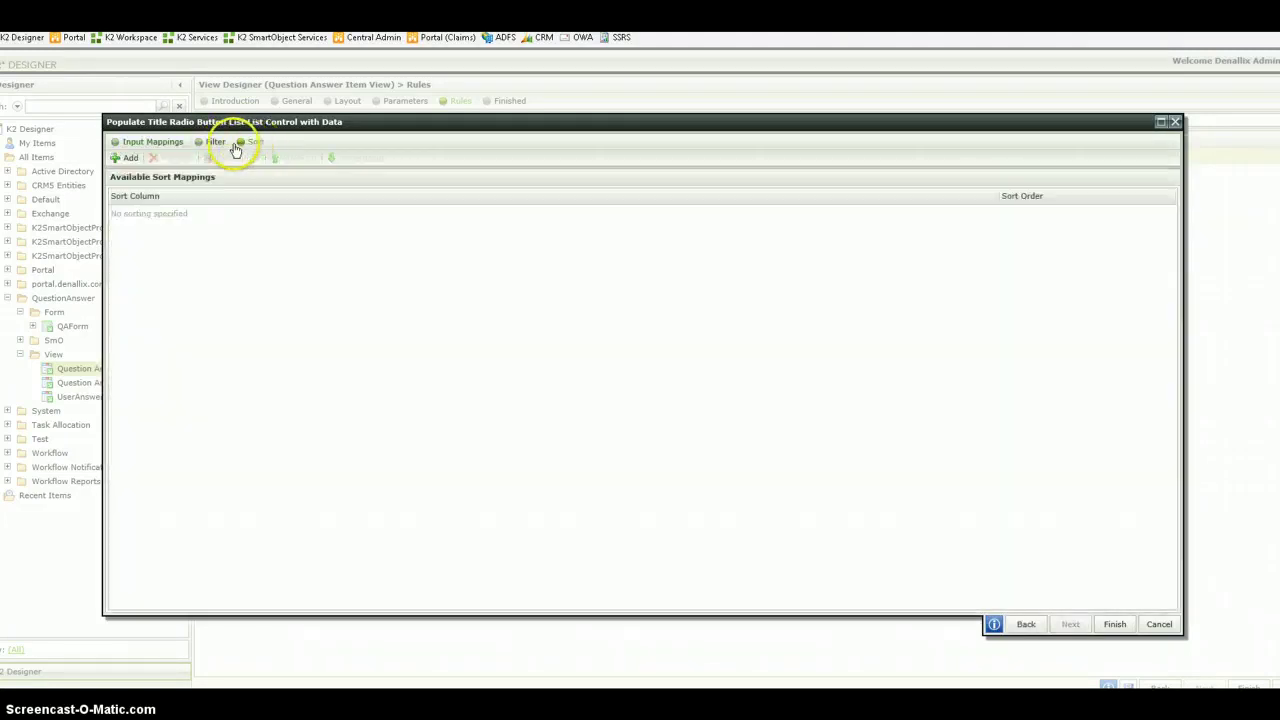
pyautogui.click(160, 143)
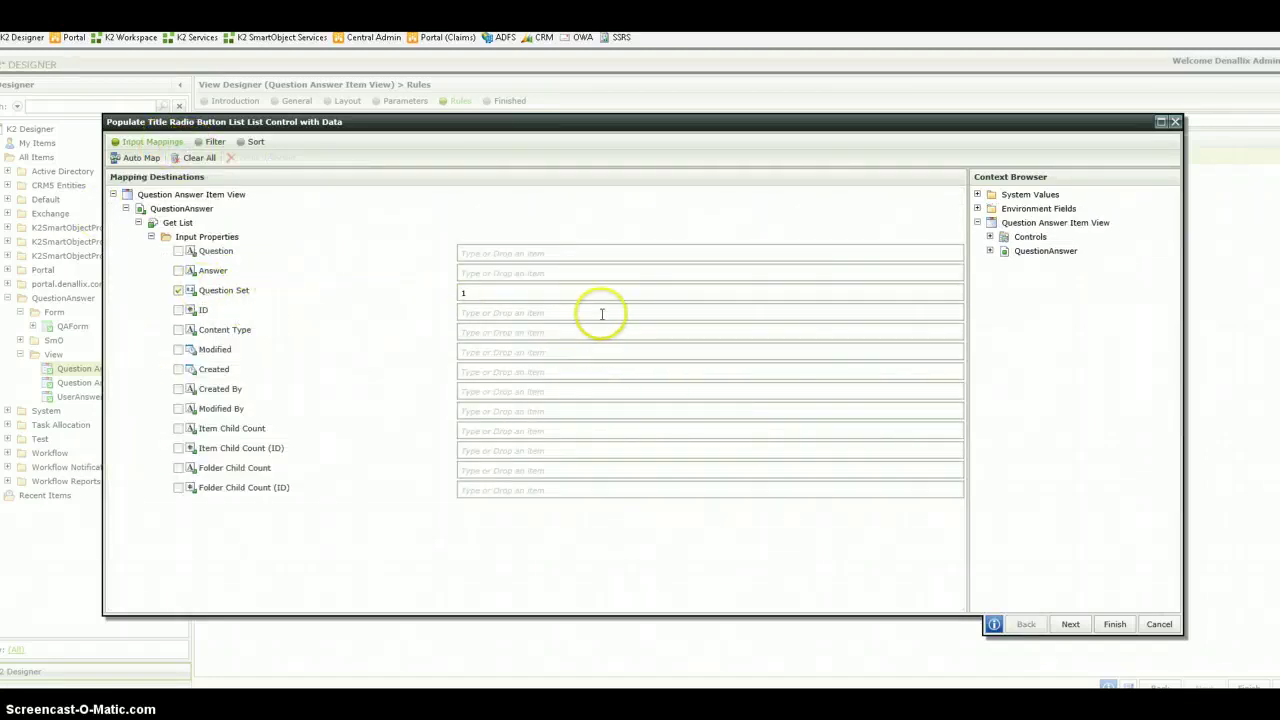
pyautogui.click(1157, 625)
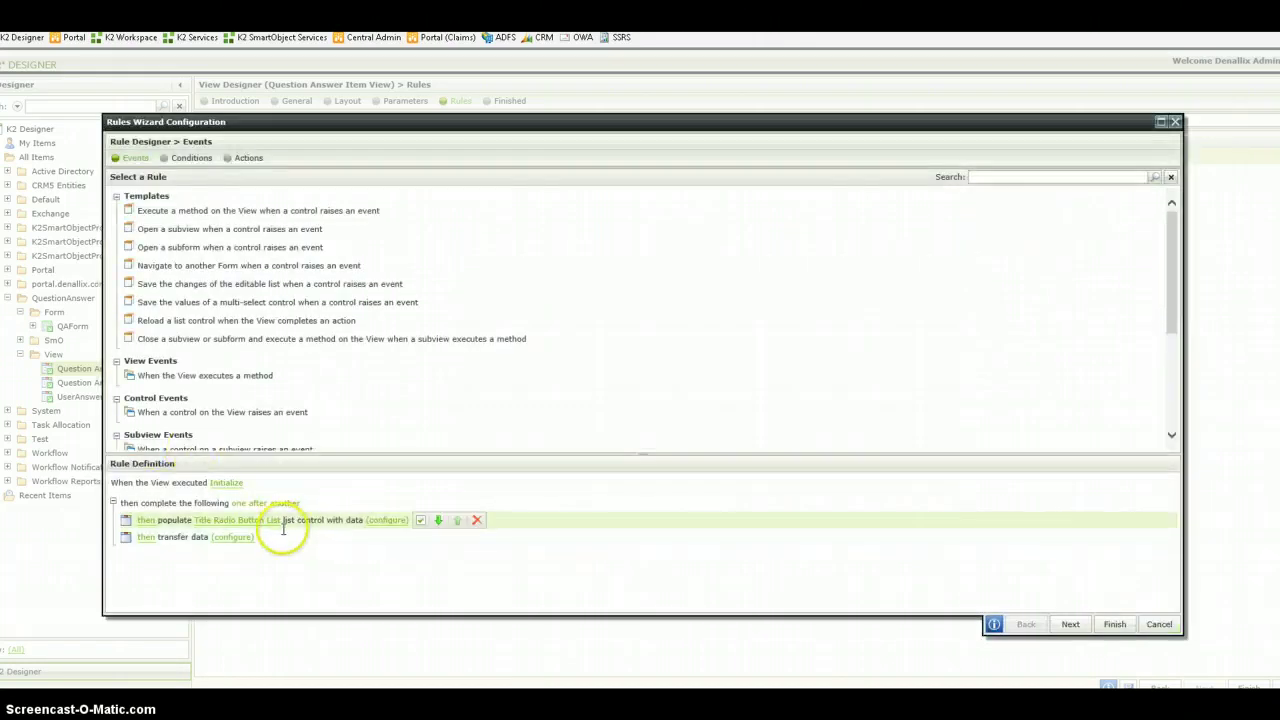
# Review the Initialize rule's data transfer to the Question Set Data Label and close the rule without saving.
pyautogui.click(231, 538)
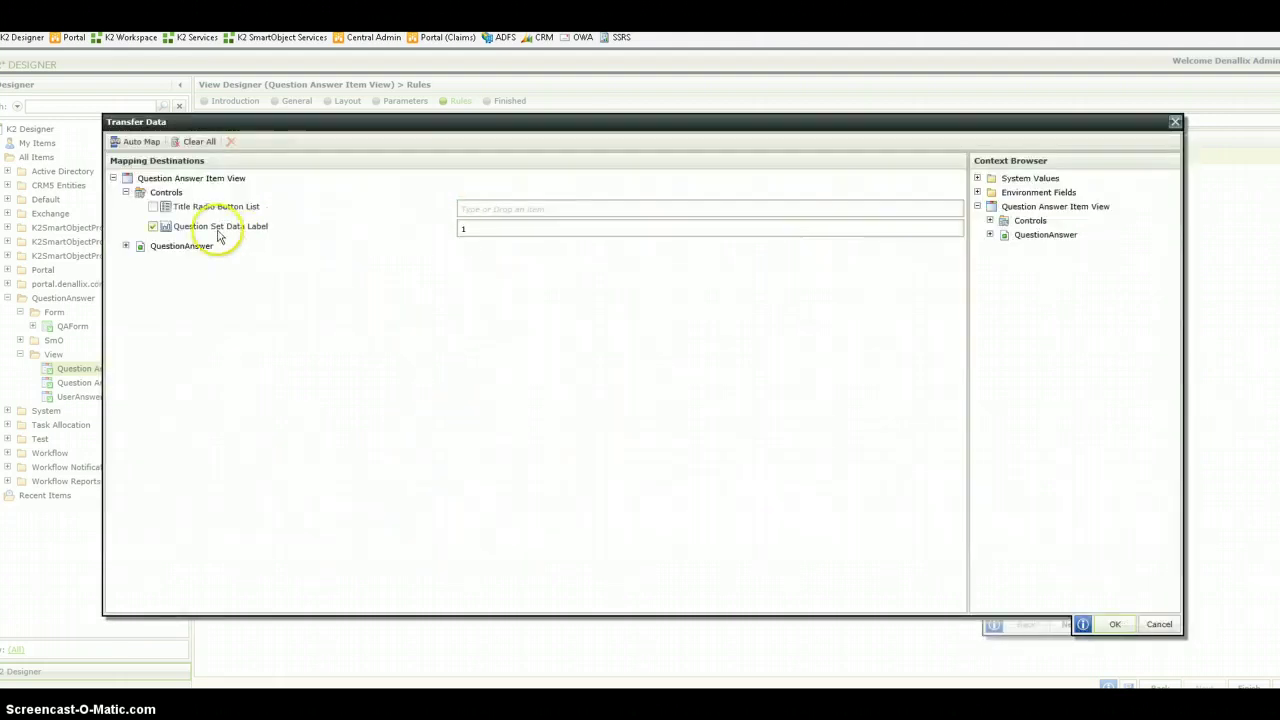
pyautogui.click(502, 229)
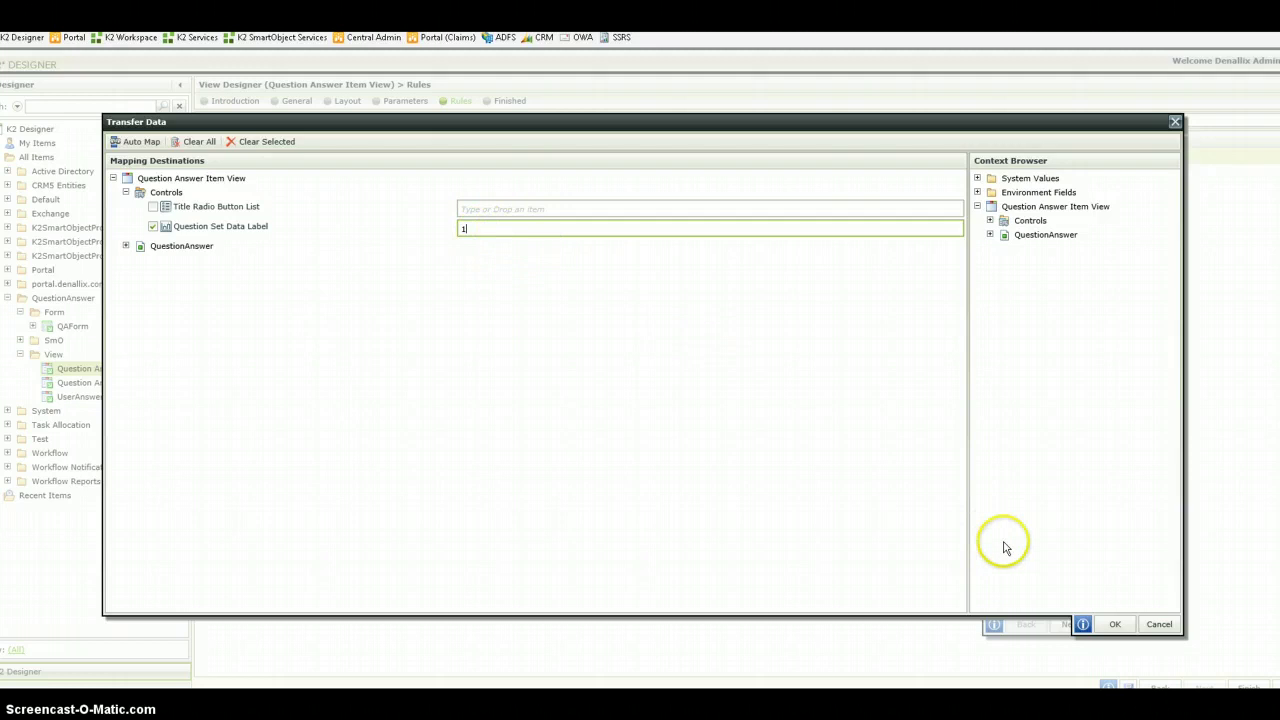
pyautogui.click(1158, 625)
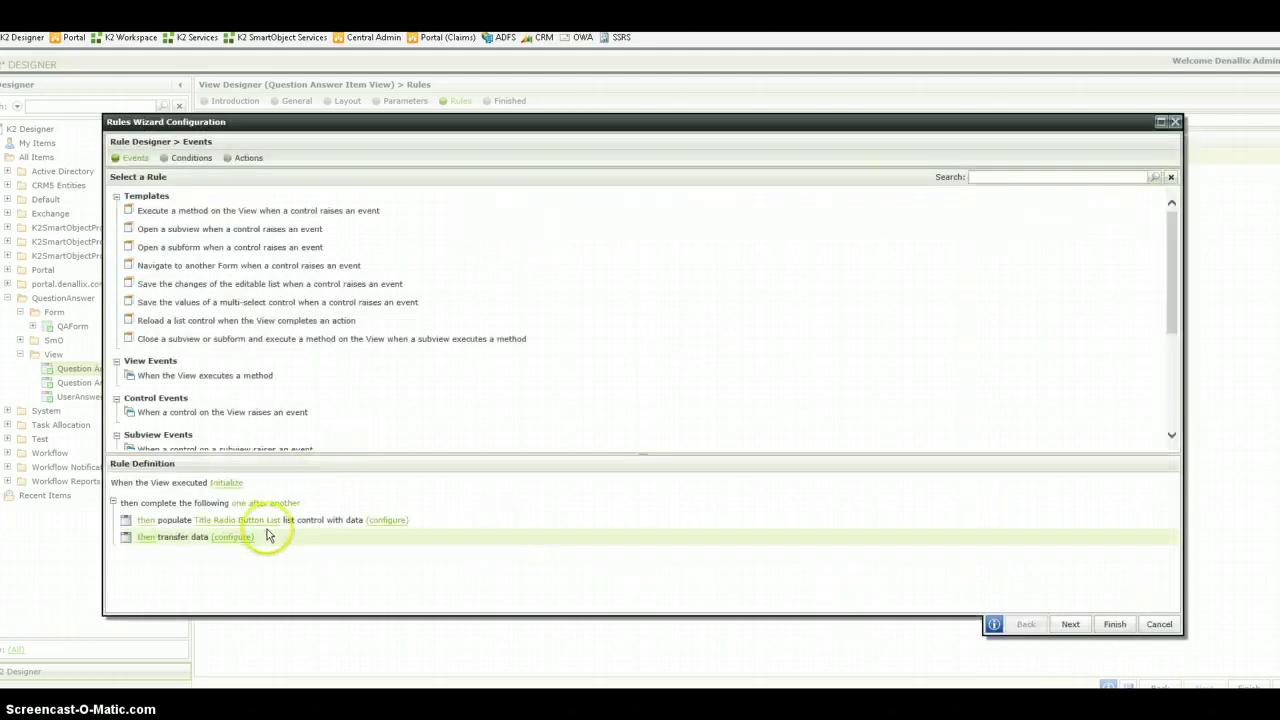
pyautogui.click(1150, 625)
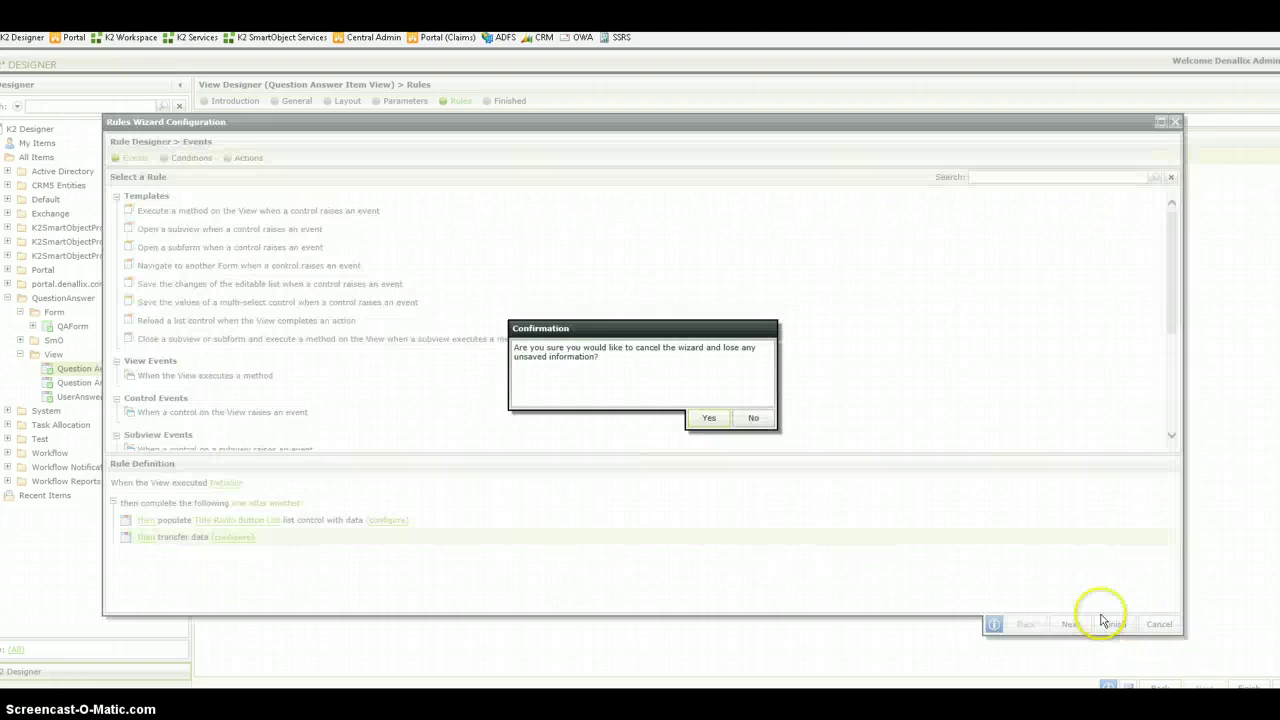
pyautogui.click(718, 420)
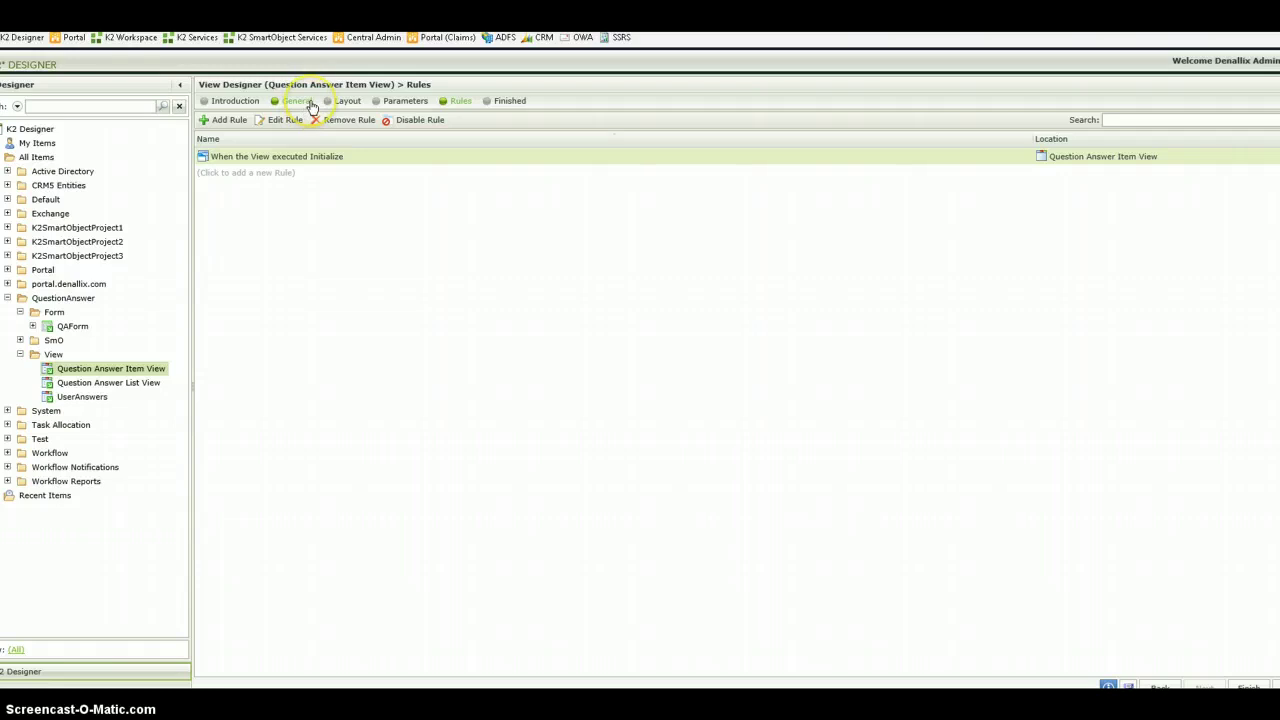
# Return to the item view's layout and select the Question label.
pyautogui.click(350, 102)
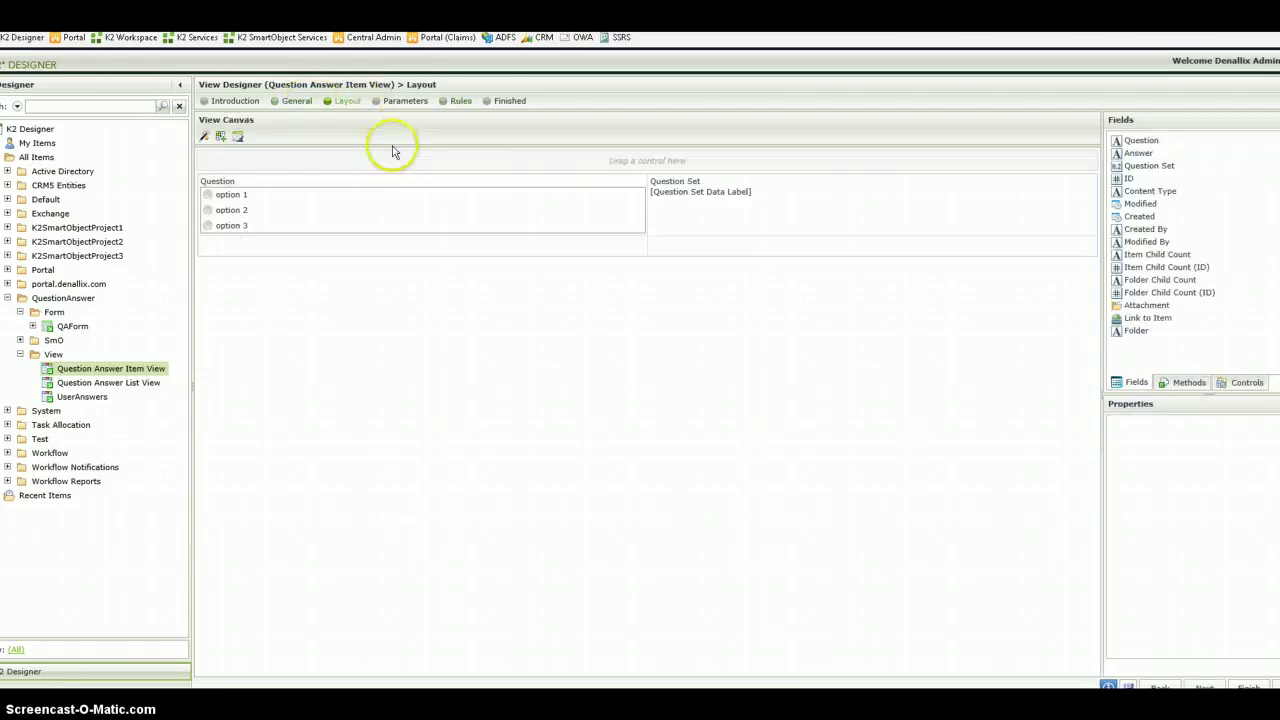
pyautogui.click(237, 188)
pyautogui.moveTo(237, 188); pyautogui.dragTo(228, 188)
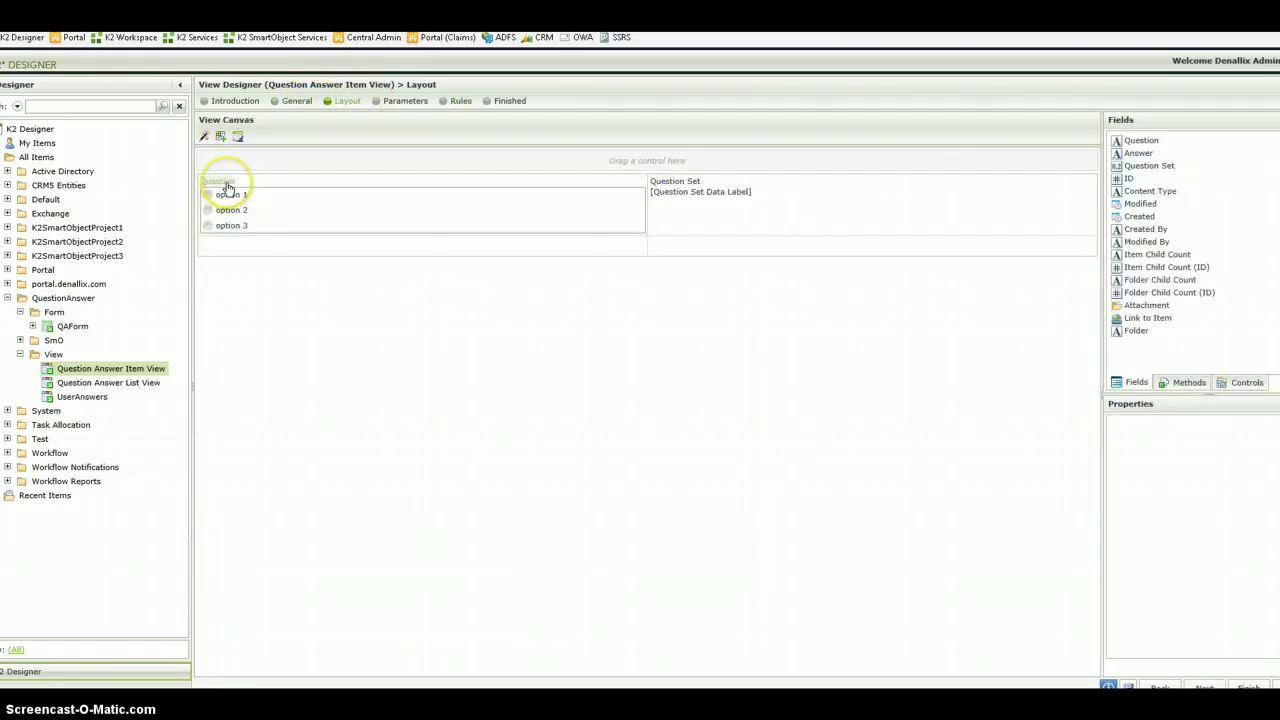
pyautogui.click(228, 188)
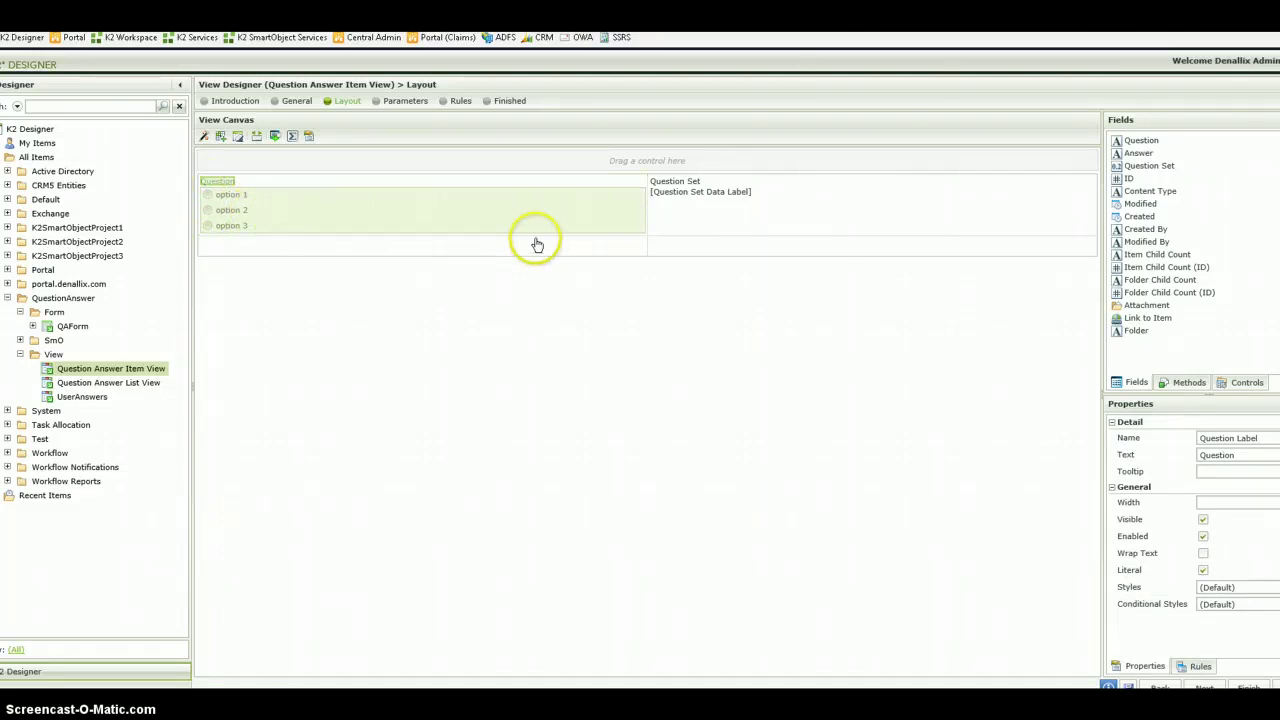
# Try to place the Question Set Data Label on the same line as the Question Set label.
pyautogui.moveTo(678, 191); pyautogui.dragTo(696, 255)
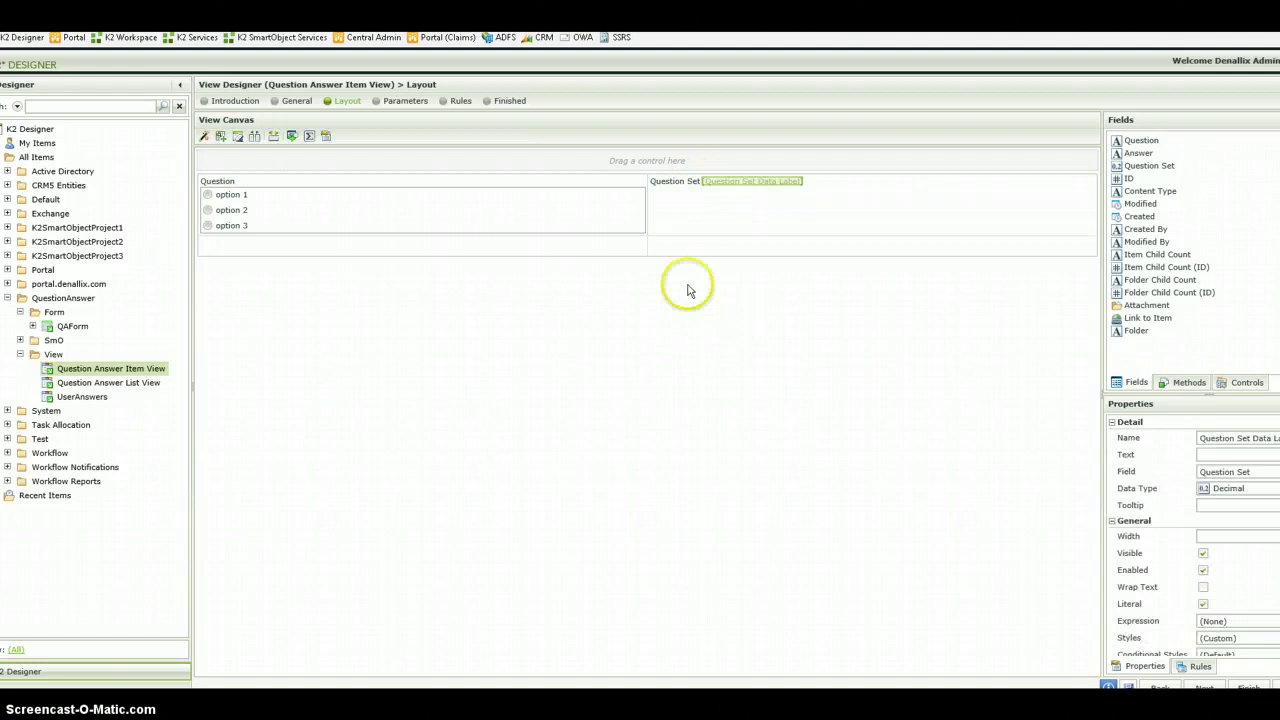
pyautogui.click(572, 321)
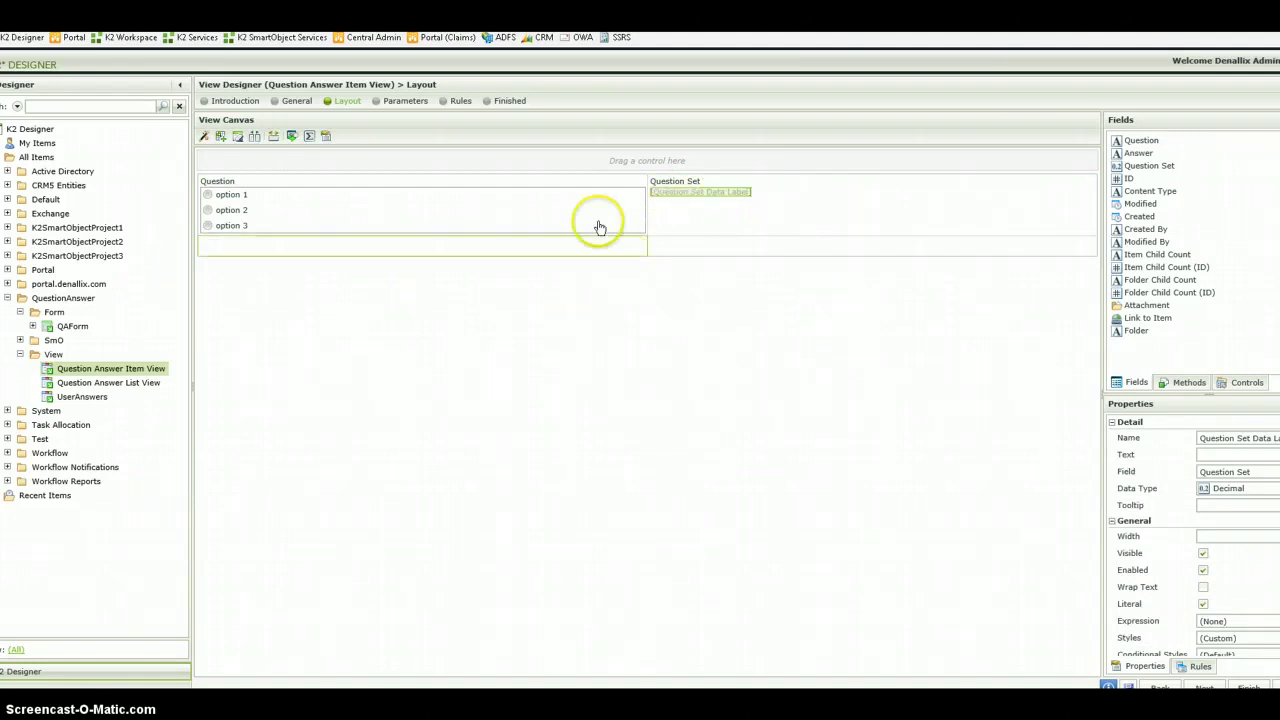
# Style the Question label with blue (0000ff) text at a font size of 12pt.
pyautogui.moveTo(222, 184); pyautogui.dragTo(234, 186)
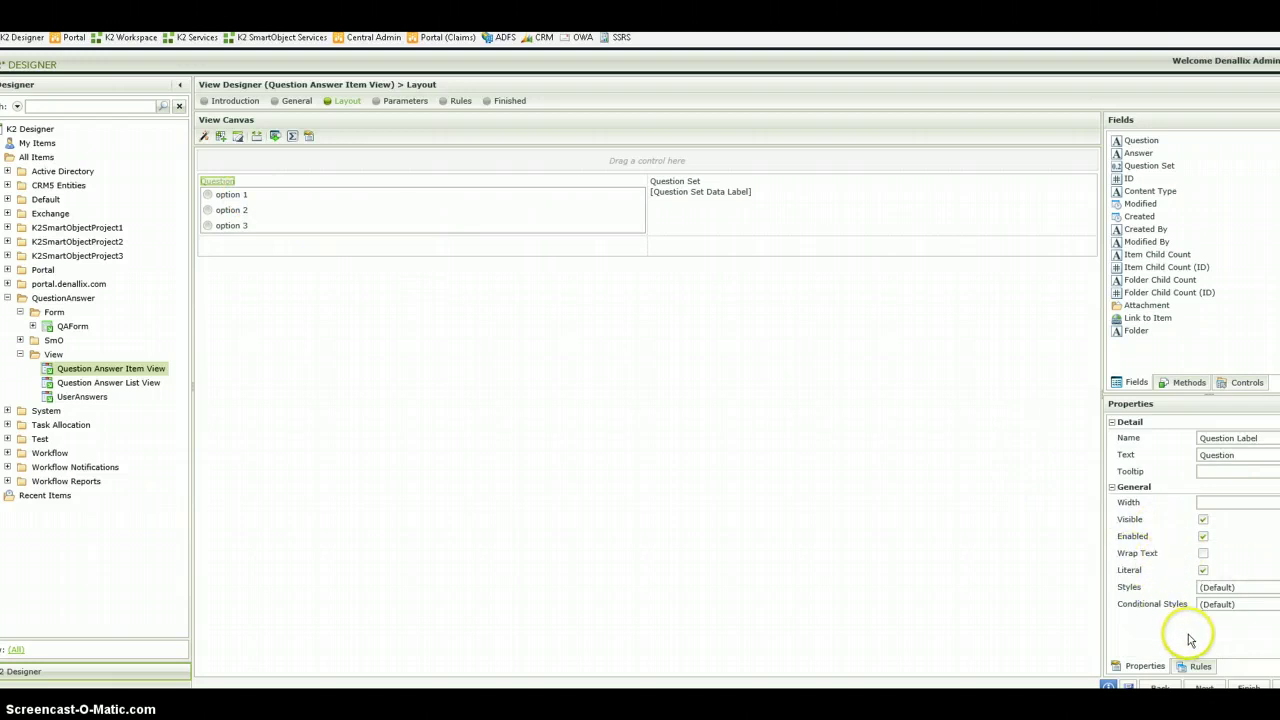
pyautogui.click(1279, 588)
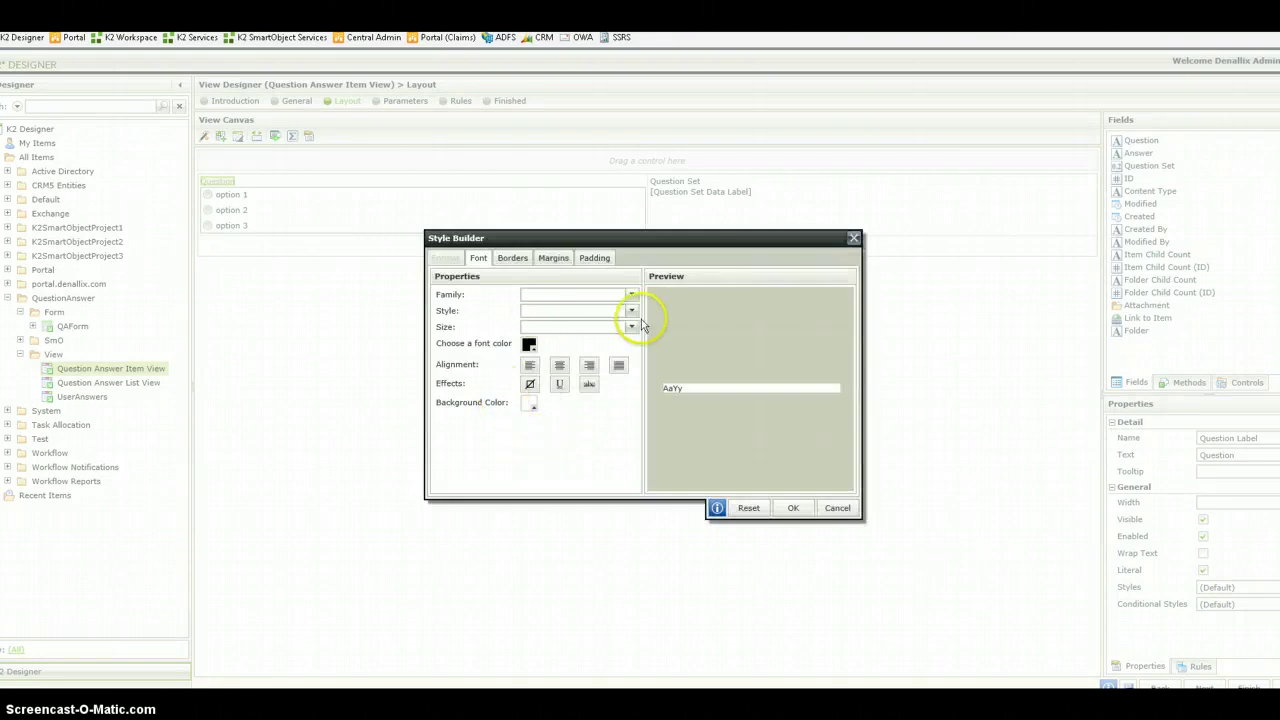
pyautogui.click(529, 345)
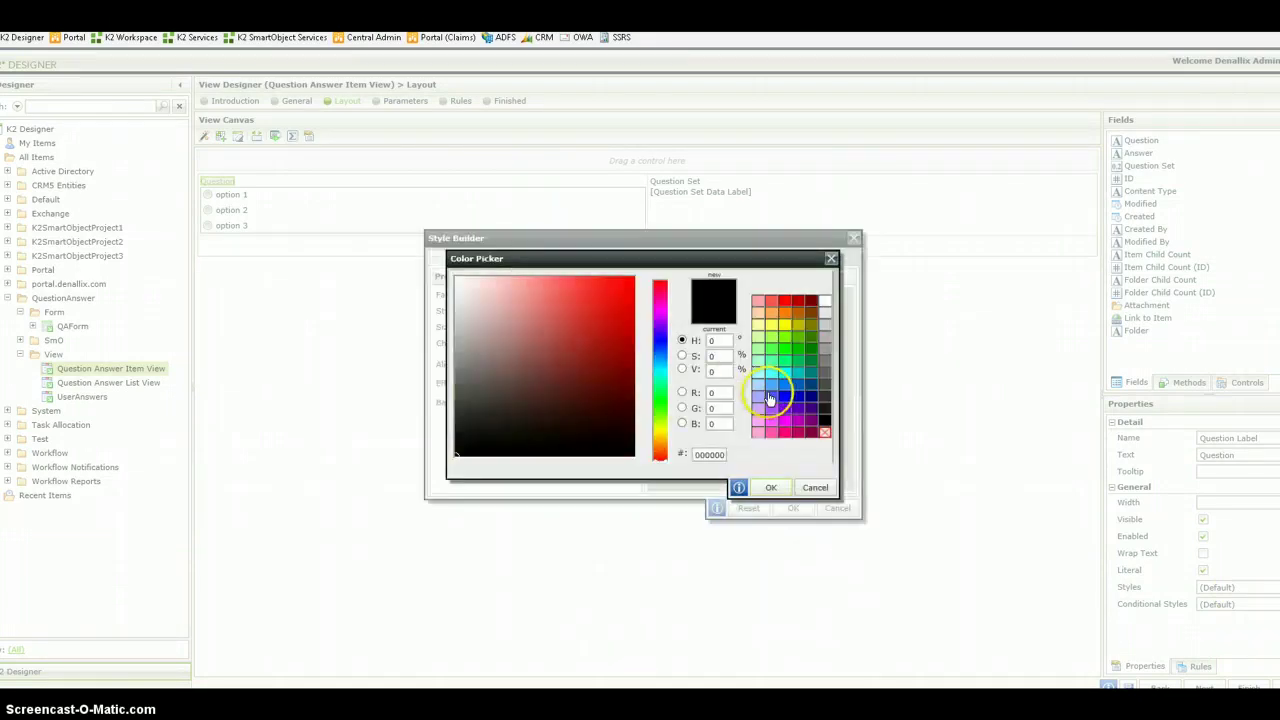
pyautogui.click(787, 401)
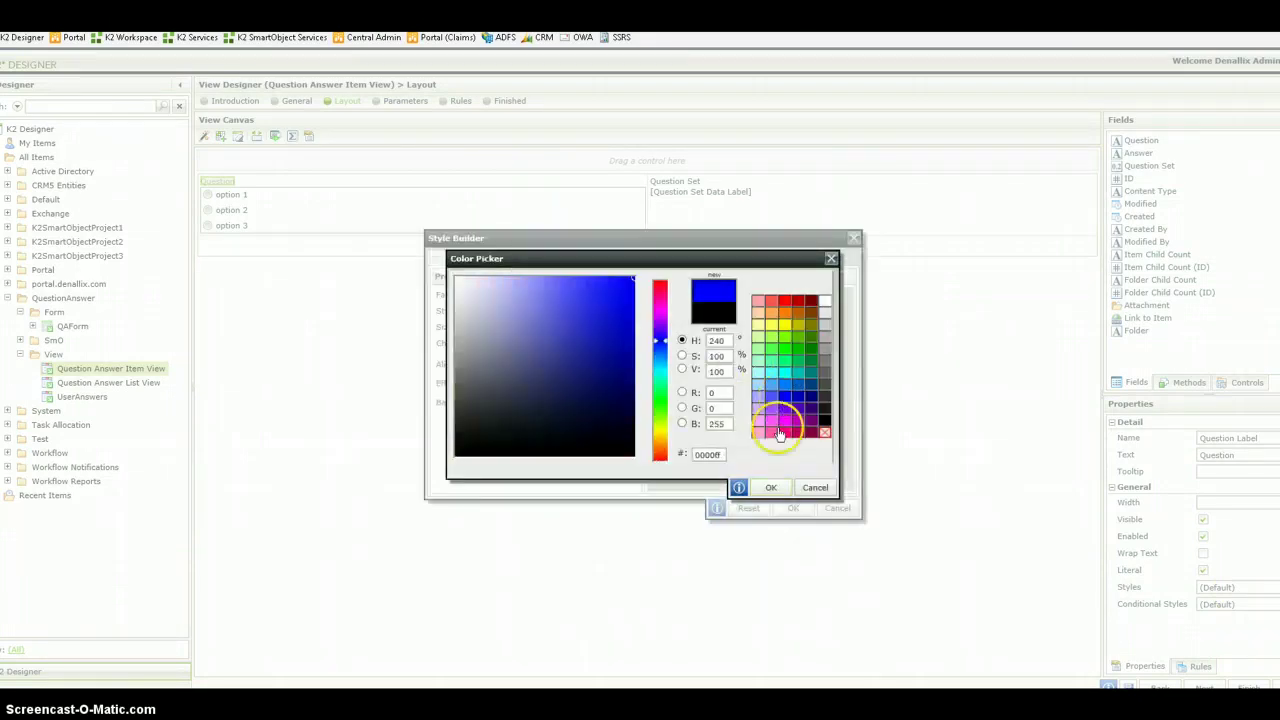
pyautogui.click(770, 487)
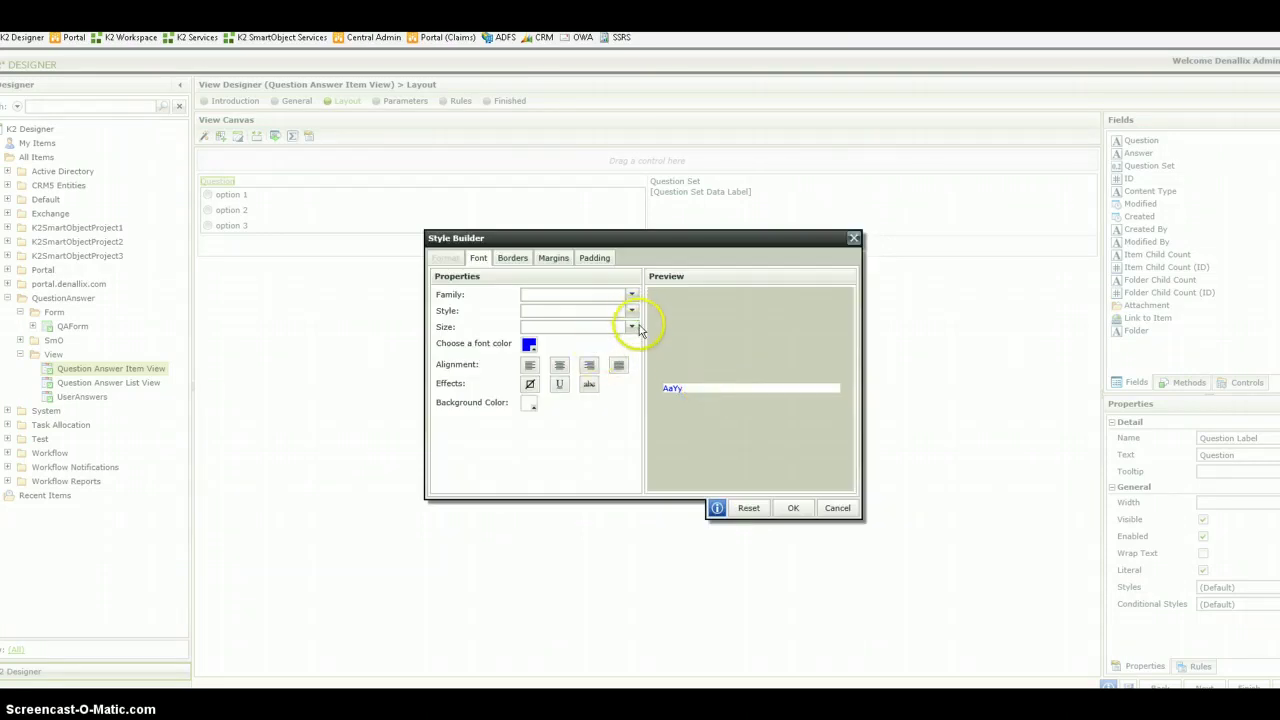
pyautogui.click(632, 328)
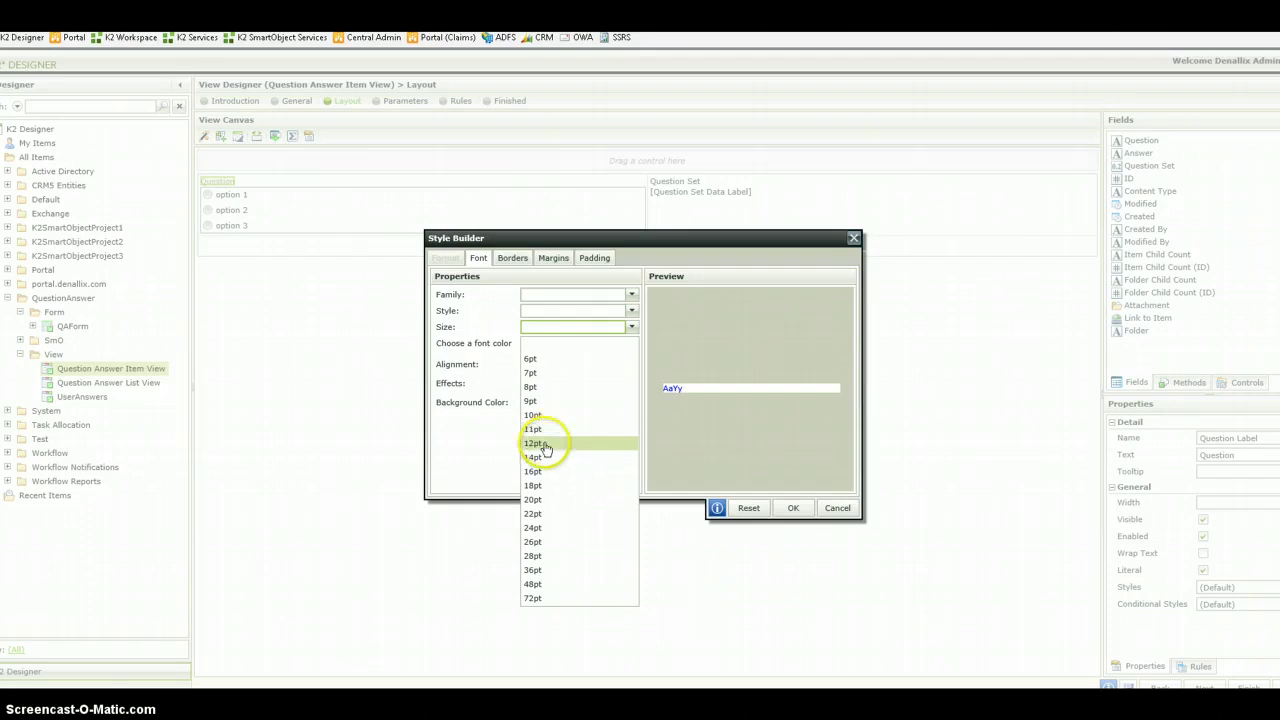
pyautogui.click(548, 443)
pyautogui.click(789, 509)
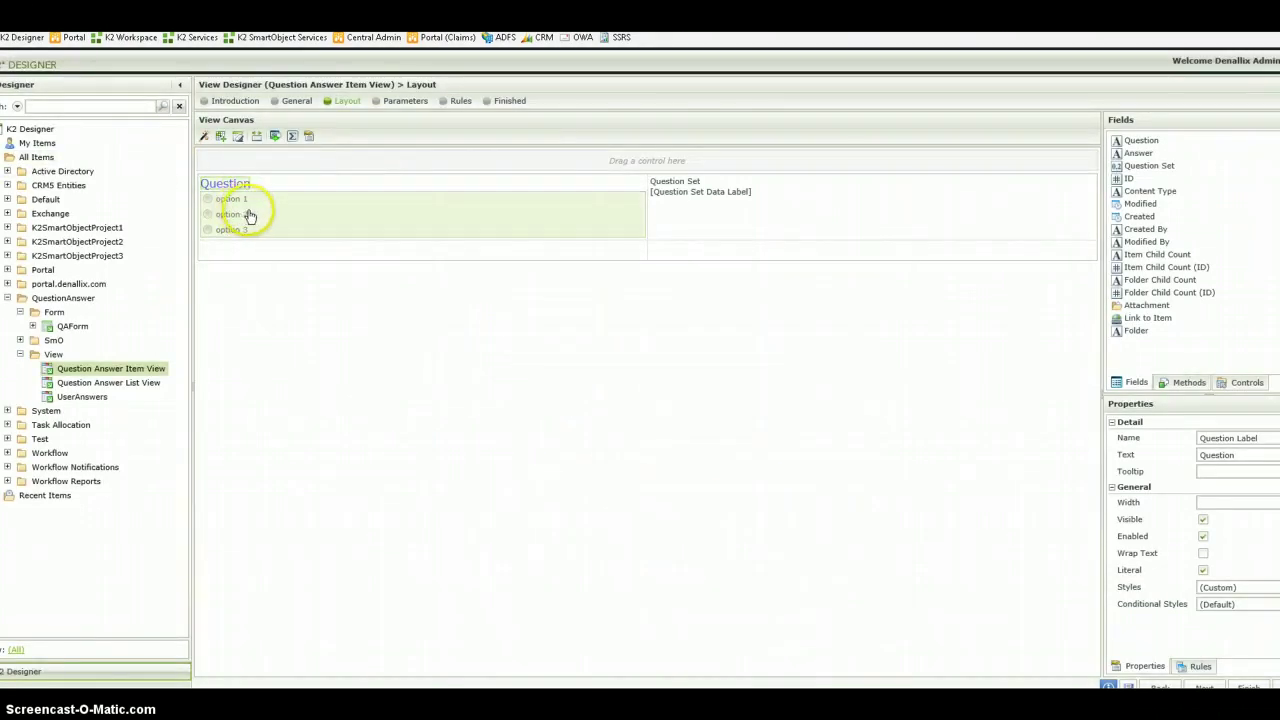
# Move the radio button list into the empty row below the Question label and finish editing the view.
pyautogui.moveTo(274, 214); pyautogui.dragTo(540, 213)
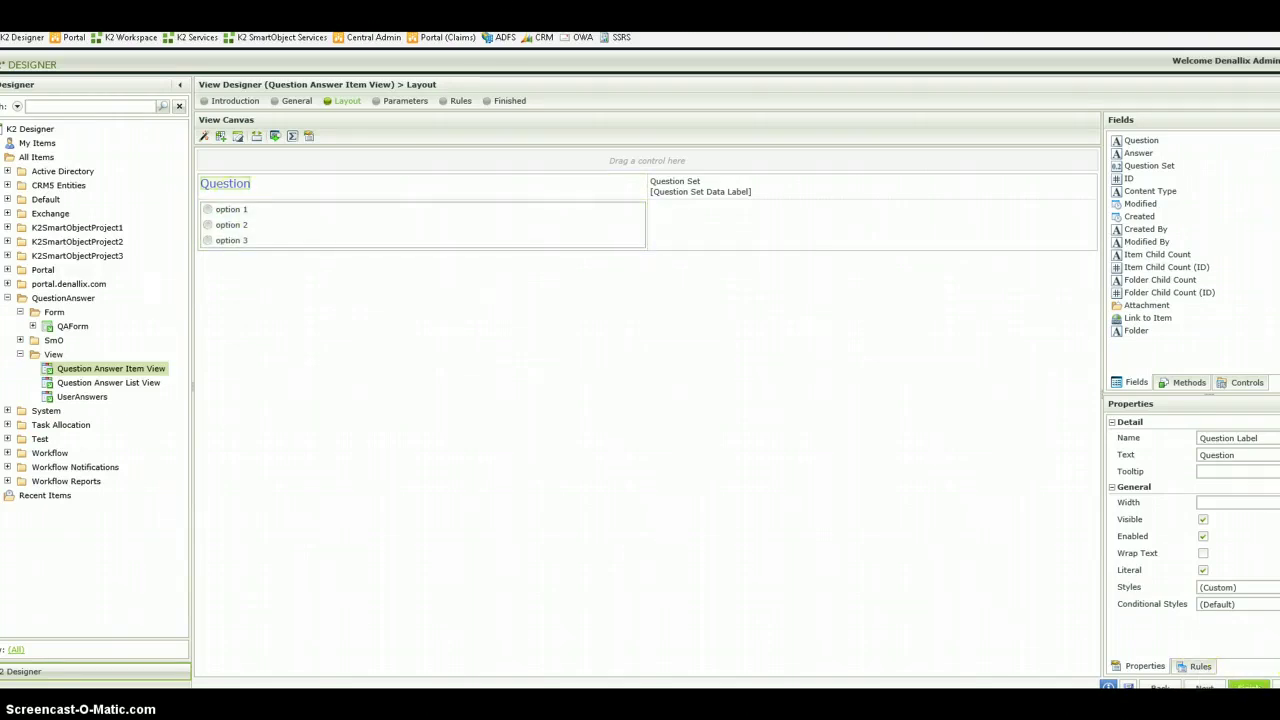
pyautogui.click(1250, 687)
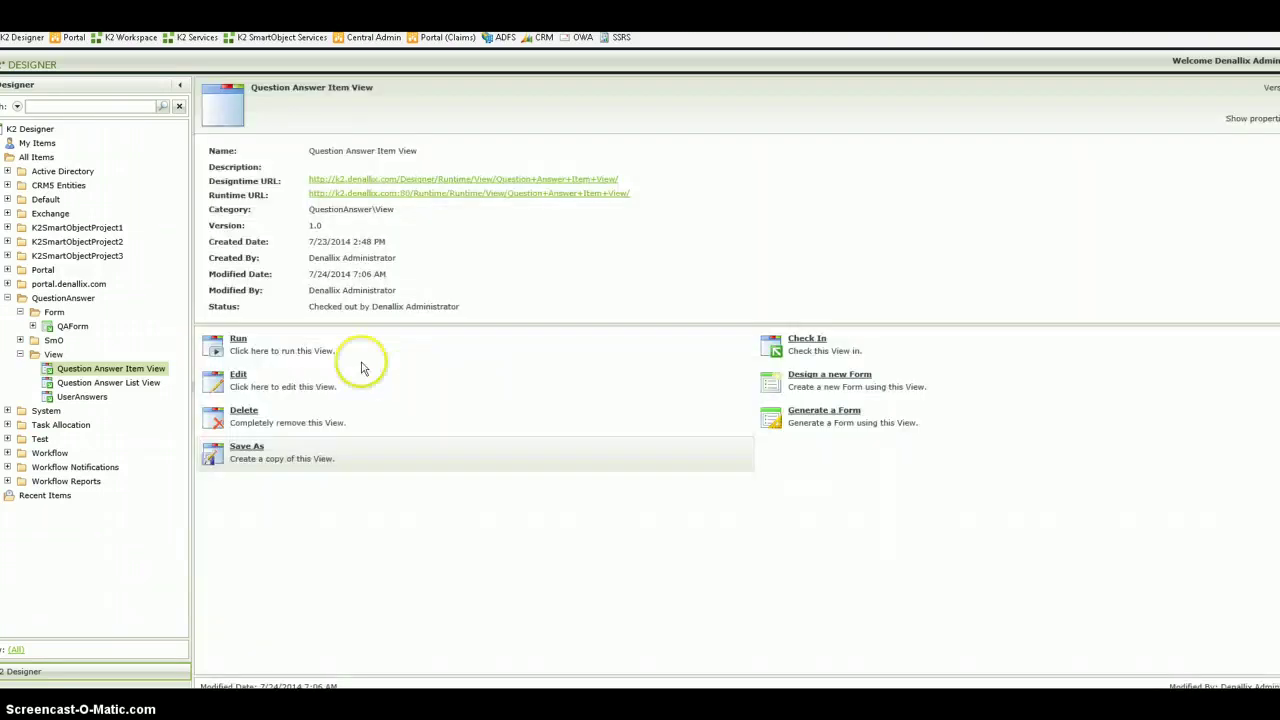
# Run the Question Answer Item View to check its appearance, and open the details of the UserAnswers view.
pyautogui.click(239, 345)
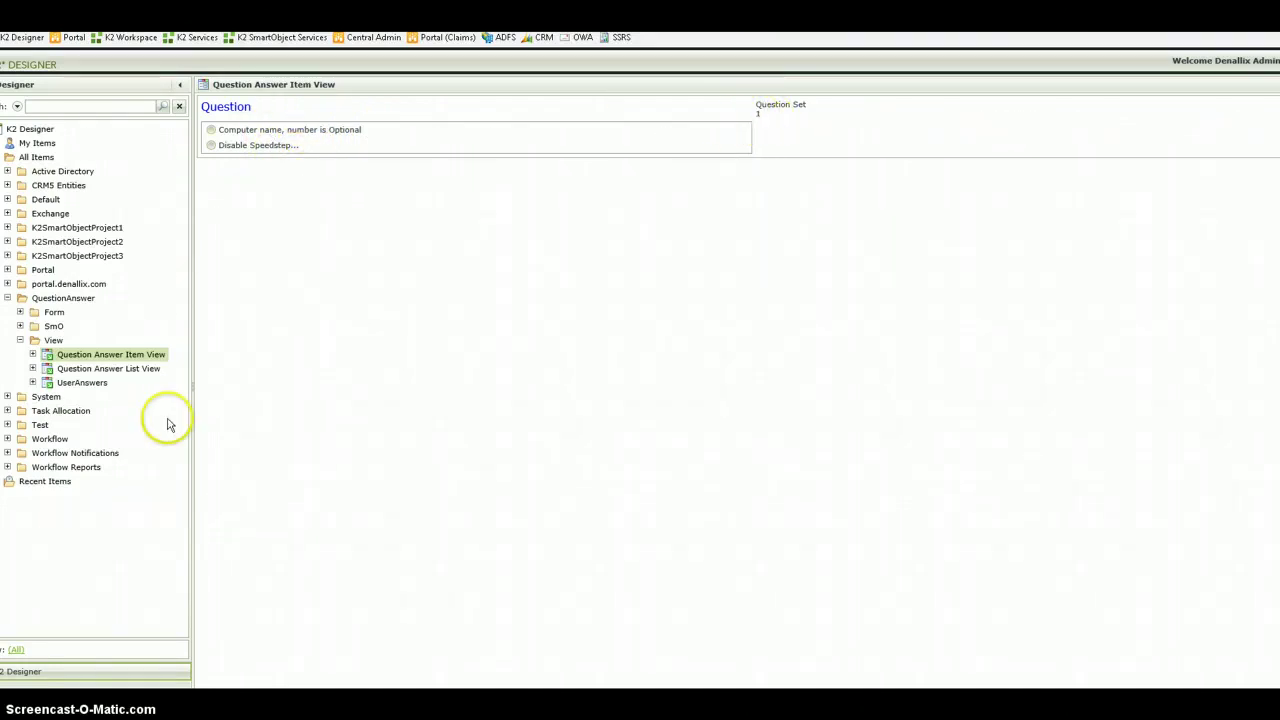
pyautogui.click(102, 360)
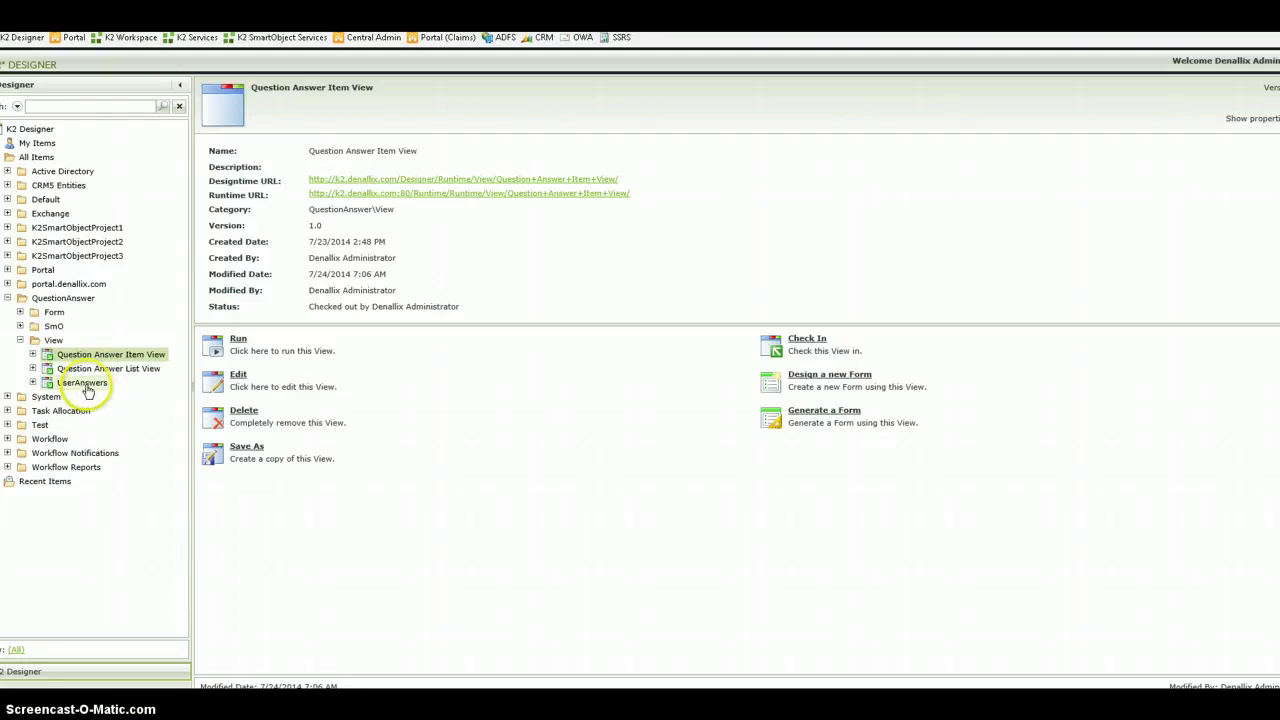
pyautogui.click(86, 386)
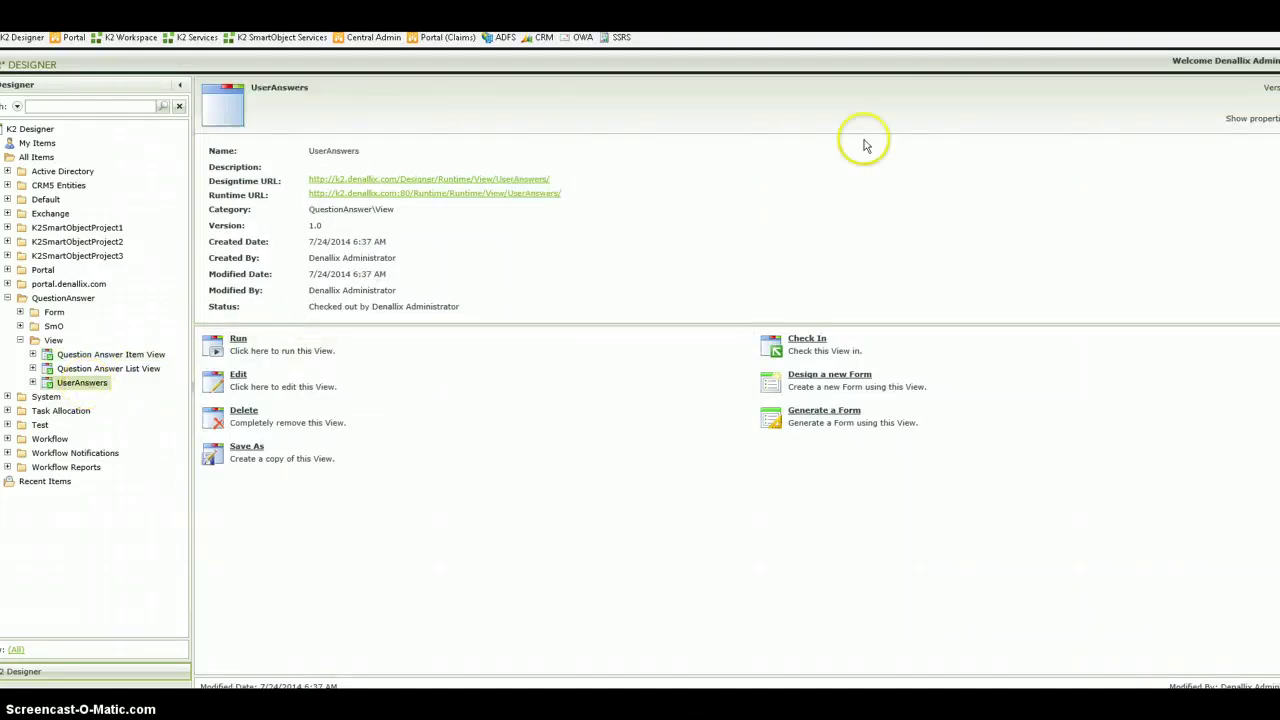
# Switch to the SharePoint portal and examine the items in the QuestionAnswer and UserAnswers lists.
pyautogui.click(830, 22)
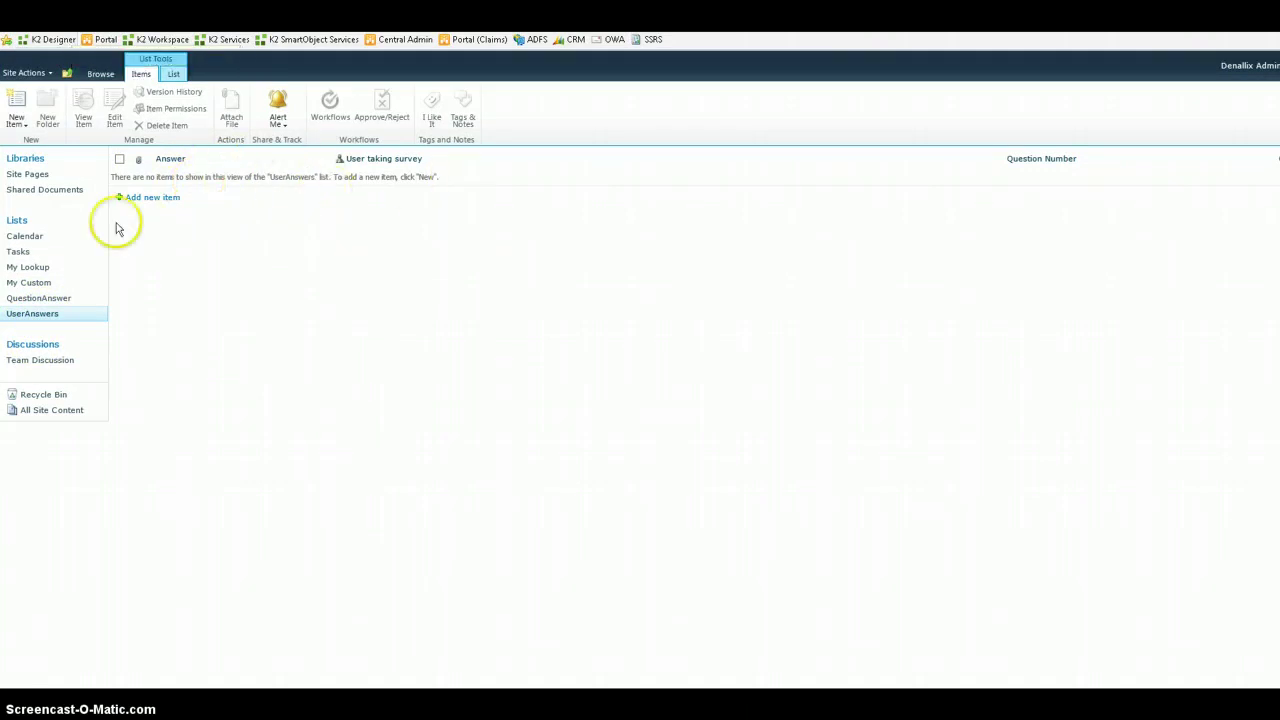
pyautogui.click(40, 299)
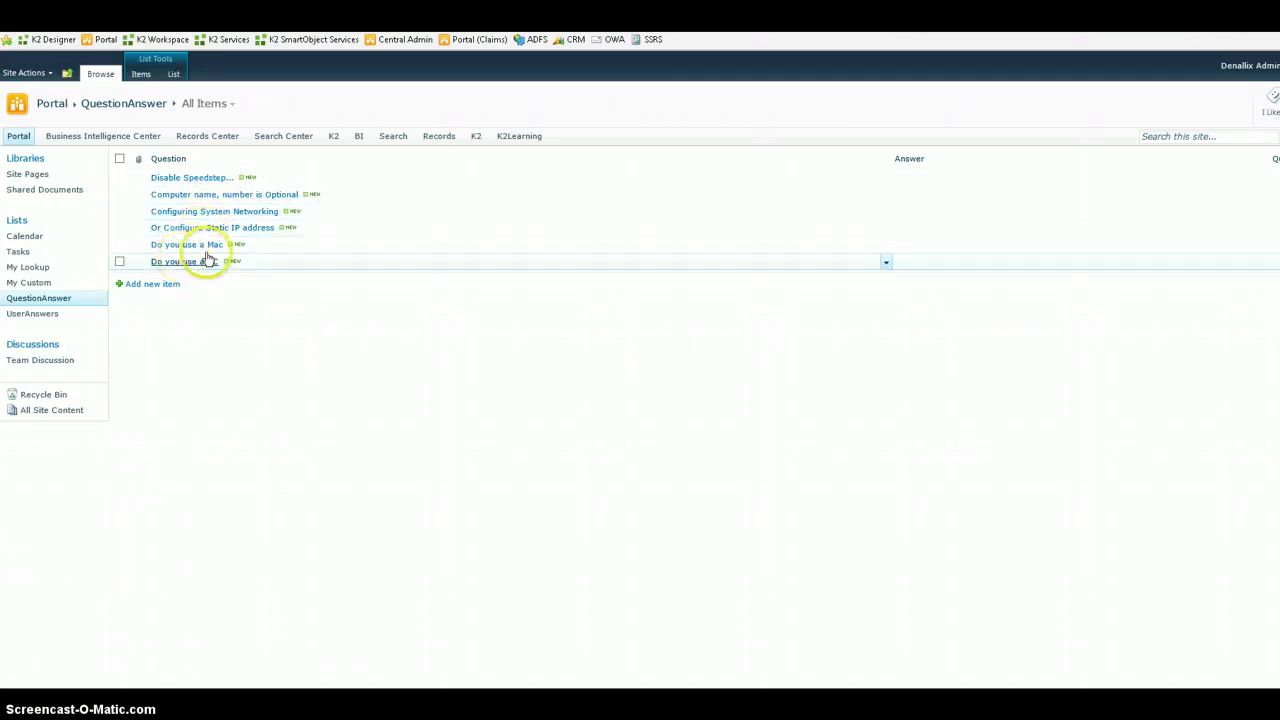
pyautogui.click(48, 316)
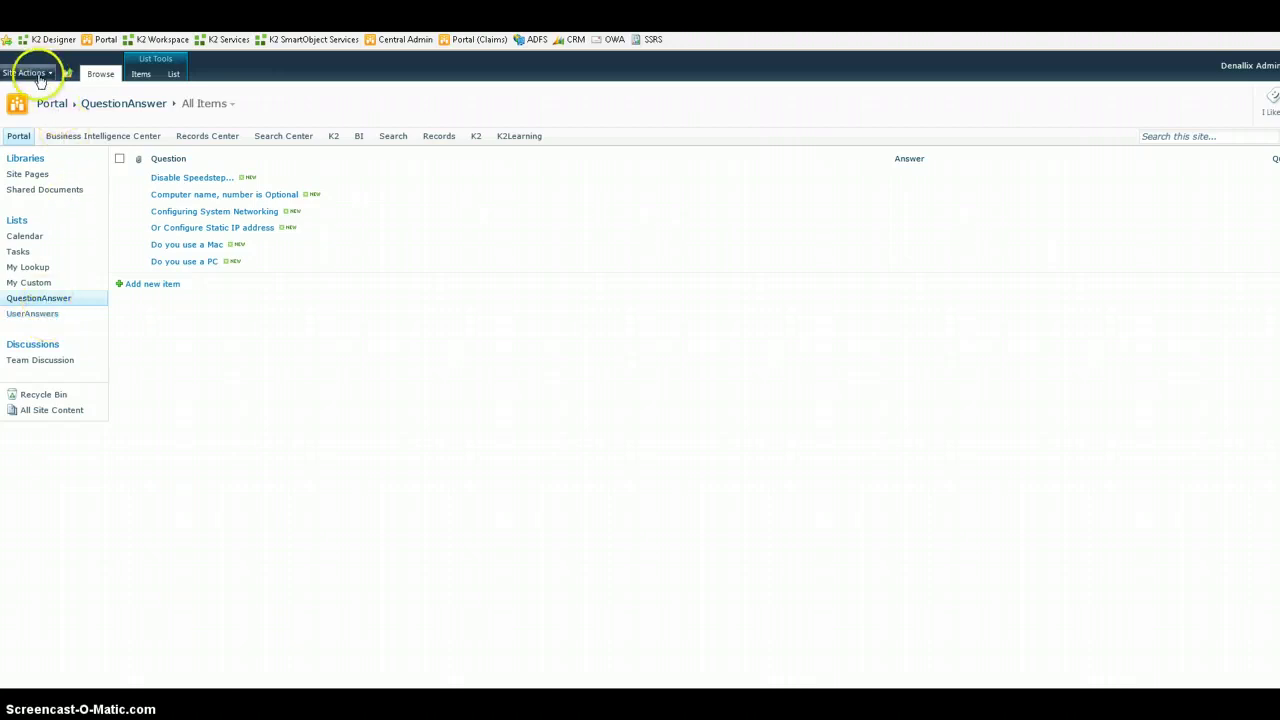
# Open the portal's K2 site settings and examine which document libraries and lists are enabled for K2 SmartObjects.
pyautogui.click(27, 73)
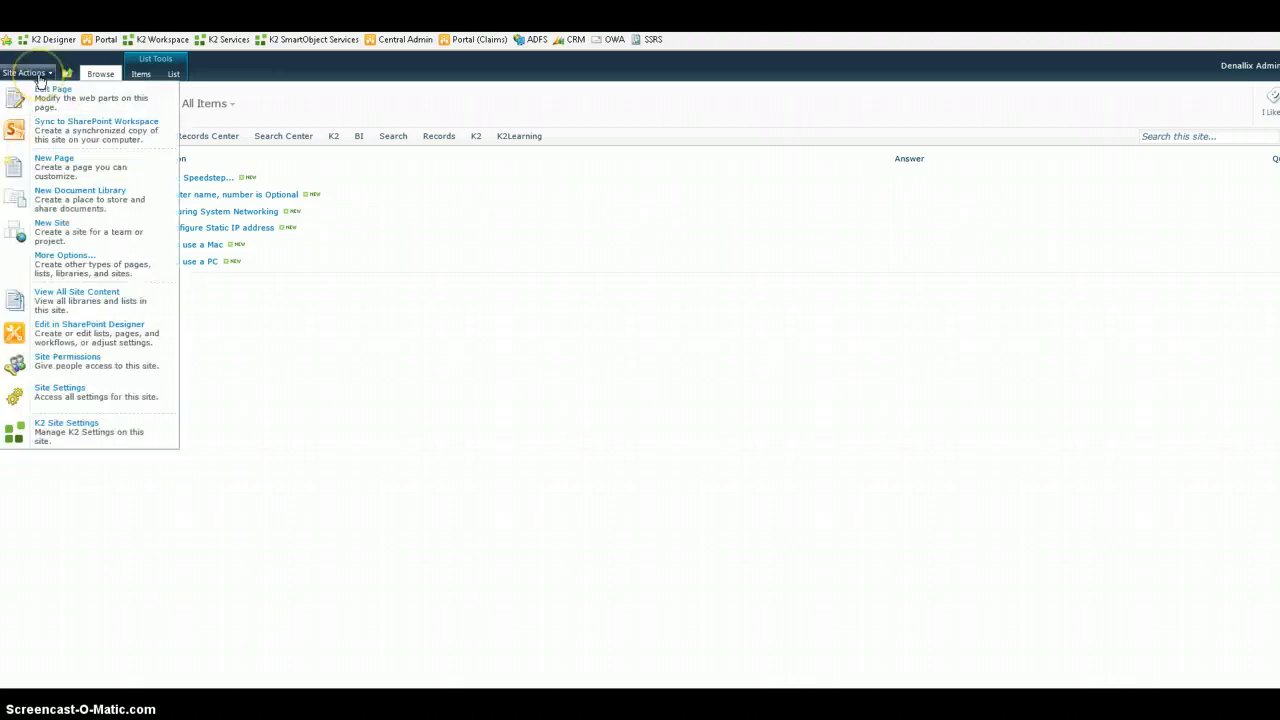
pyautogui.click(63, 441)
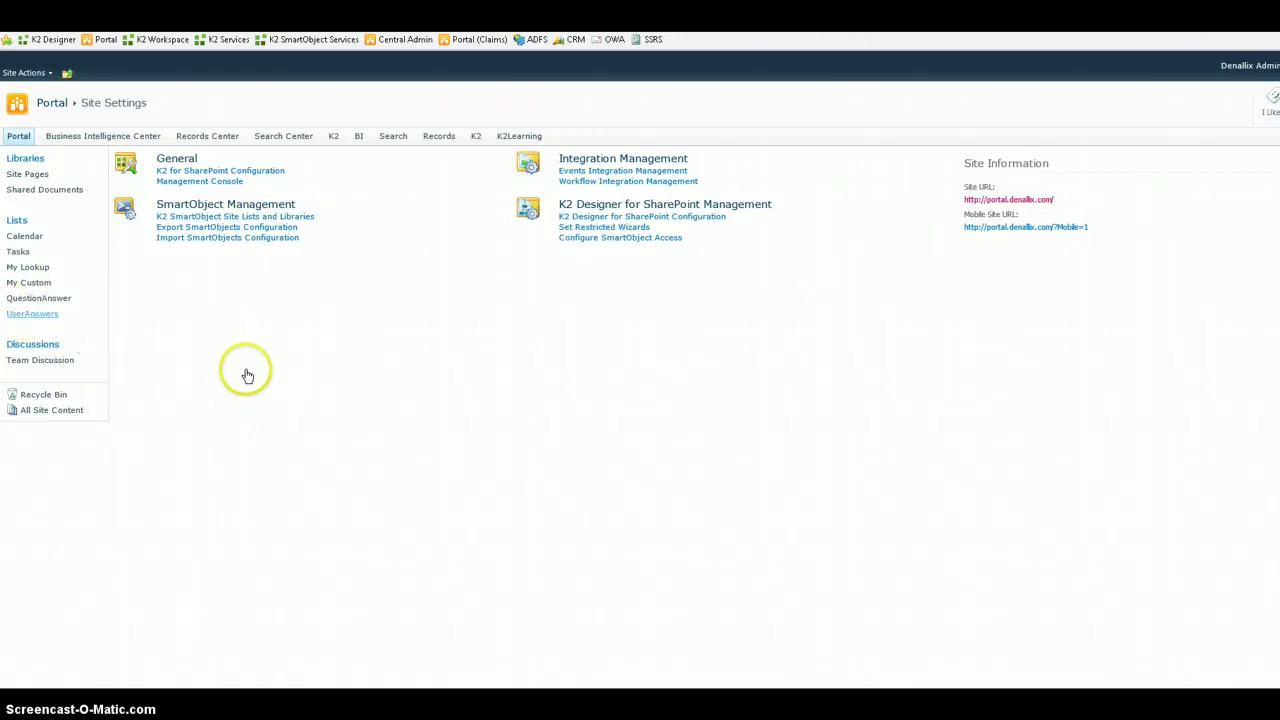
pyautogui.scroll(-3, 202, 505)
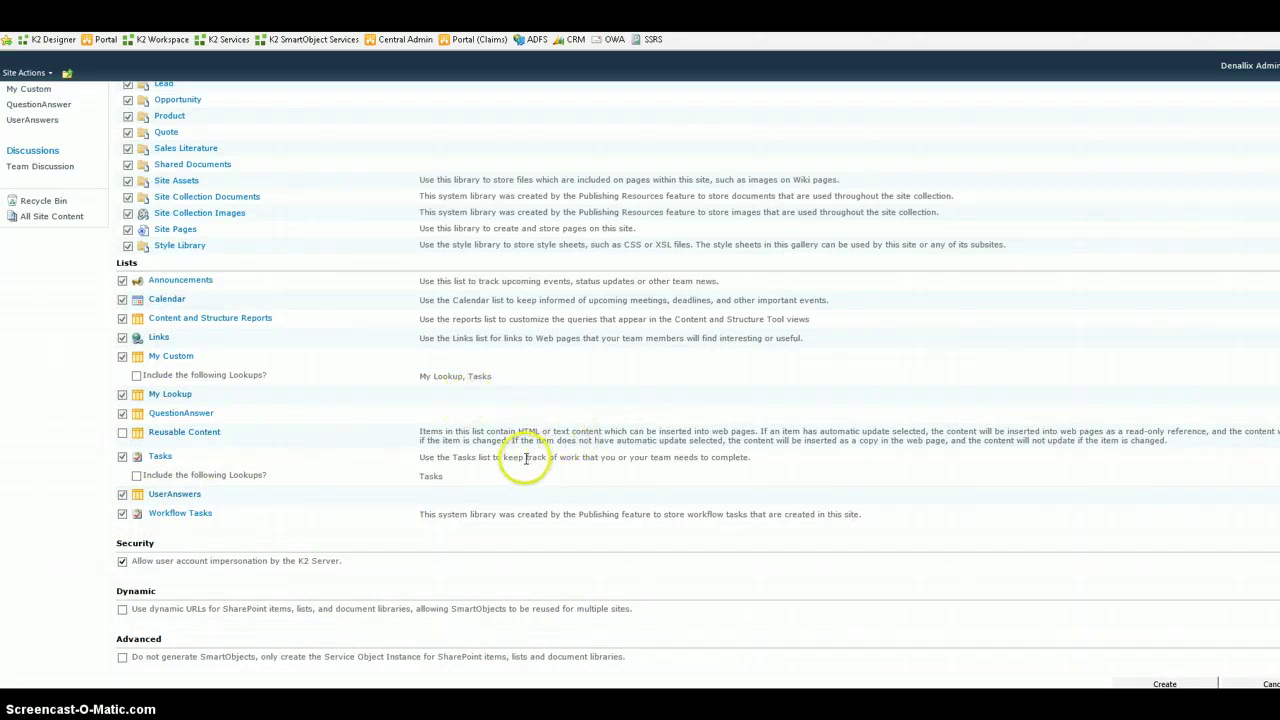
pyautogui.scroll(3, 525, 458)
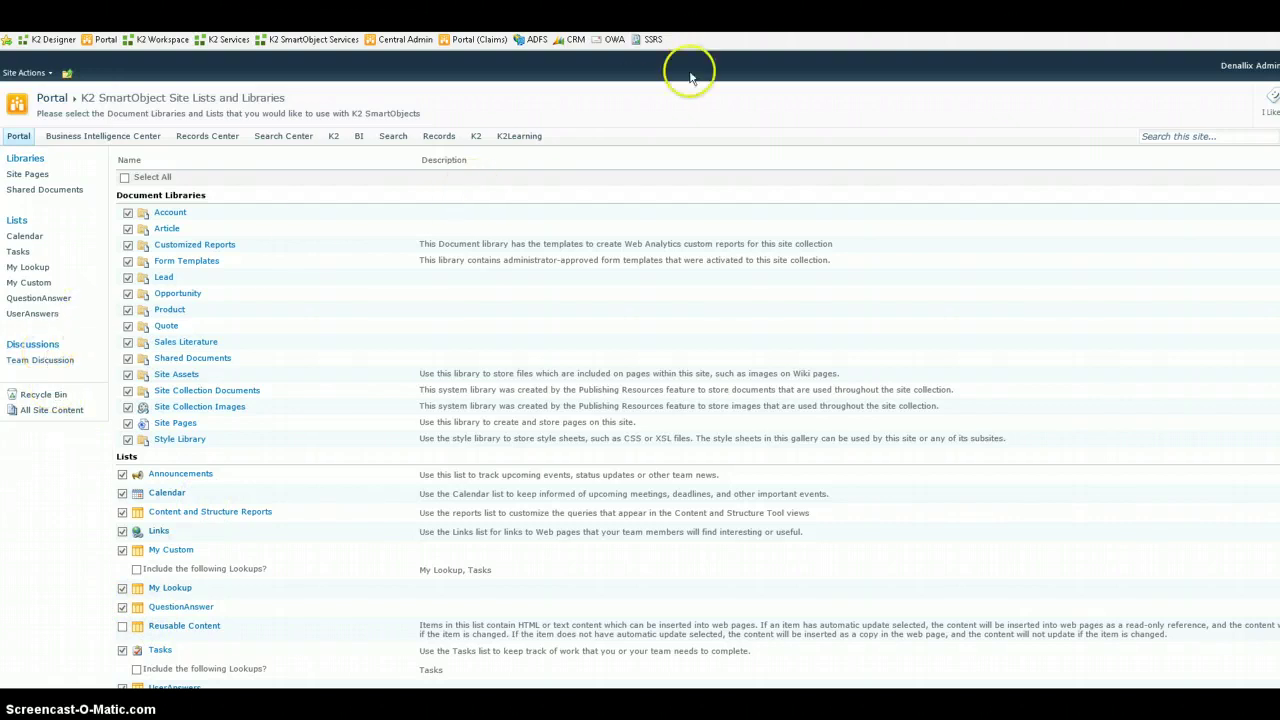
# Switch to K2 Designer and examine the SmartObjects in the portal.denallix.com category and the QuestionAnswer SmO folder, including UserAnswers.
pyautogui.click(691, 22)
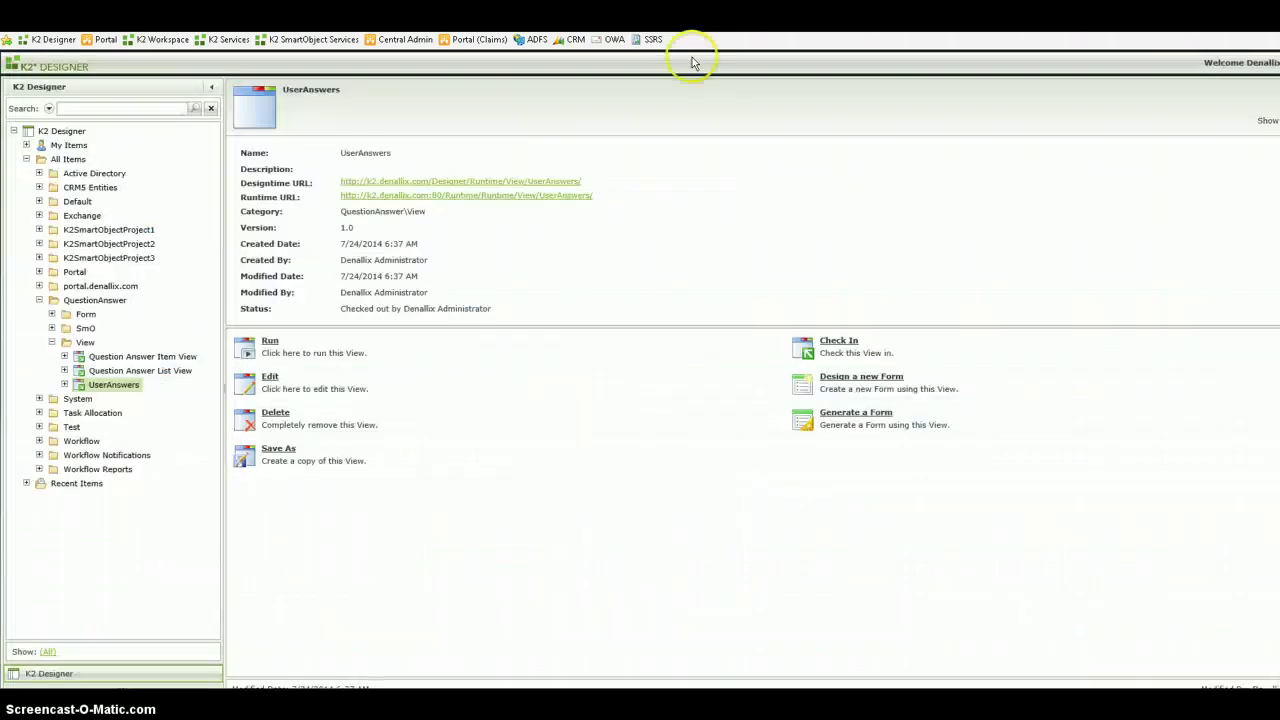
pyautogui.click(39, 286)
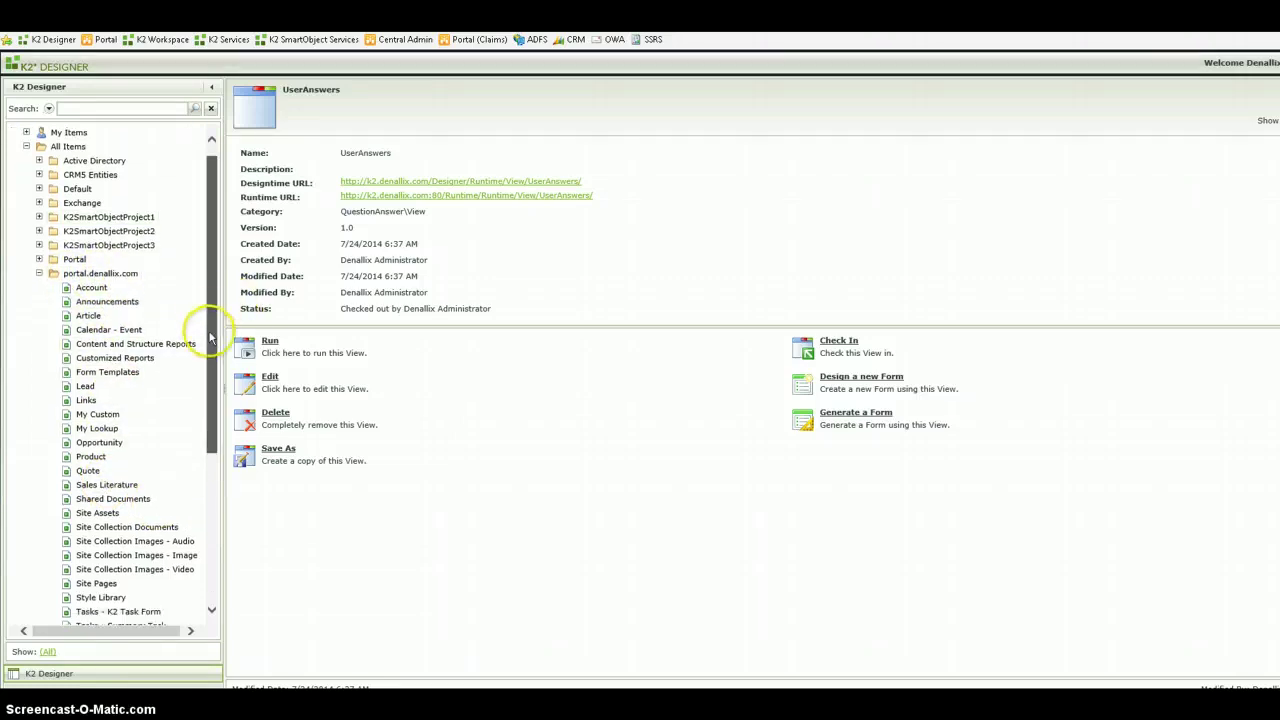
pyautogui.scroll(-3, 186, 371)
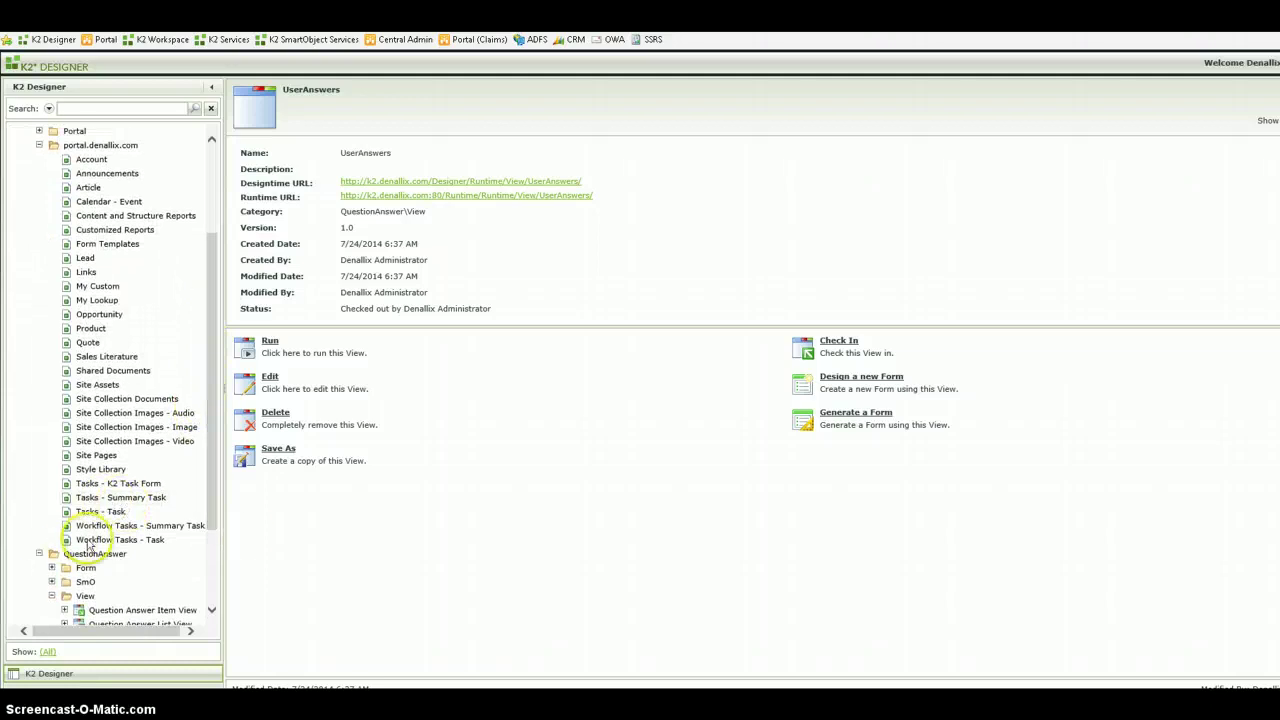
pyautogui.scroll(-2, 210, 530)
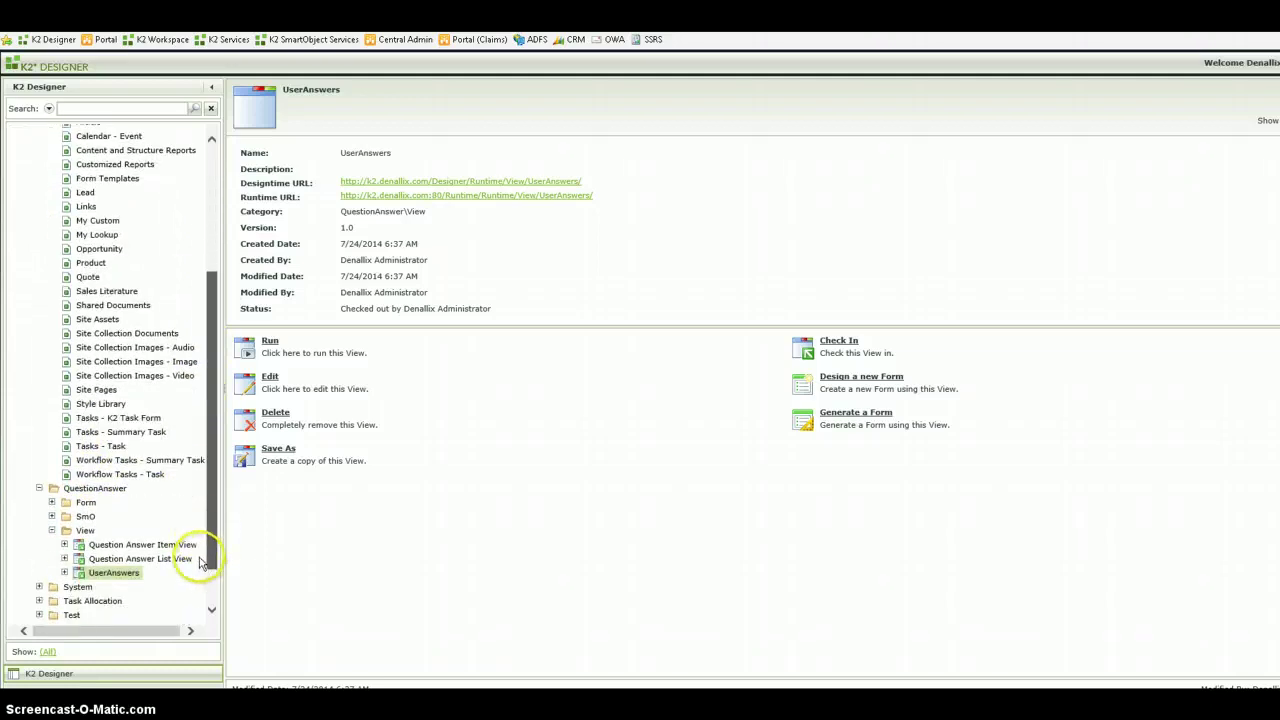
pyautogui.click(53, 506)
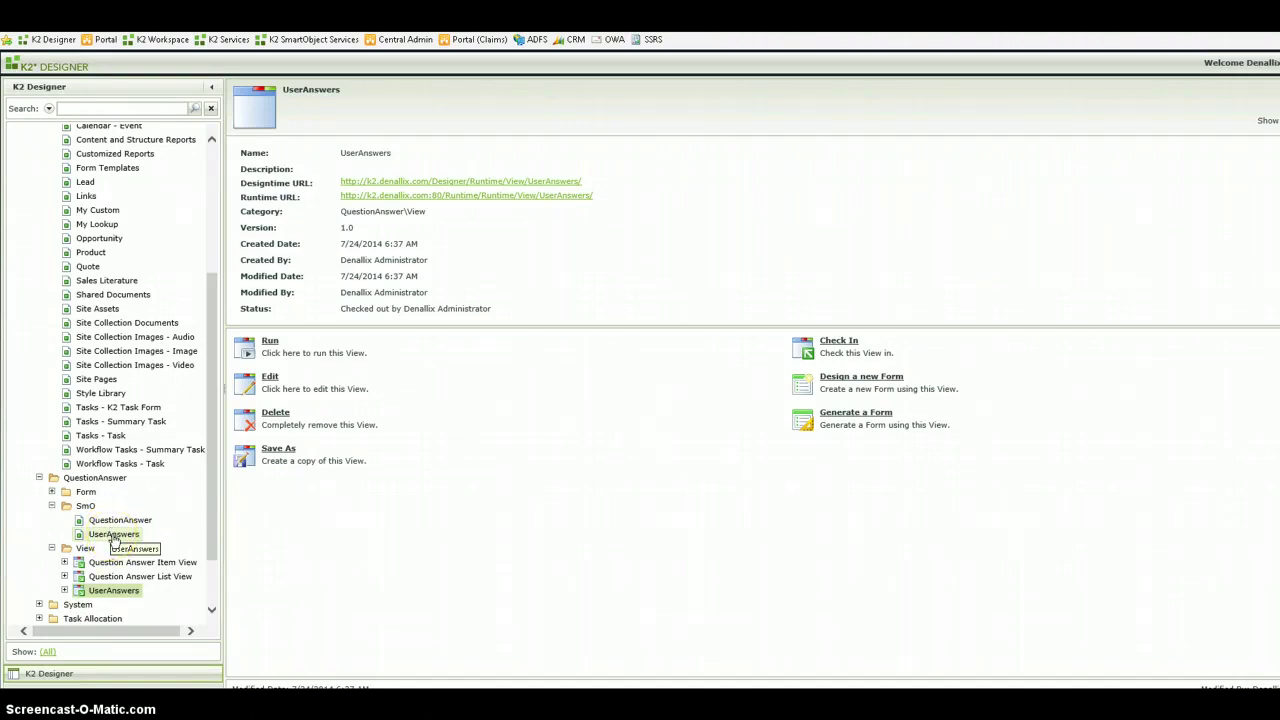
pyautogui.rightClick(114, 540)
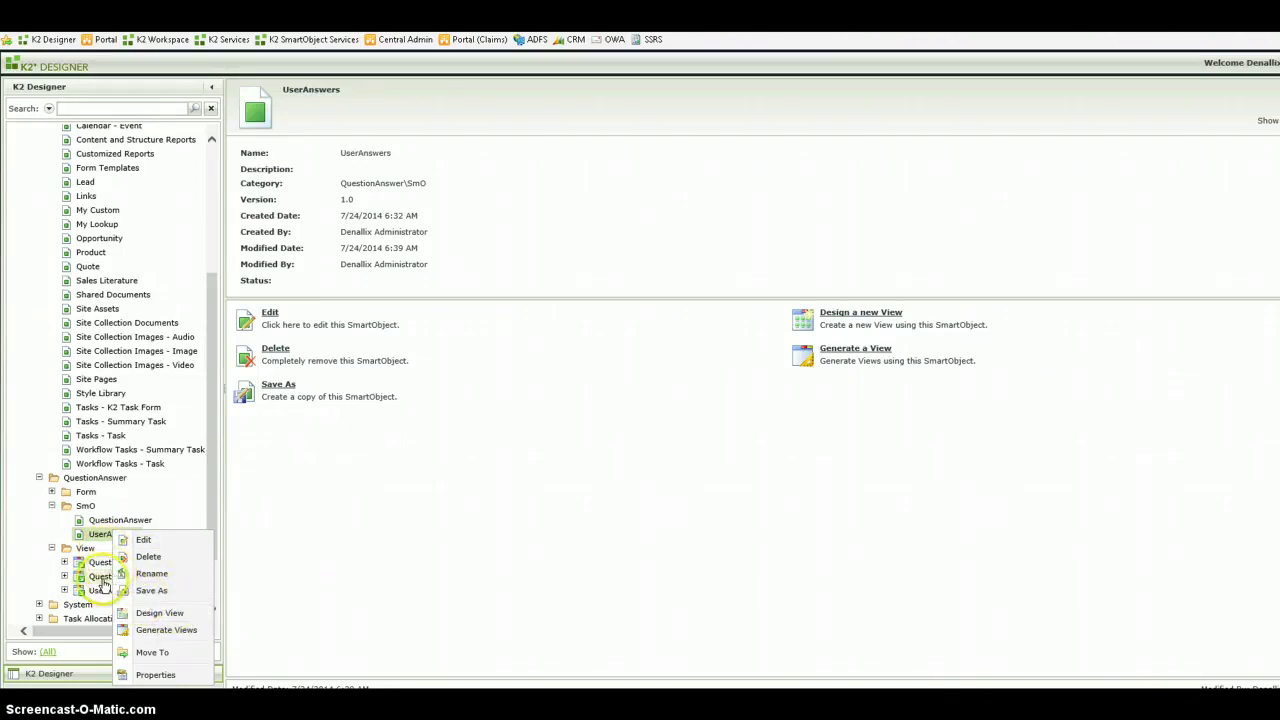
pyautogui.click(323, 517)
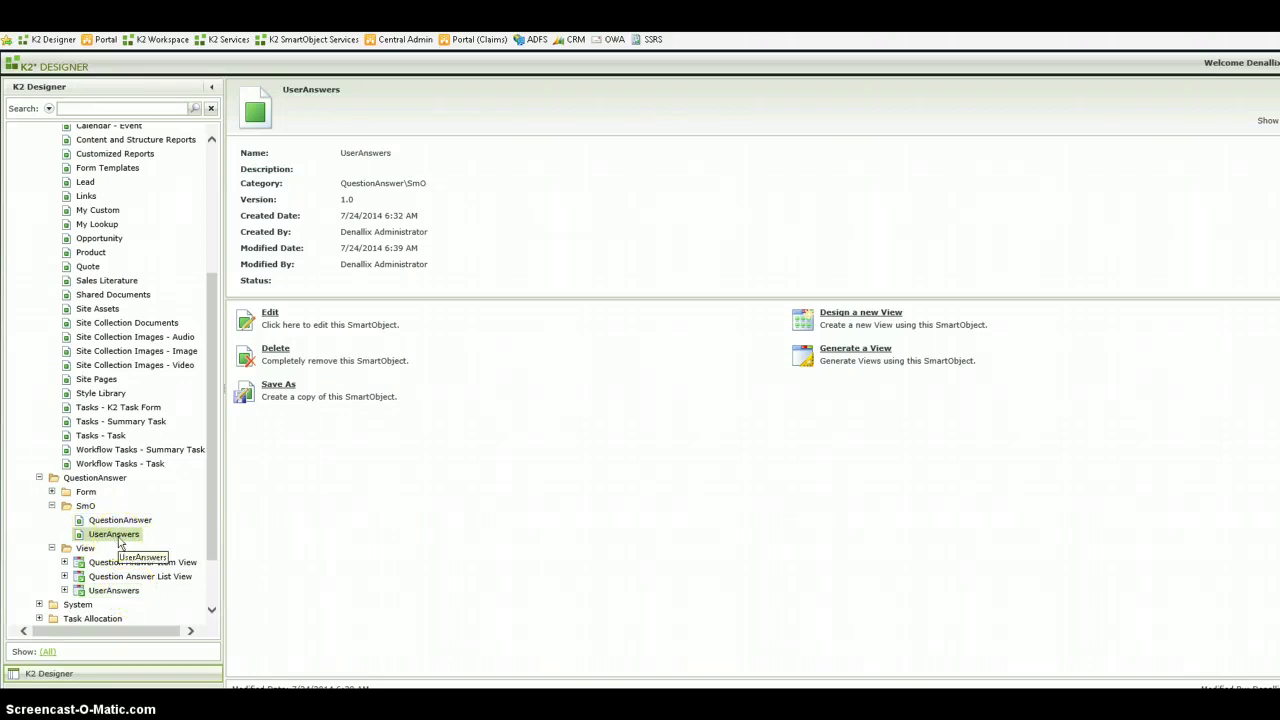
# Run the UserAnswers view to check its columns, and open the view for editing.
pyautogui.click(117, 594)
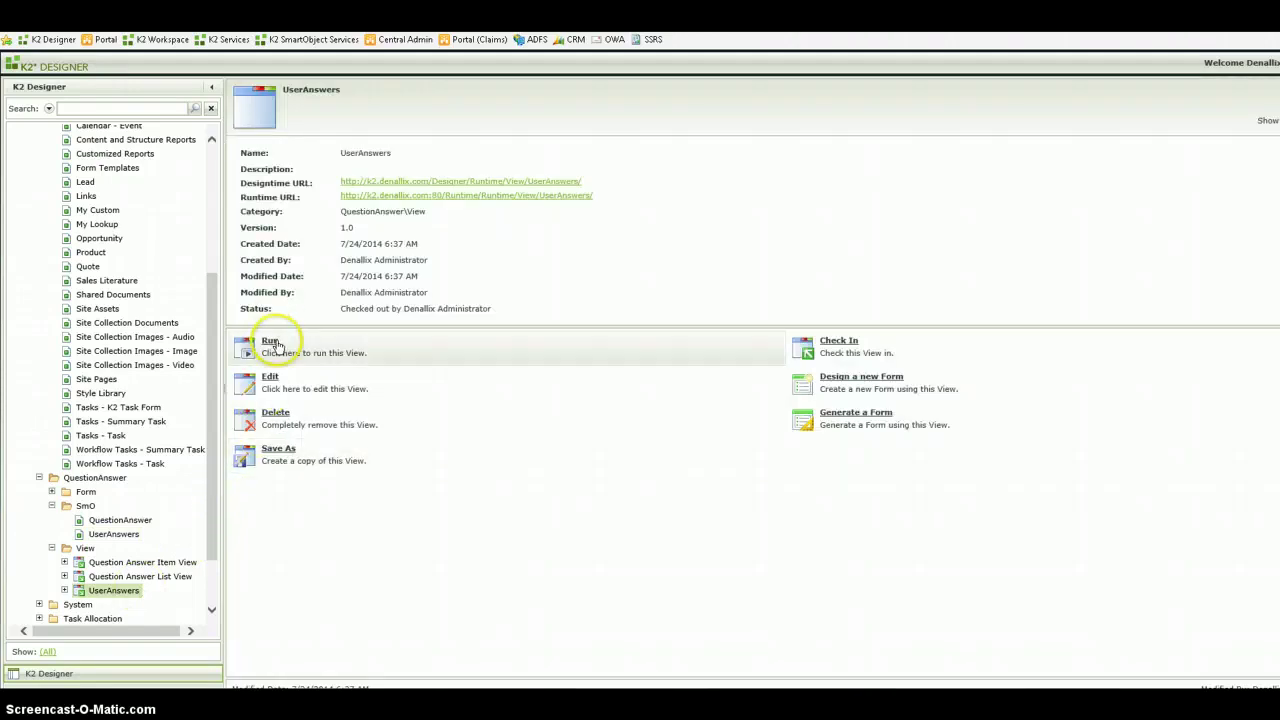
pyautogui.click(272, 343)
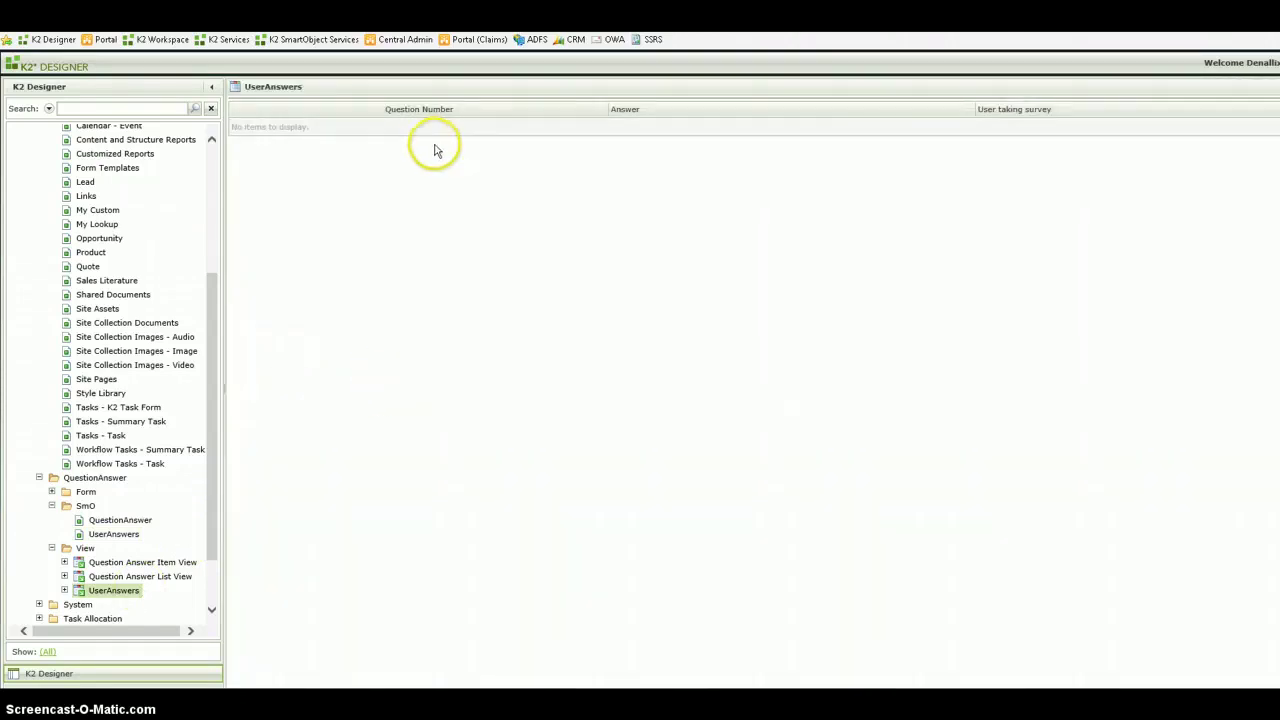
pyautogui.click(120, 594)
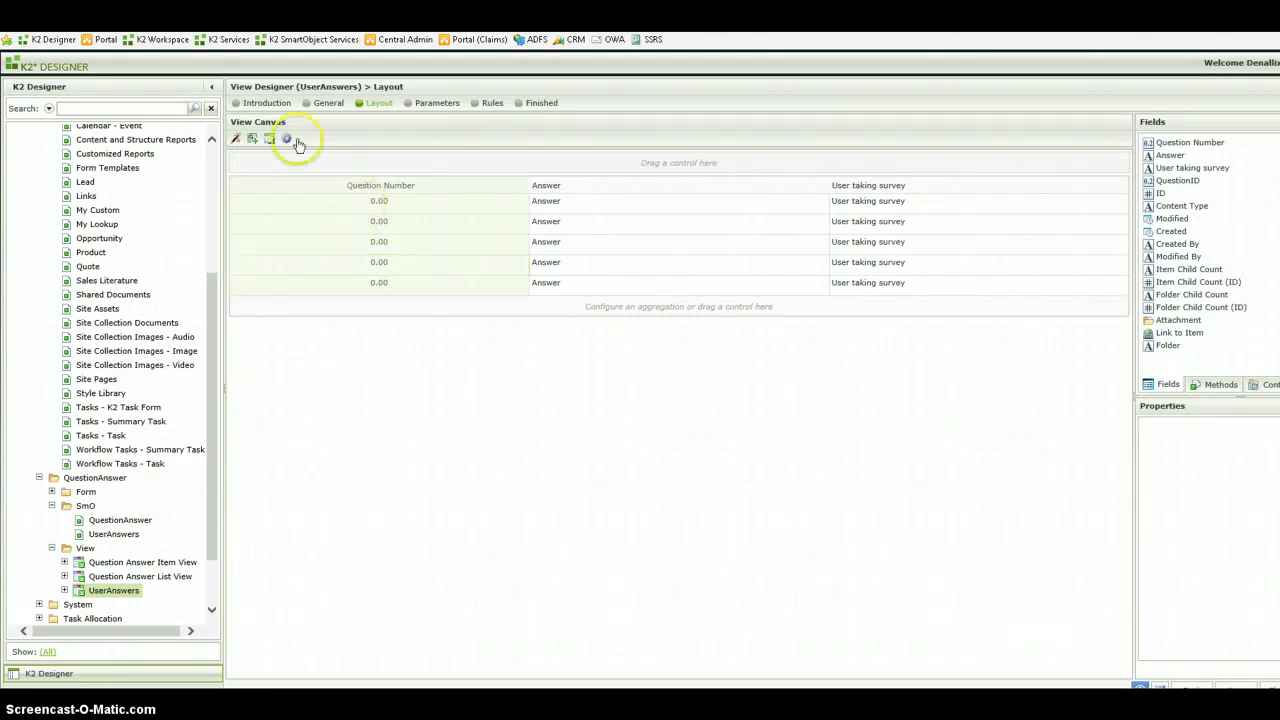
# Review the UserAnswers view's general settings and the properties of its Question Number and Answer columns.
pyautogui.click(330, 103)
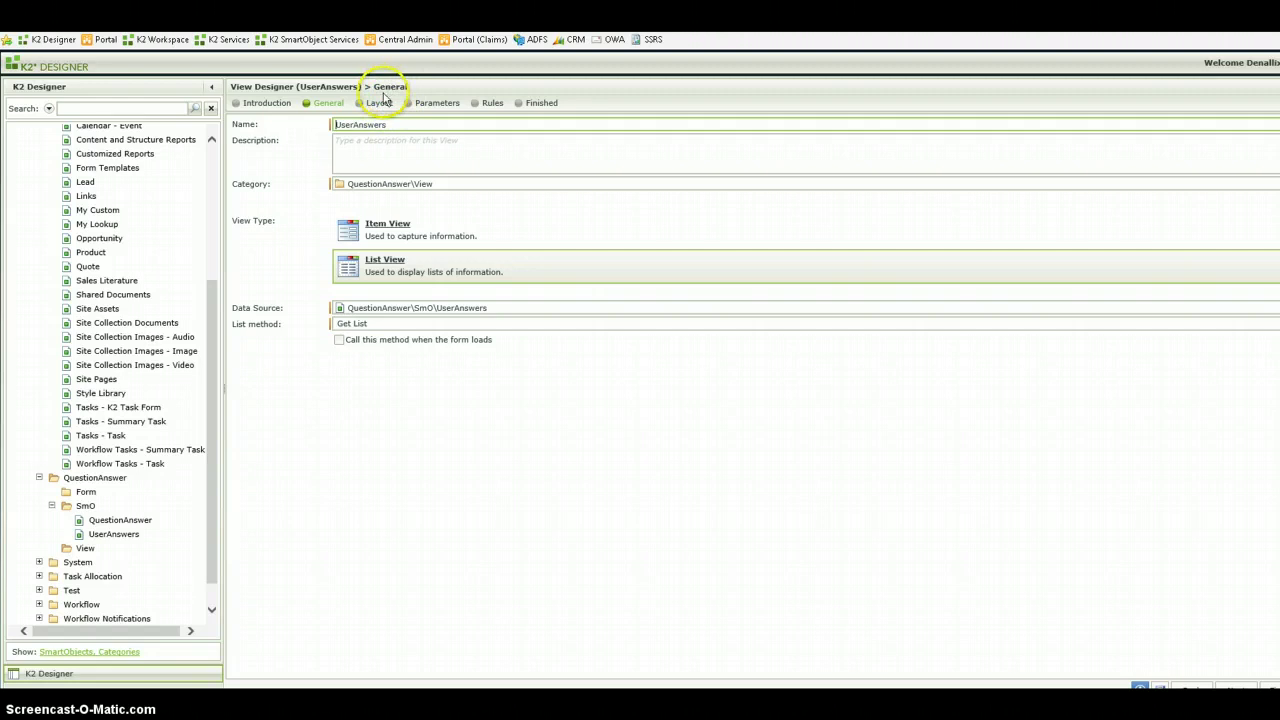
pyautogui.click(380, 108)
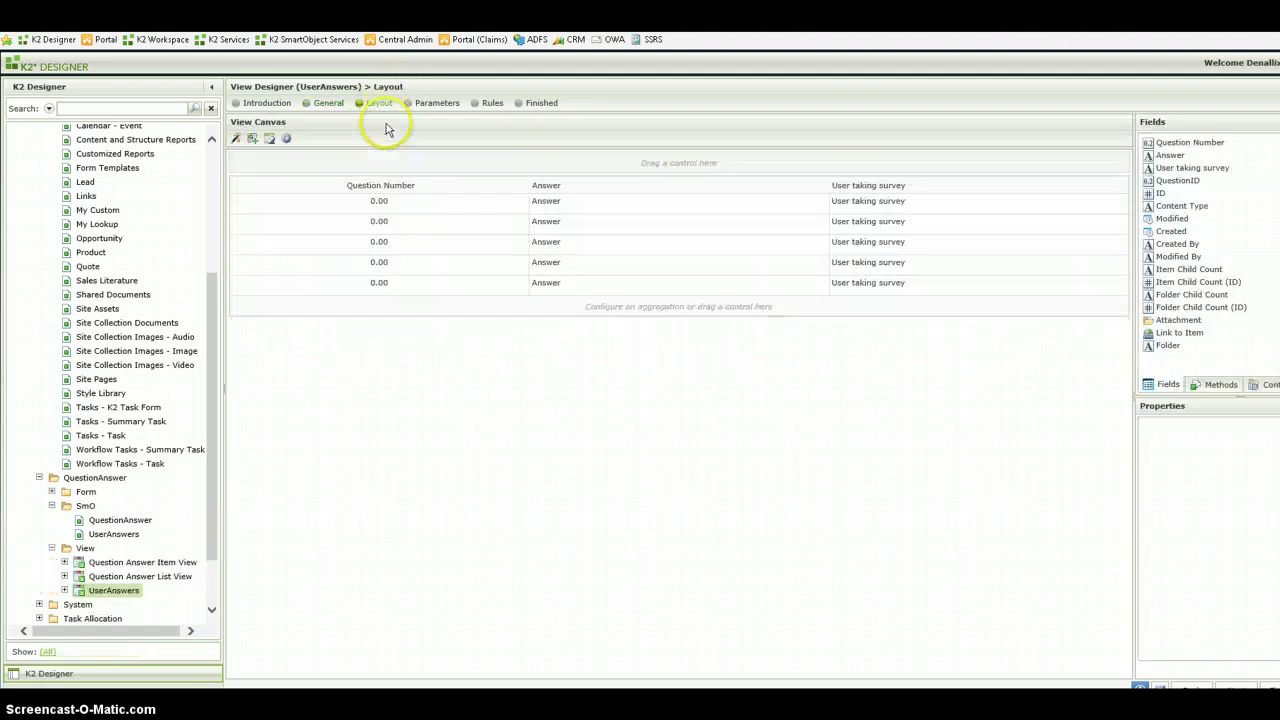
pyautogui.click(445, 237)
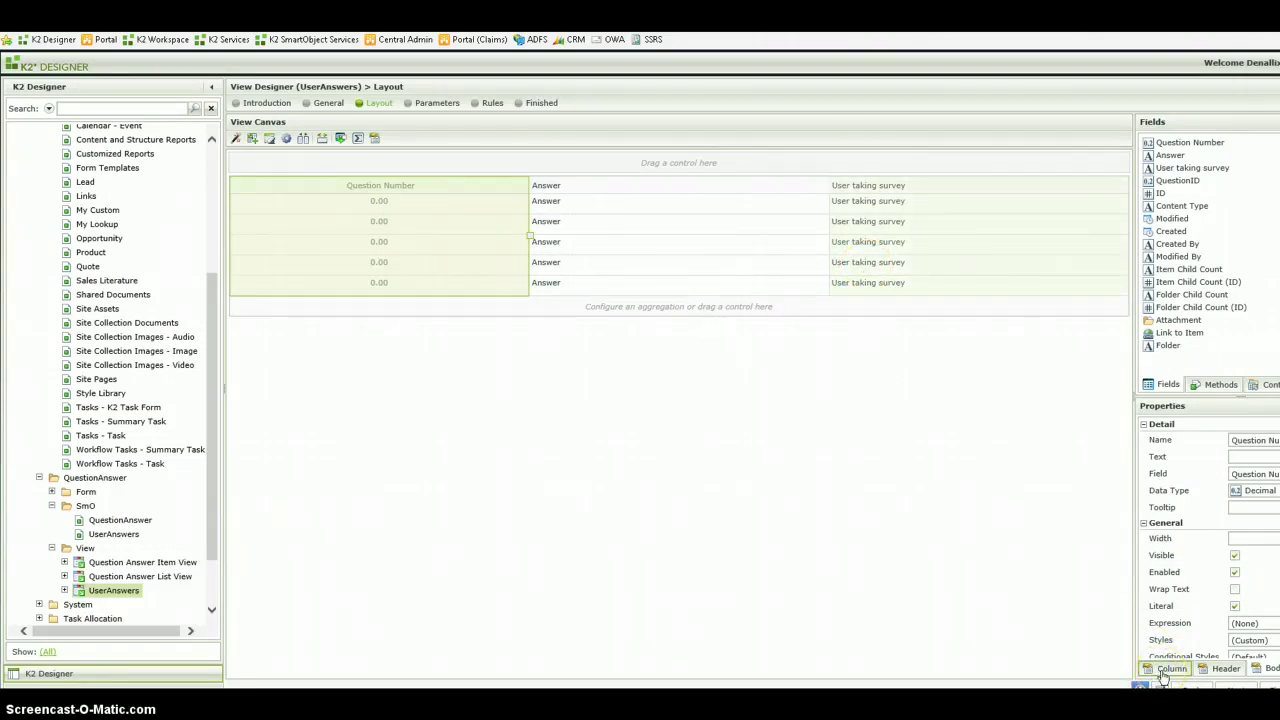
pyautogui.click(1165, 670)
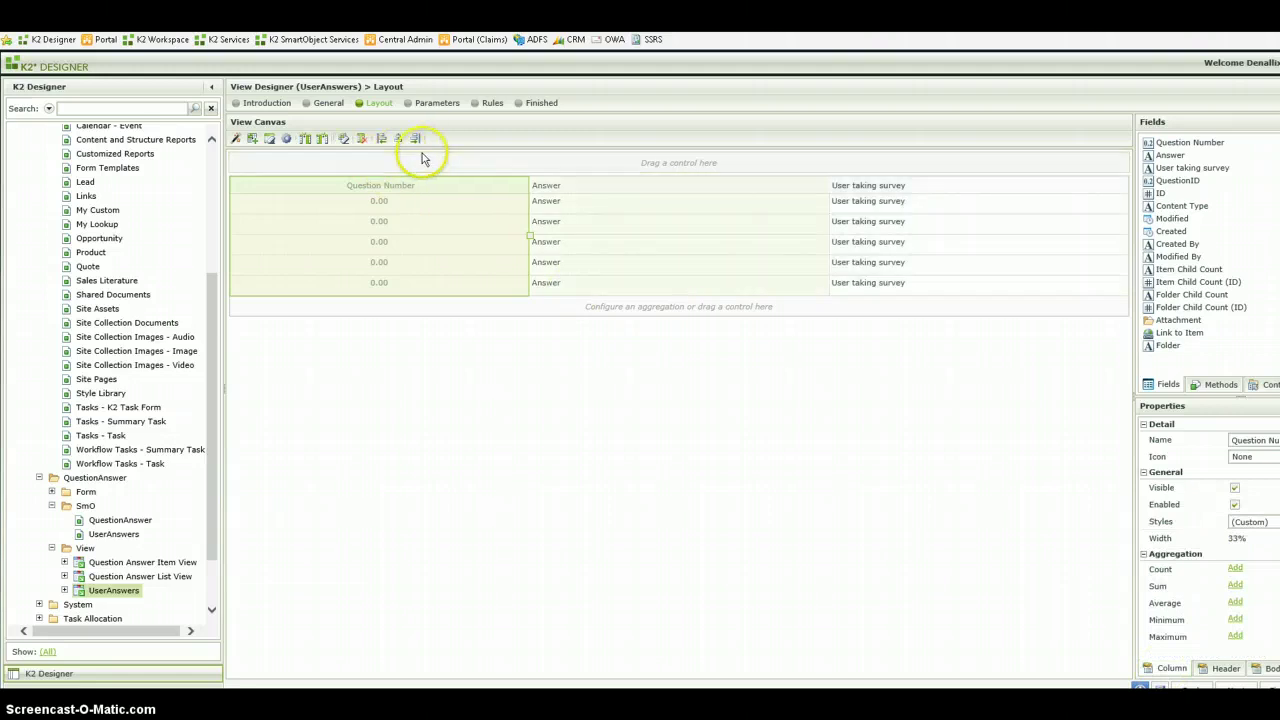
pyautogui.click(575, 235)
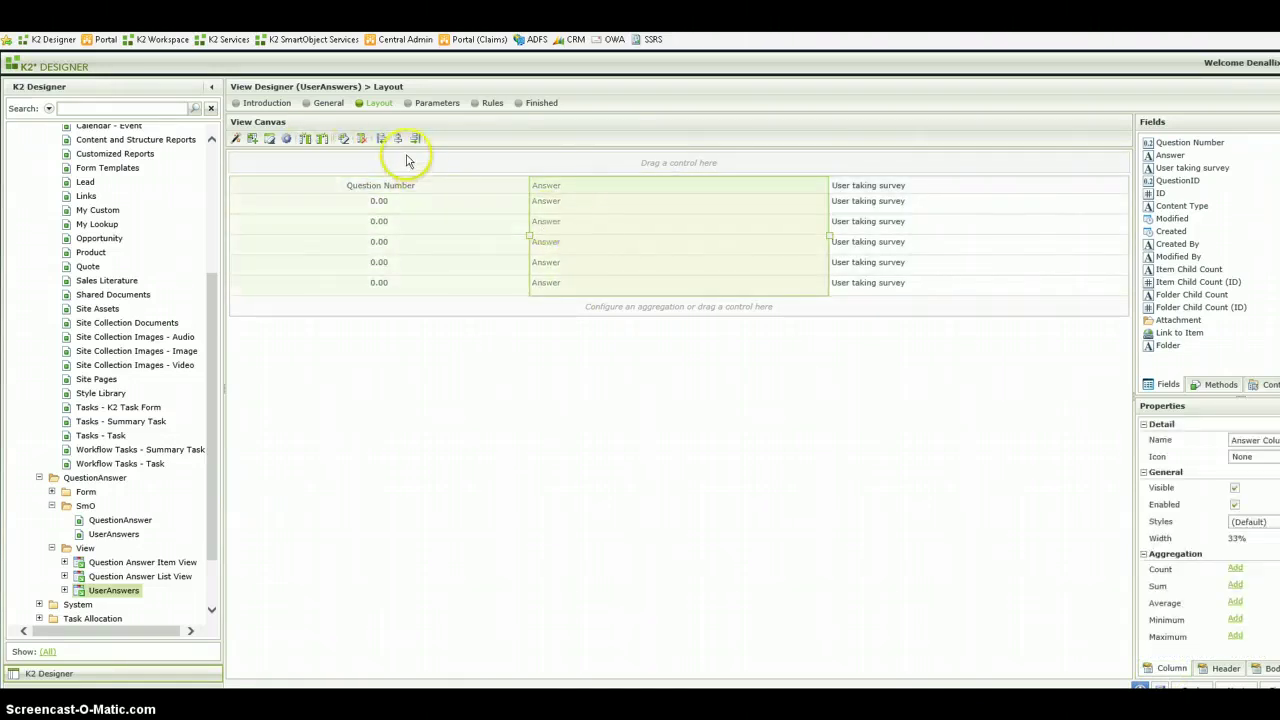
pyautogui.click(1262, 670)
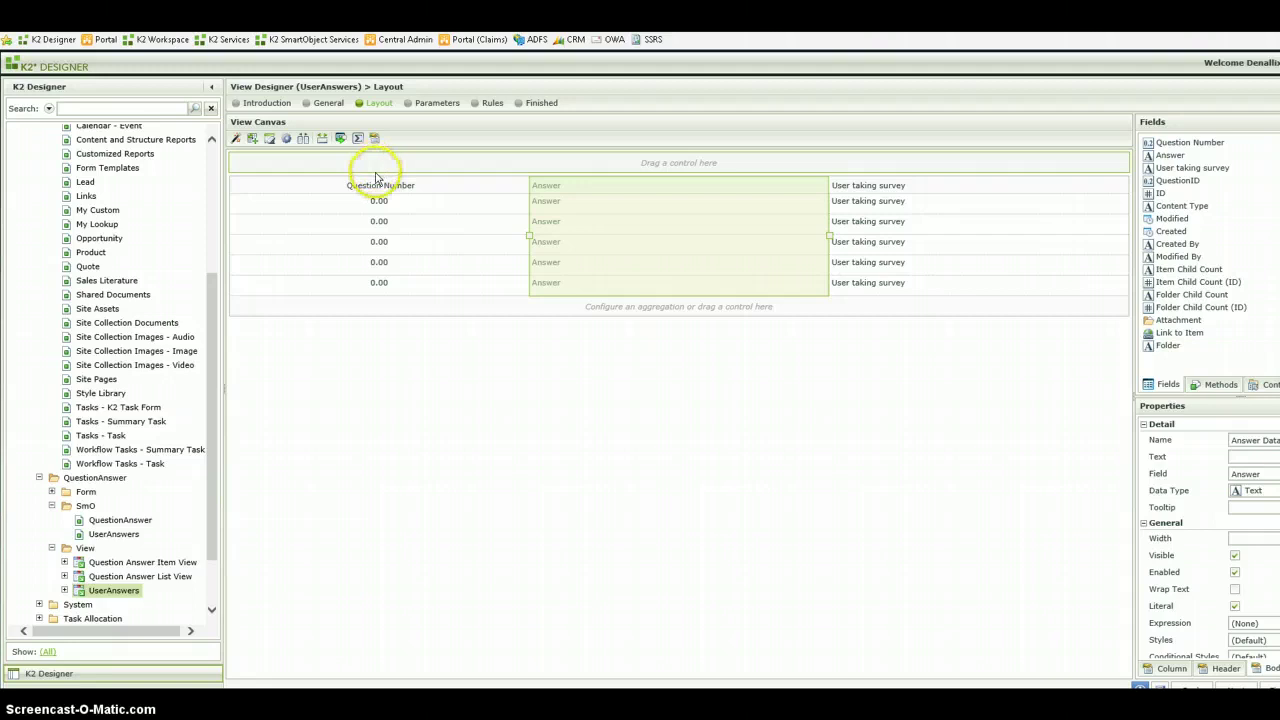
# Format the body of the Question Number column as a Number with 0 decimal places.
pyautogui.click(379, 233)
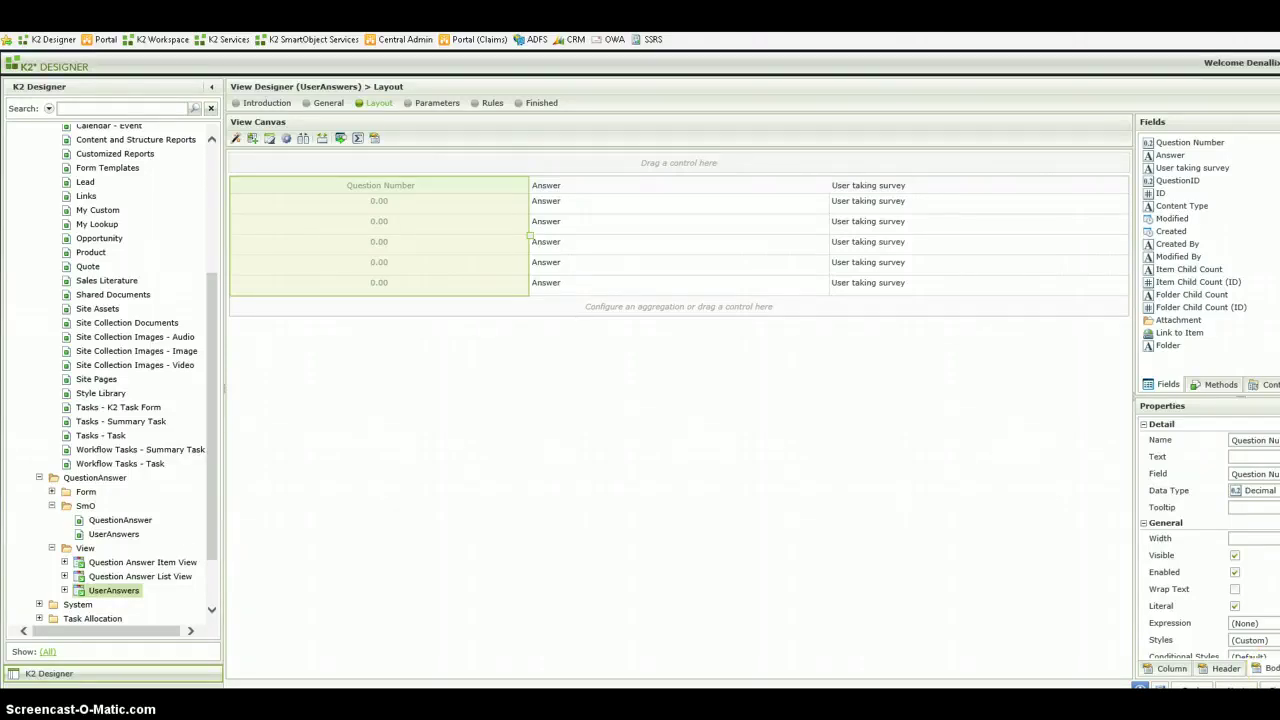
pyautogui.click(1274, 640)
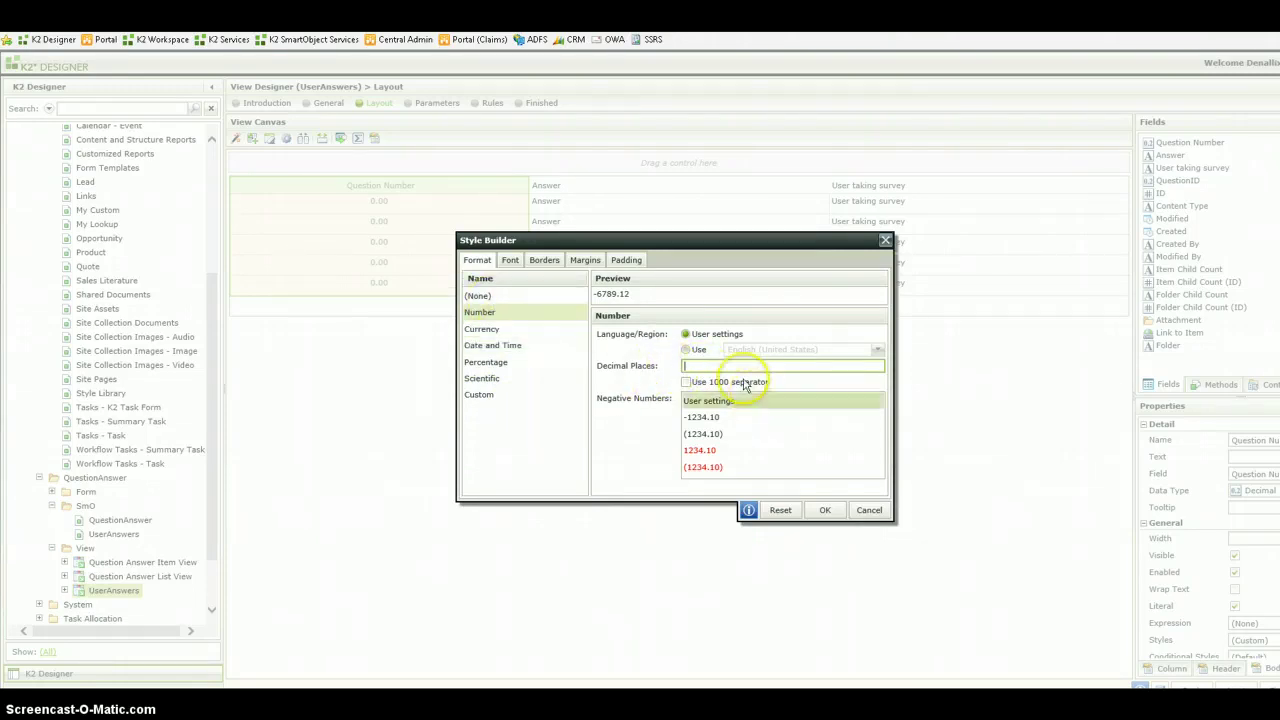
pyautogui.write('0')
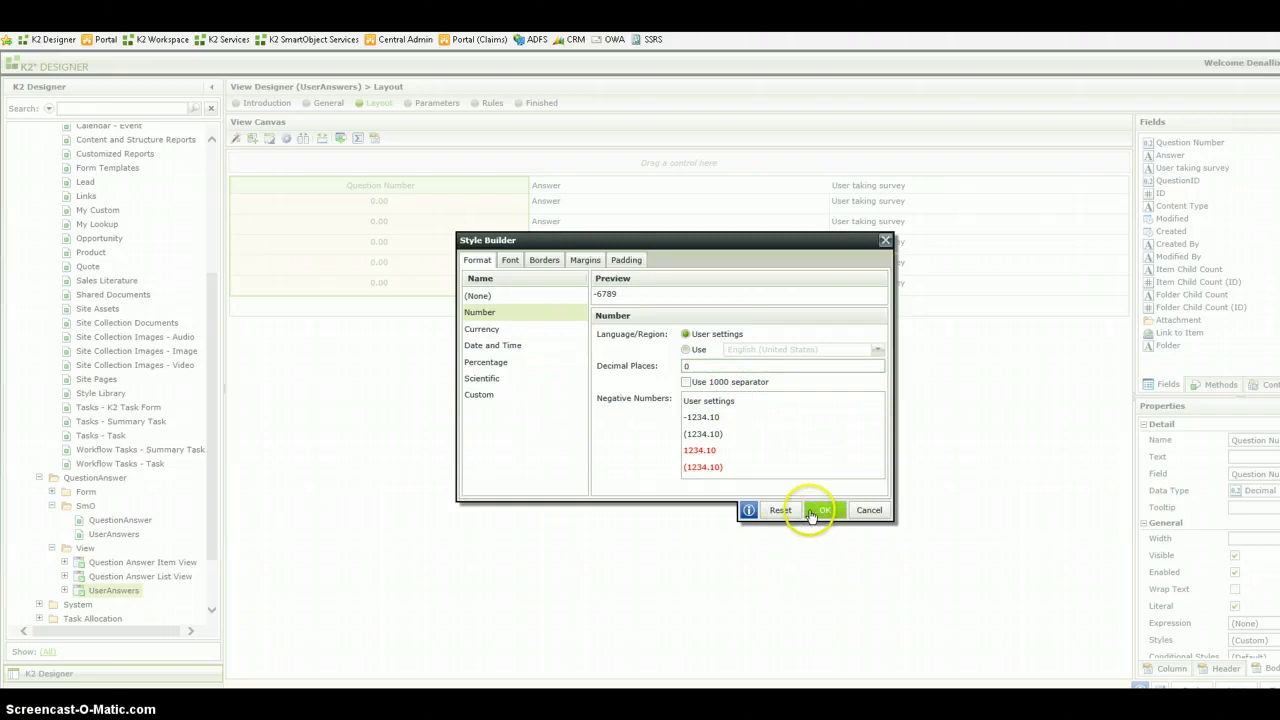
pyautogui.click(818, 513)
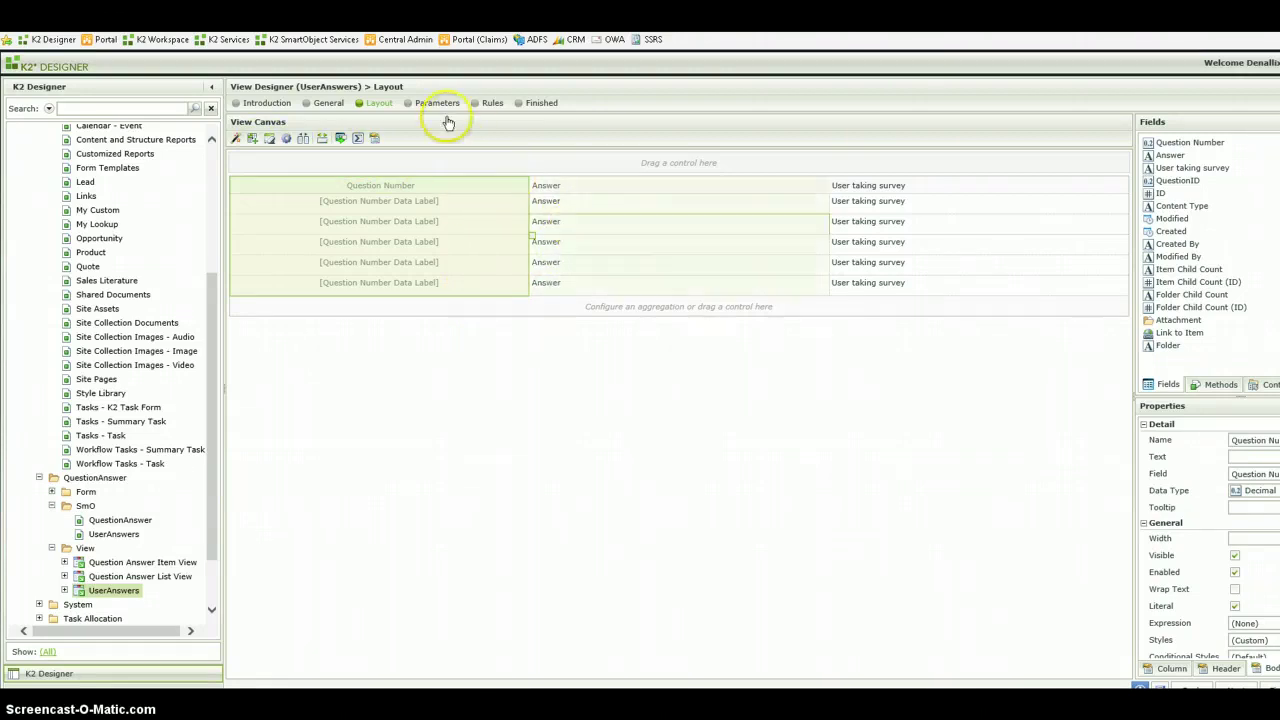
# Check the UserAnswers view's general settings once more and finish editing the view.
pyautogui.click(499, 108)
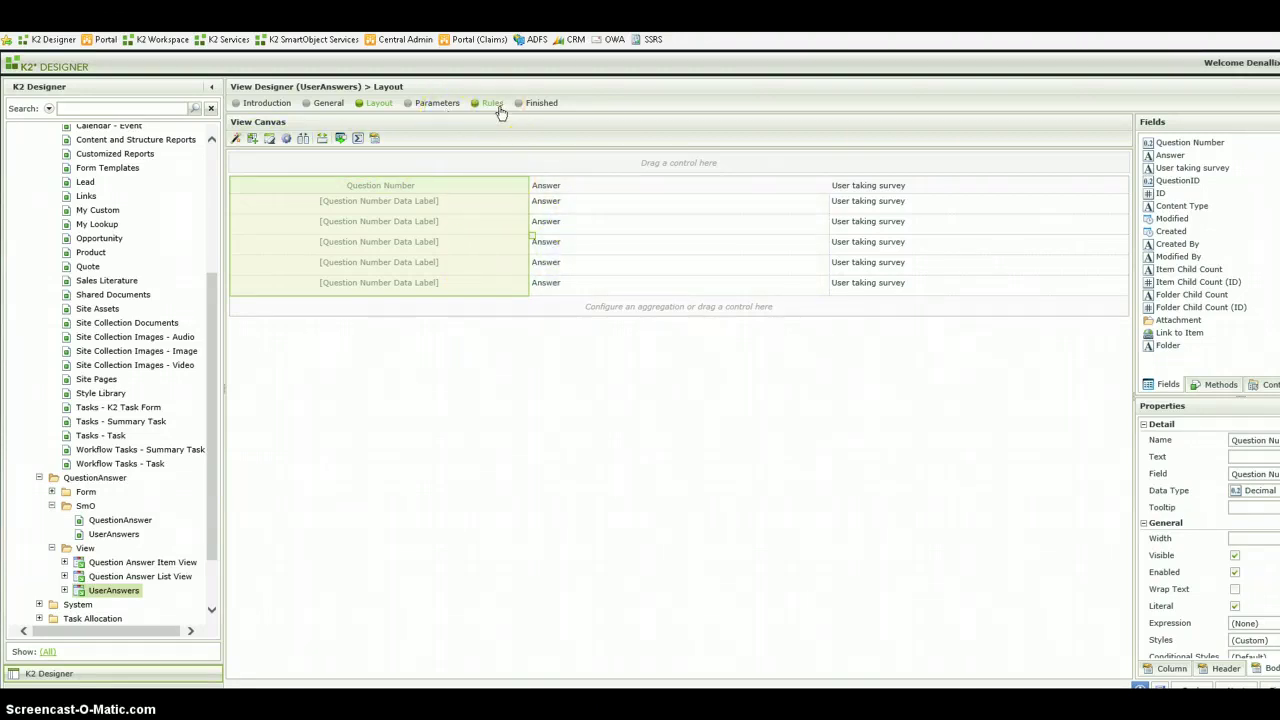
pyautogui.click(330, 105)
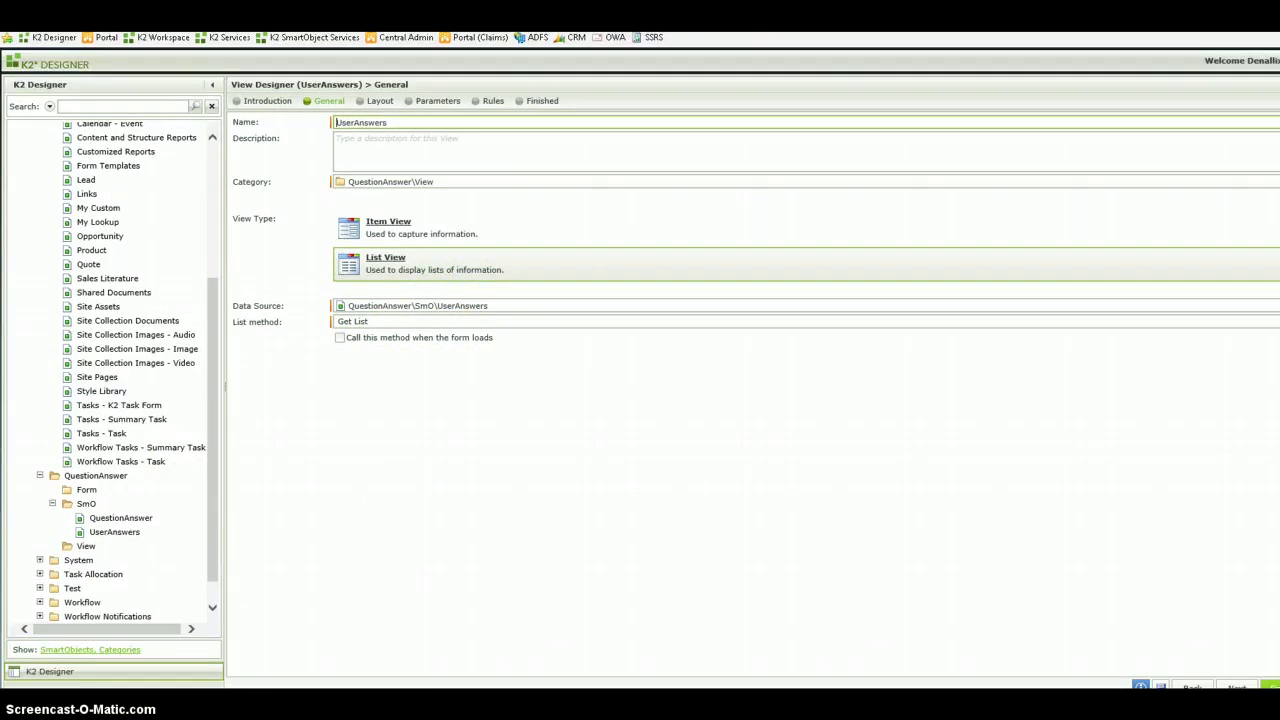
pyautogui.click(1268, 687)
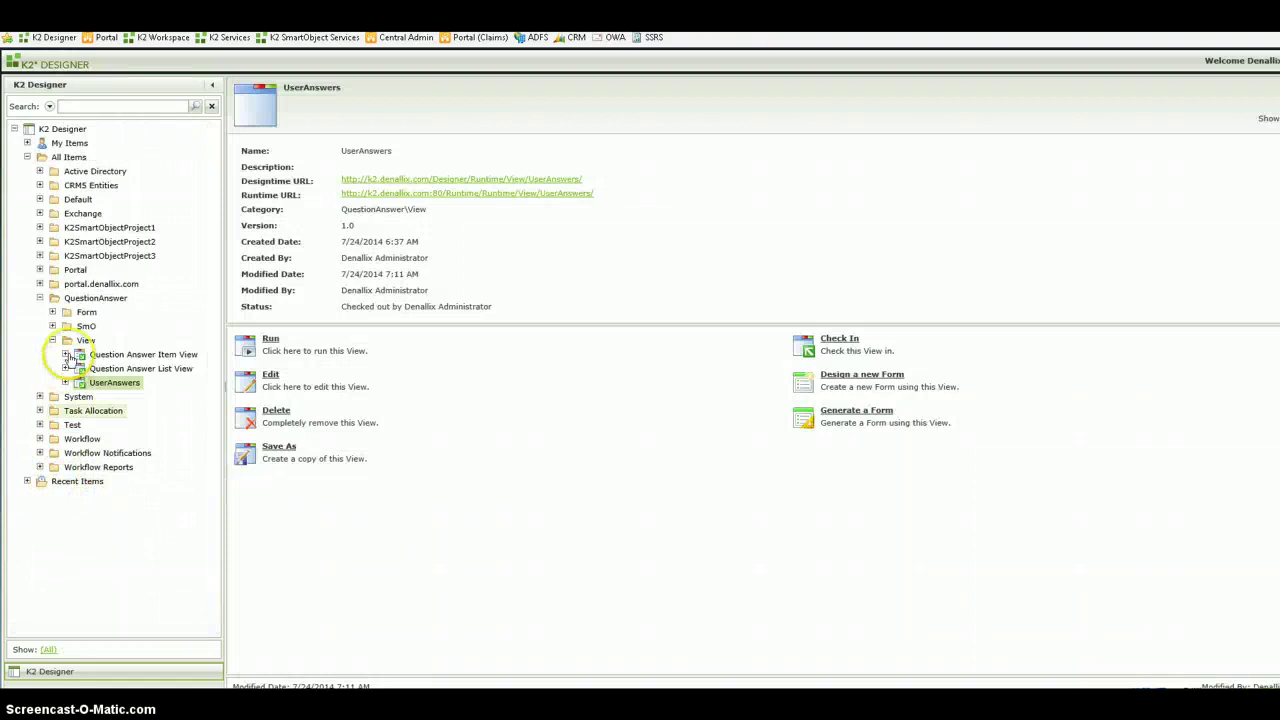
# Open QAForm from the QuestionAnswer Form folder for editing and inspect the item view and UserAnswers view on its layout.
pyautogui.click(53, 312)
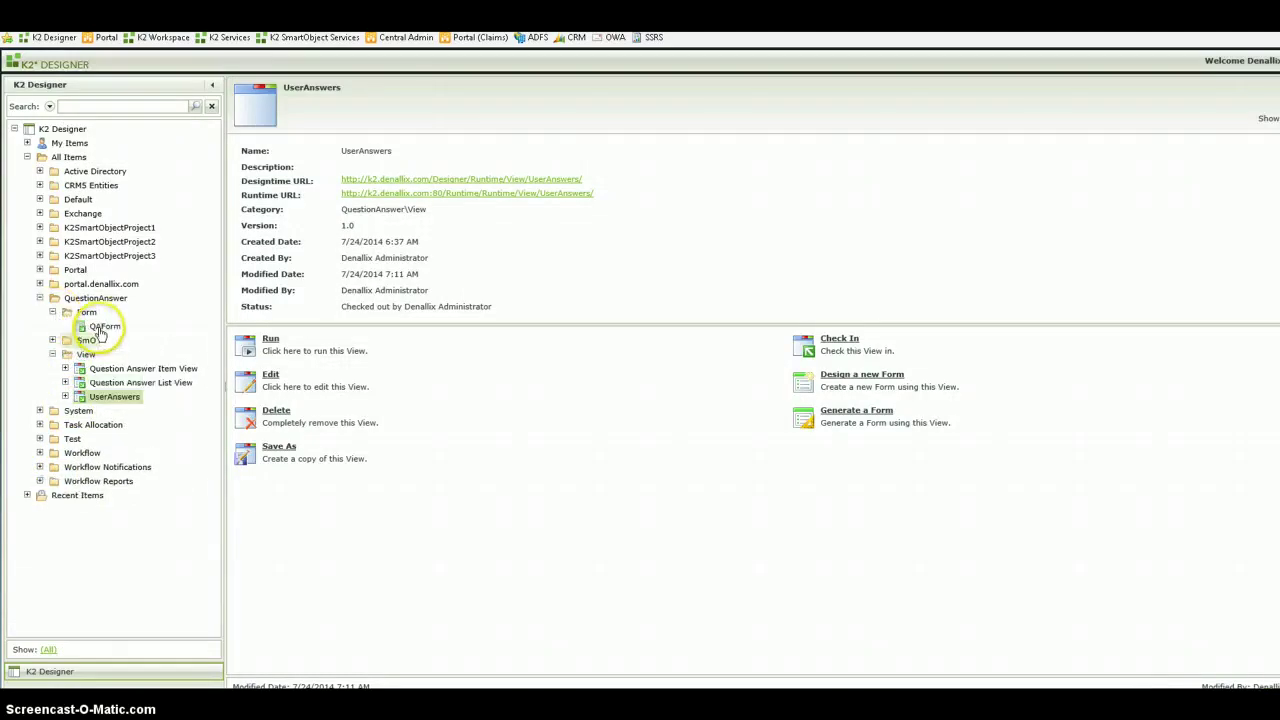
pyautogui.click(103, 327)
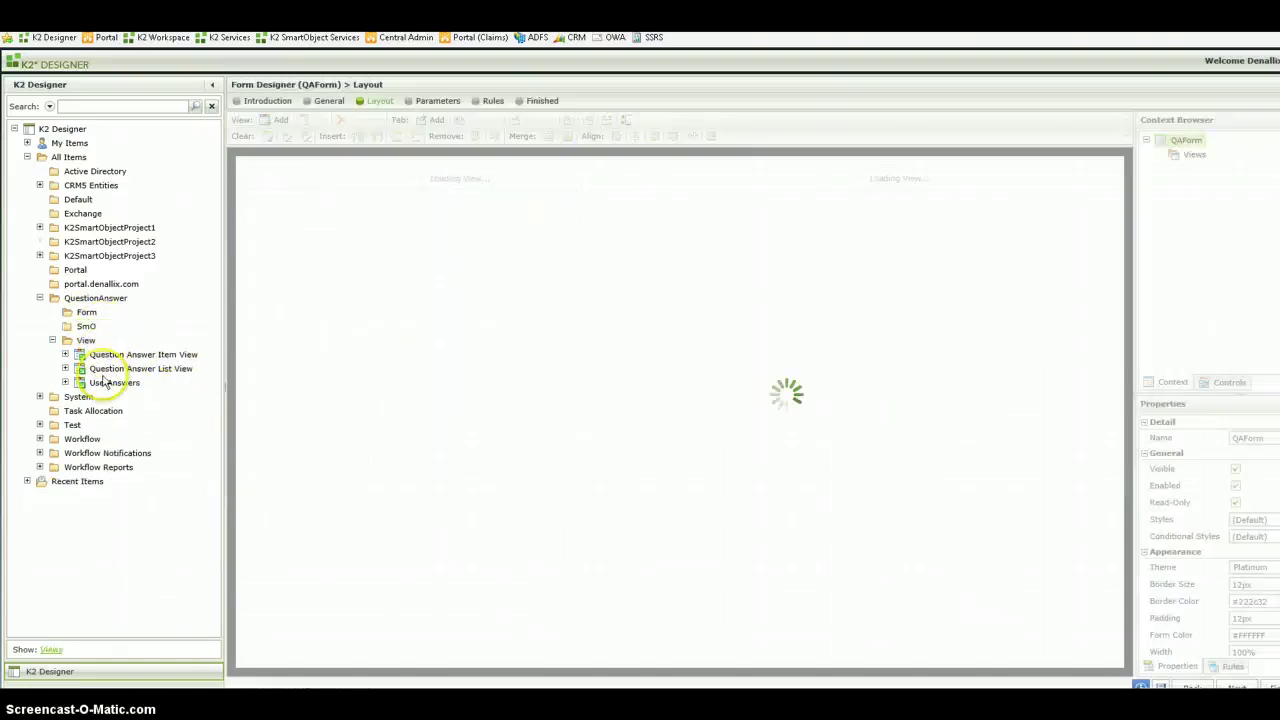
pyautogui.click(292, 228)
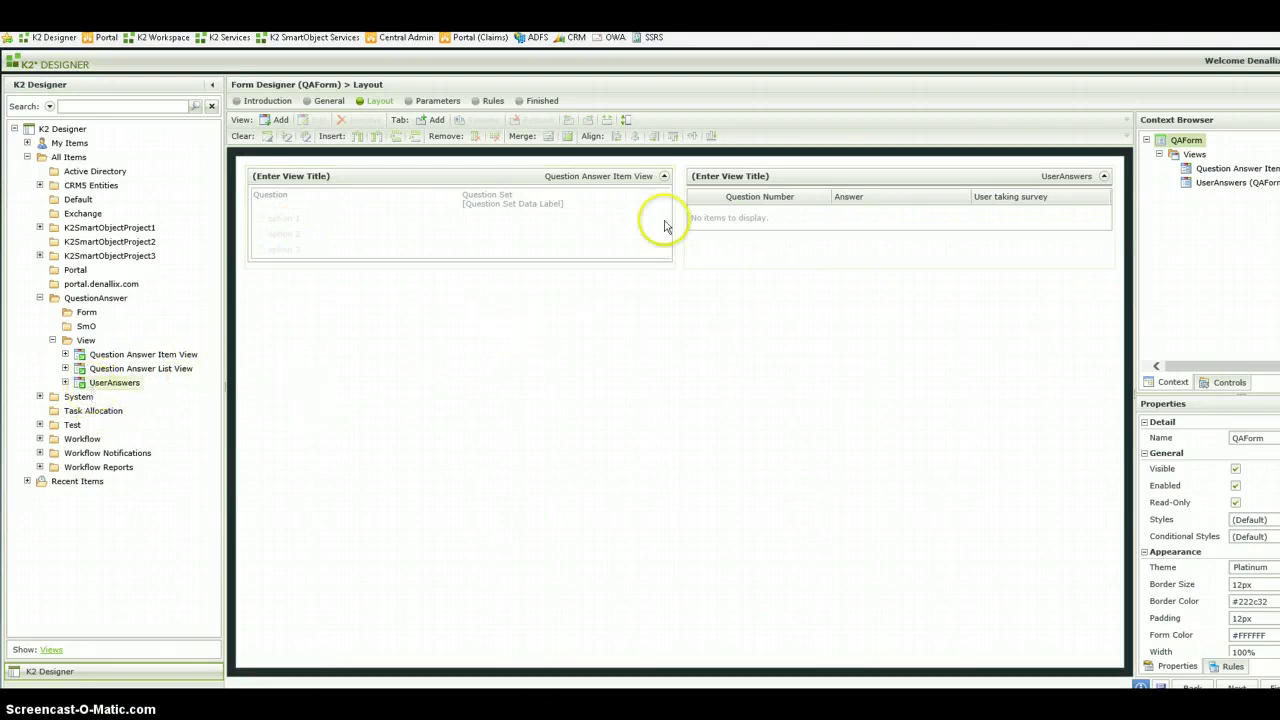
pyautogui.click(754, 217)
pyautogui.click(486, 237)
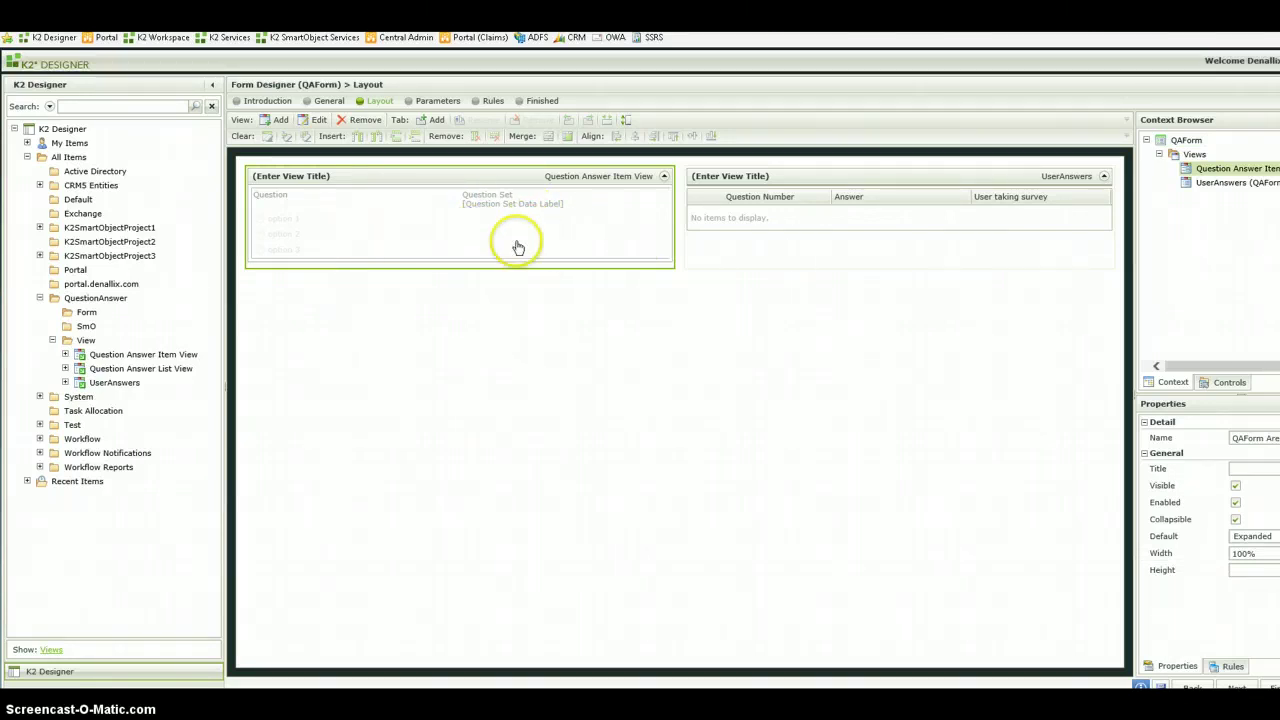
# Open the Question Answer Item View's Initialize rule on QAForm, review its definition, and close it without saving.
pyautogui.click(1229, 668)
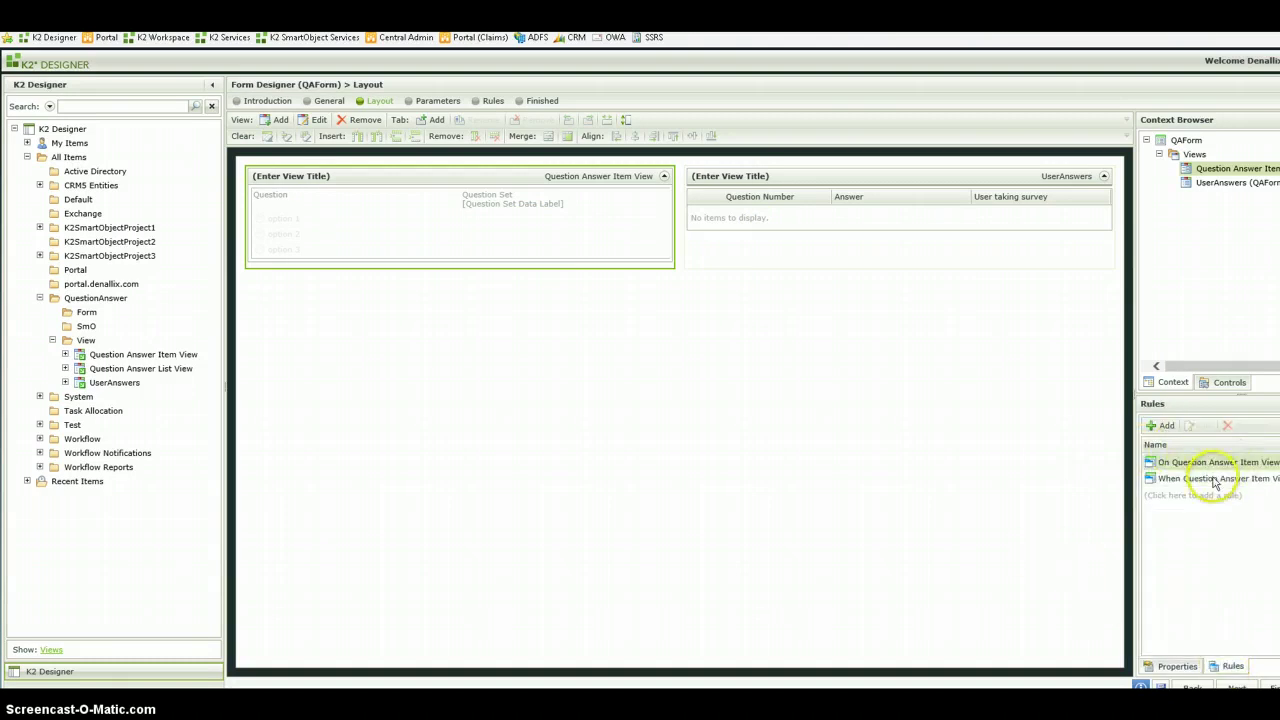
pyautogui.click(1213, 479)
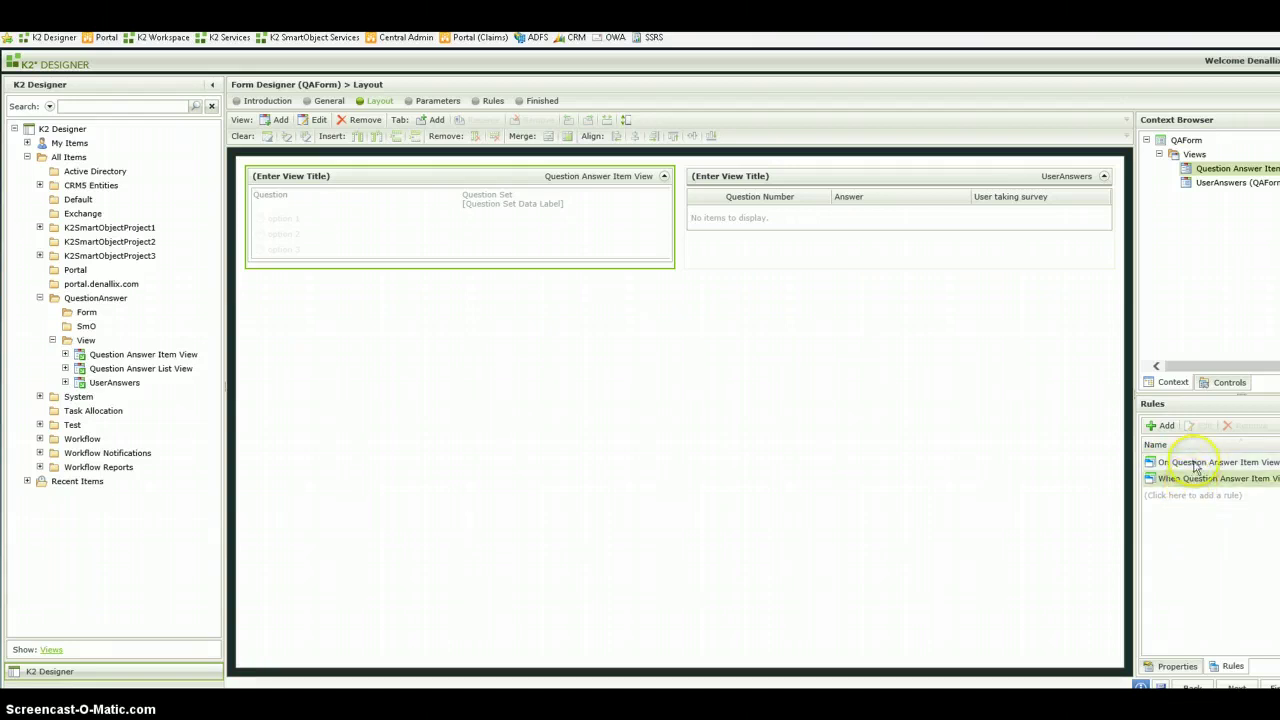
pyautogui.doubleClick(1195, 464)
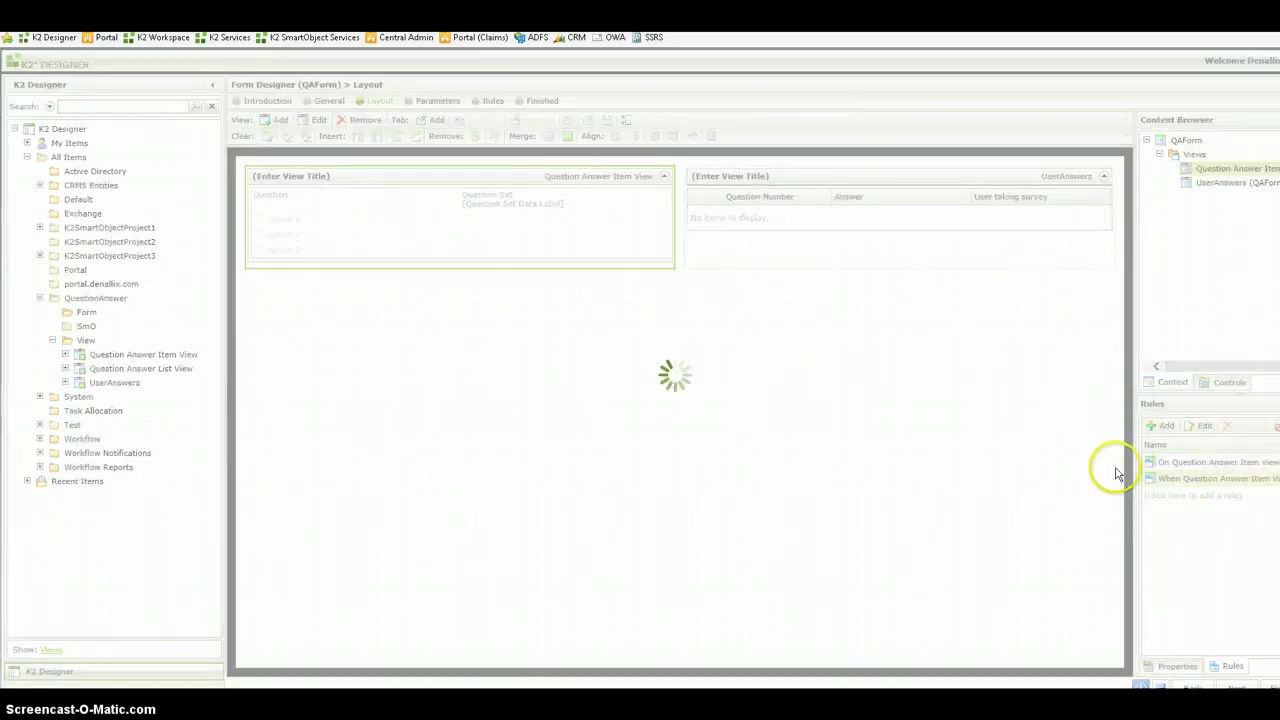
pyautogui.click(1188, 624)
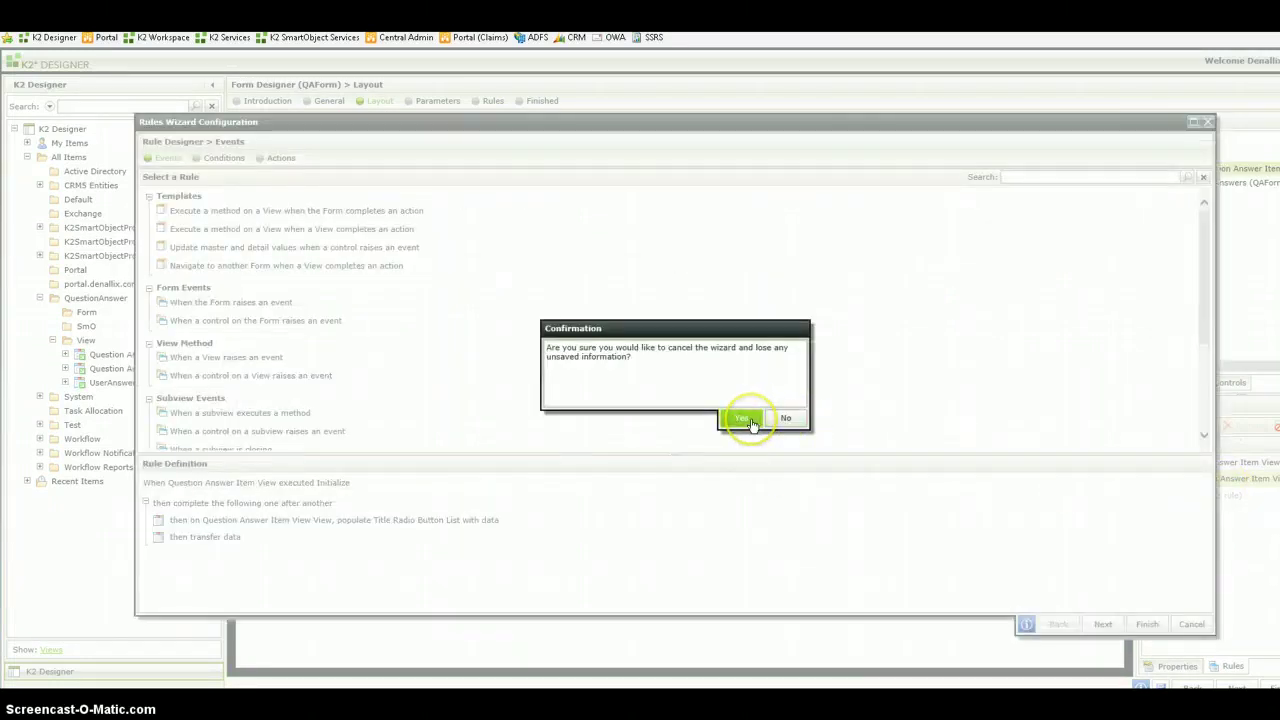
pyautogui.click(752, 424)
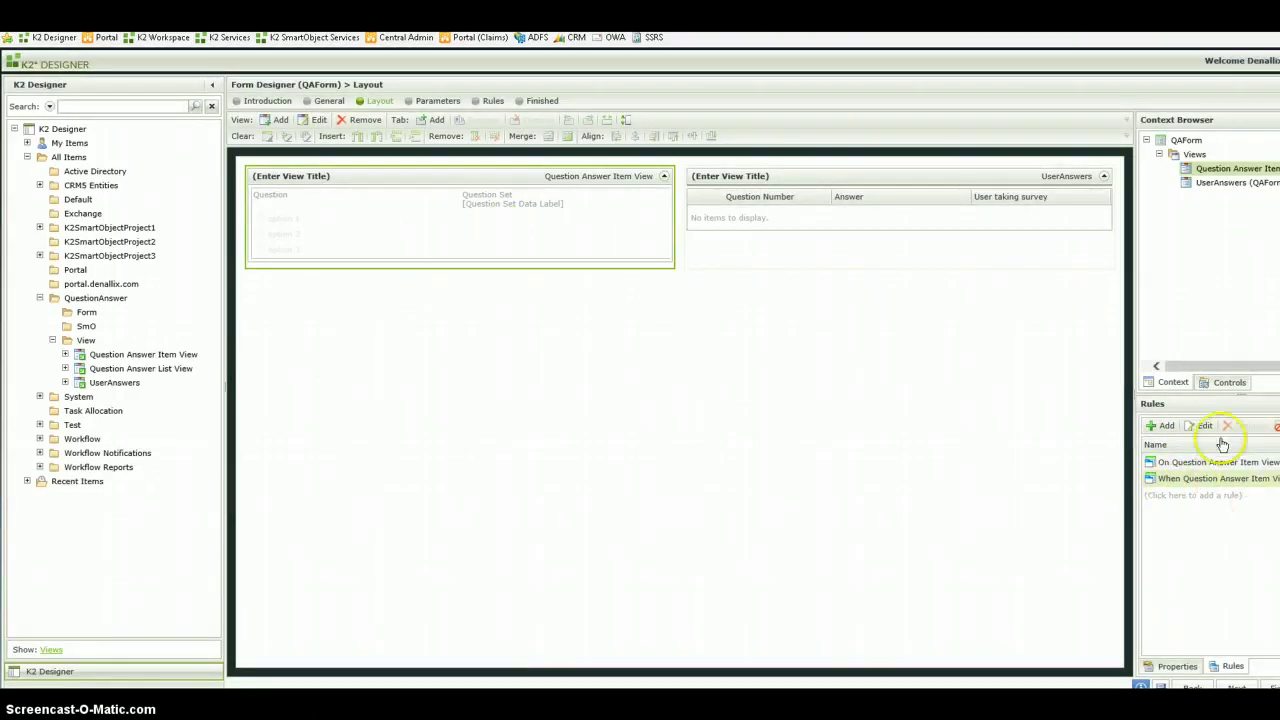
# Open the rule for the Title Radio Button List's Changed event and examine its trigger control choices and list of actions.
pyautogui.click(1206, 464)
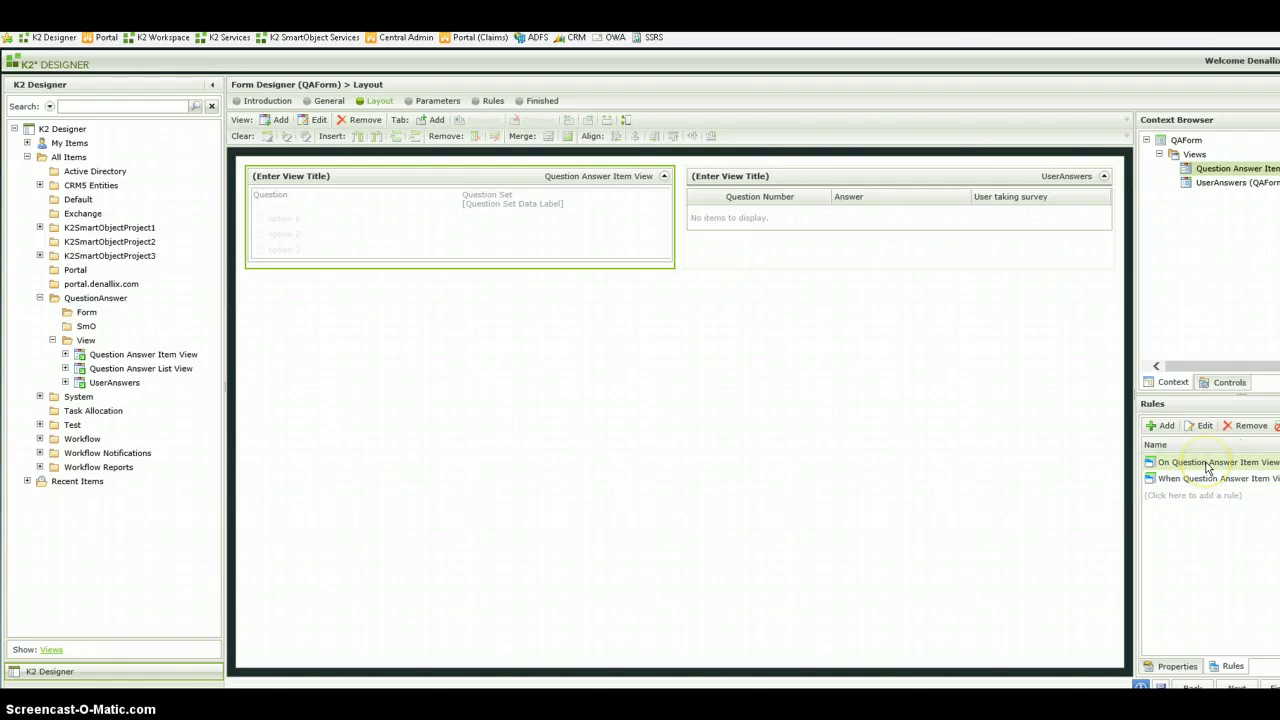
pyautogui.doubleClick(1200, 464)
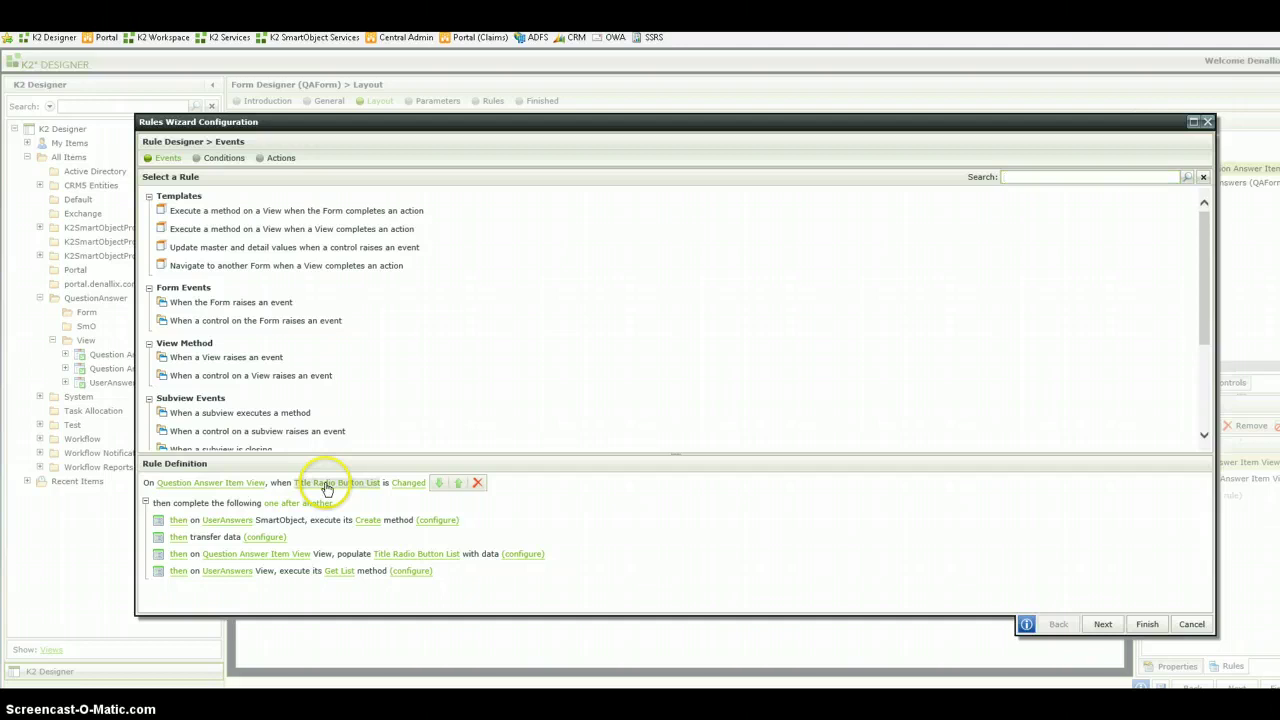
pyautogui.click(326, 487)
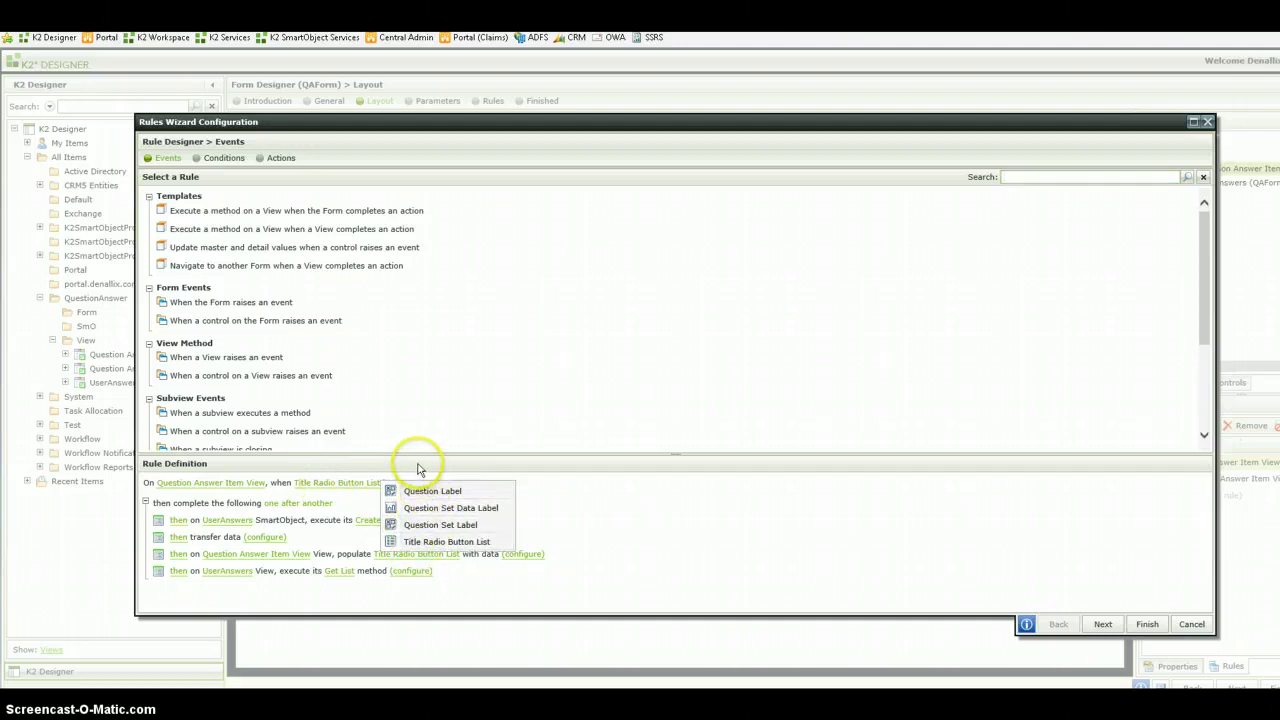
pyautogui.click(417, 467)
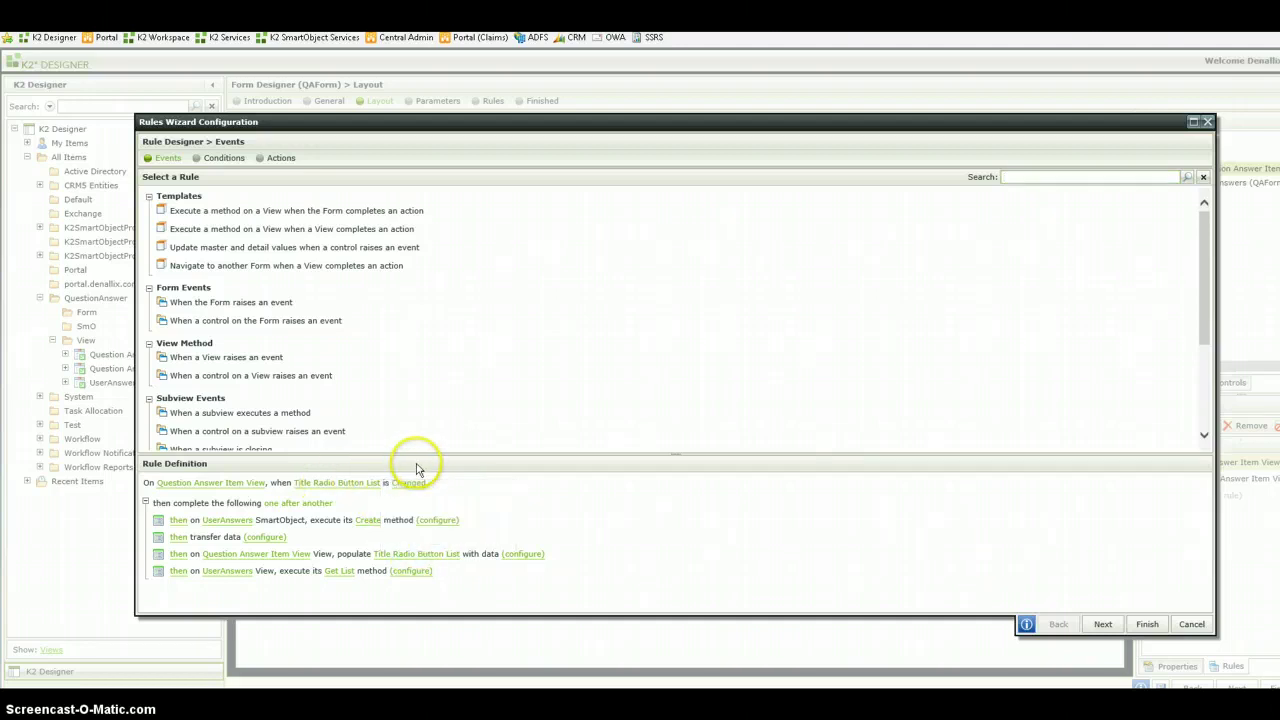
pyautogui.click(339, 525)
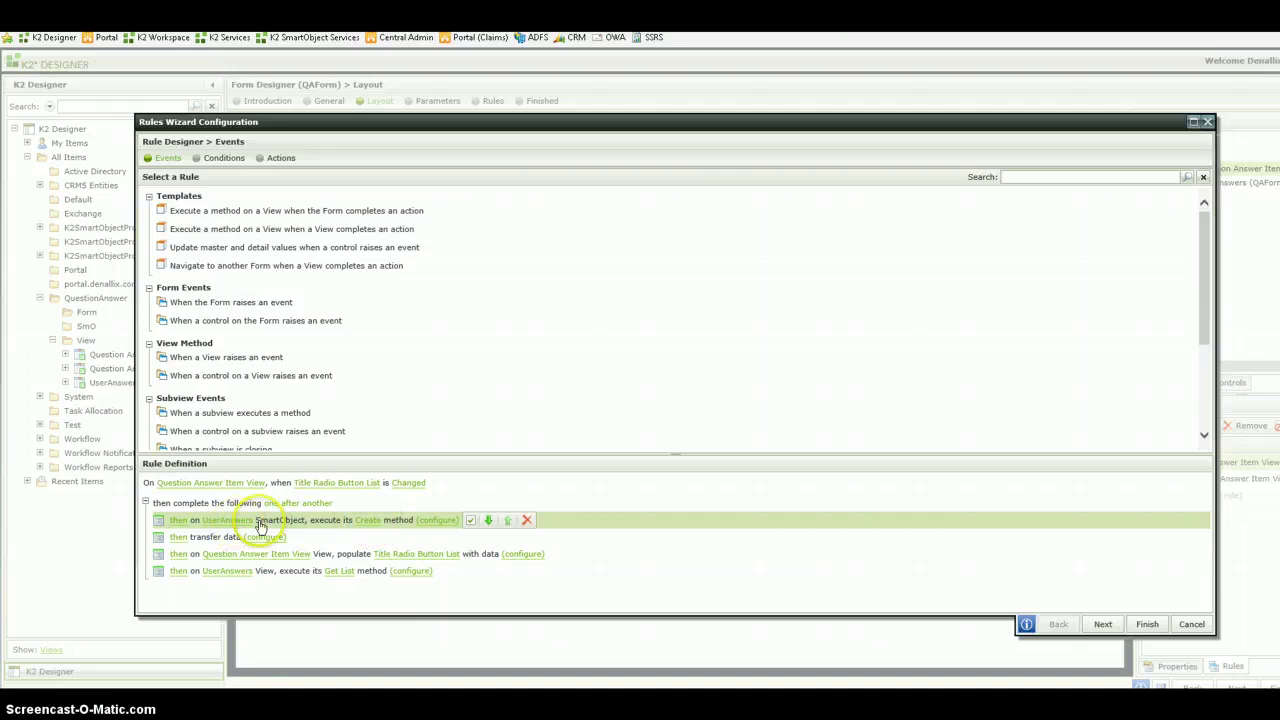
# Inspect the input mappings of the UserAnswers Create method and the Current User system values, then close without saving.
pyautogui.click(436, 521)
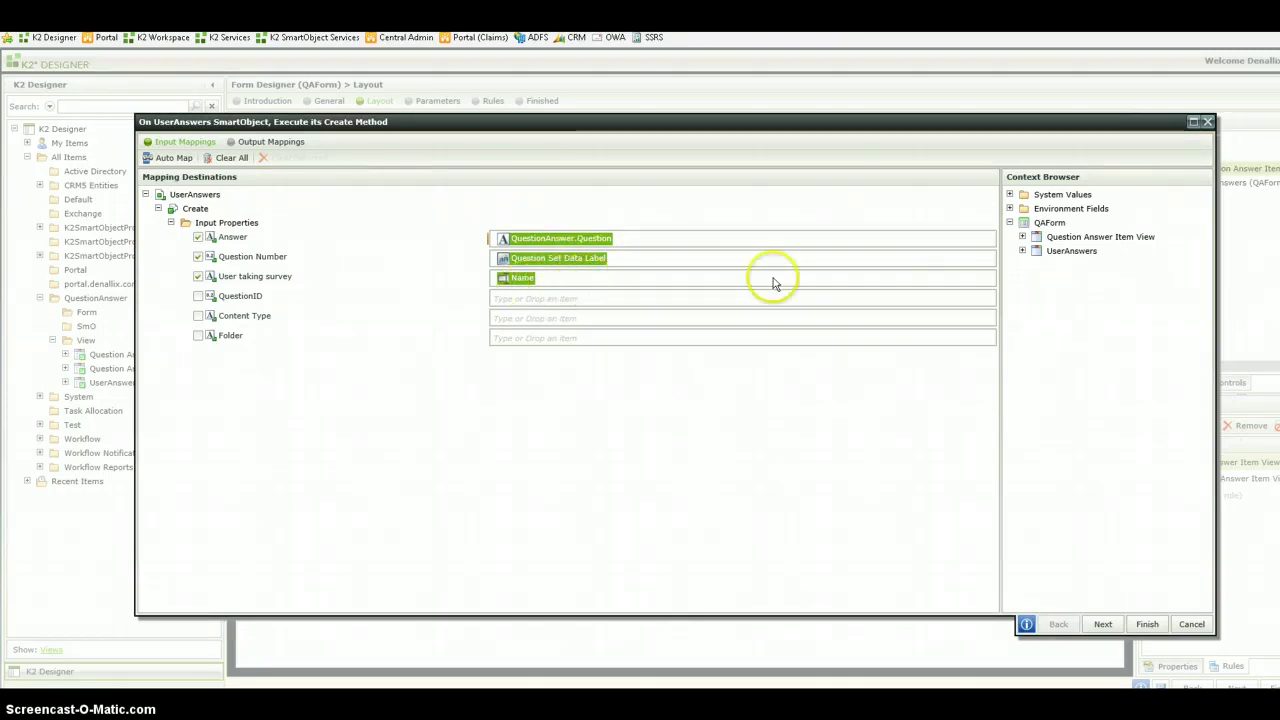
pyautogui.click(1010, 195)
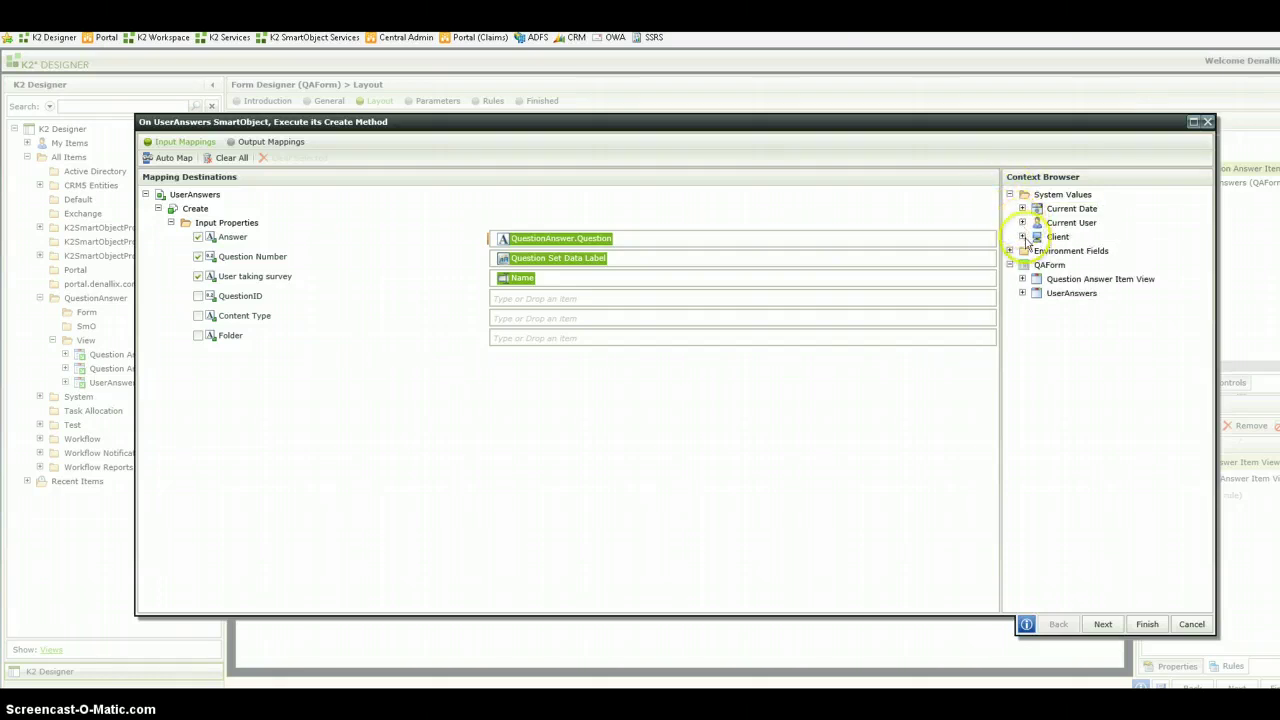
pyautogui.click(1022, 222)
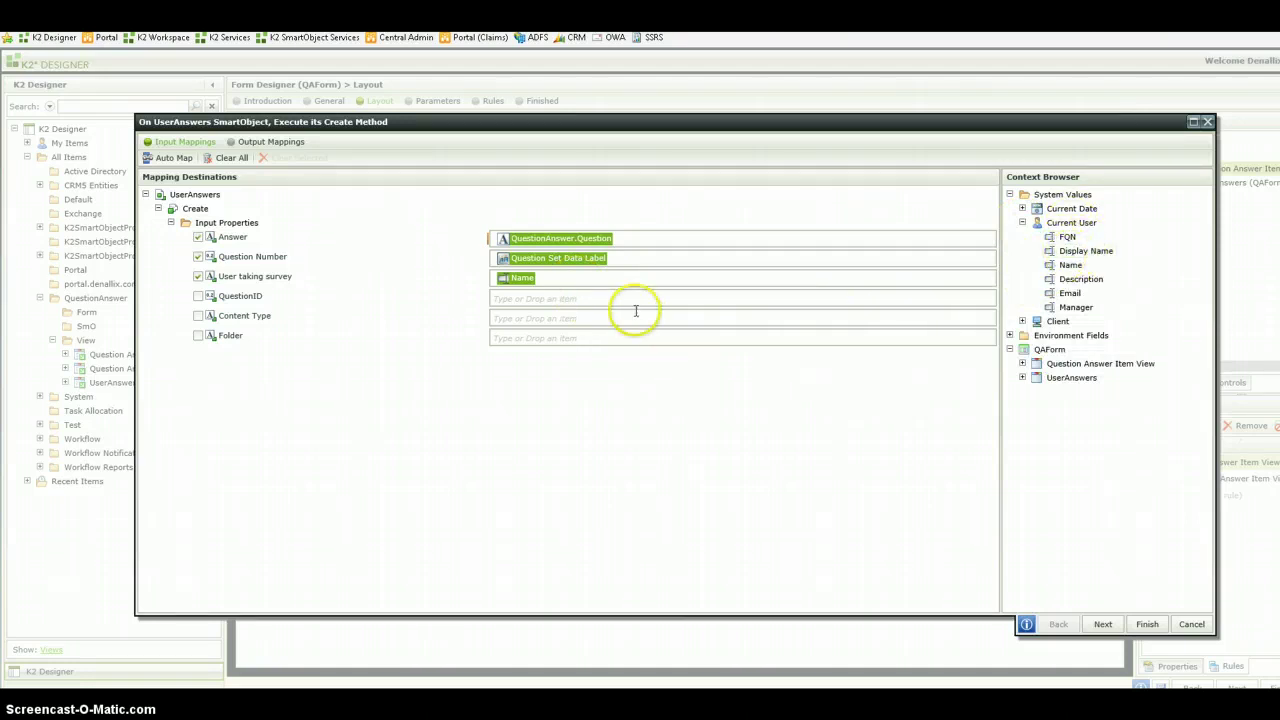
pyautogui.click(1069, 293)
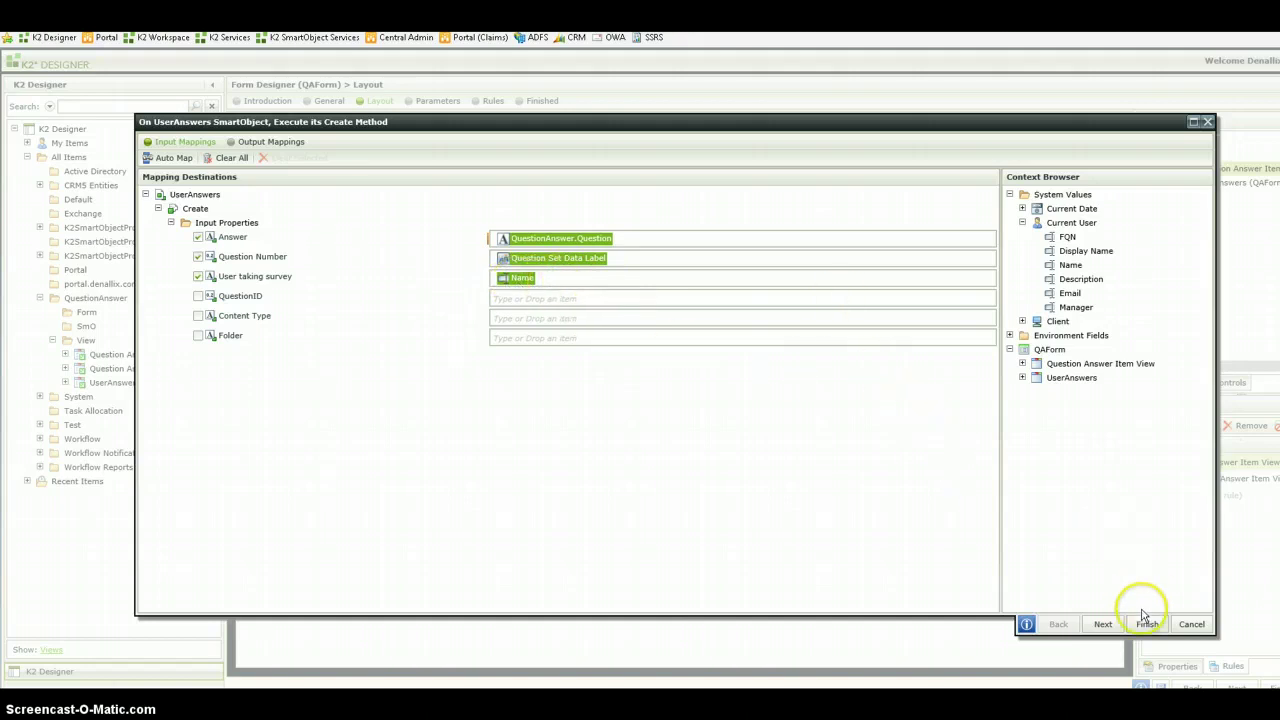
pyautogui.click(1192, 624)
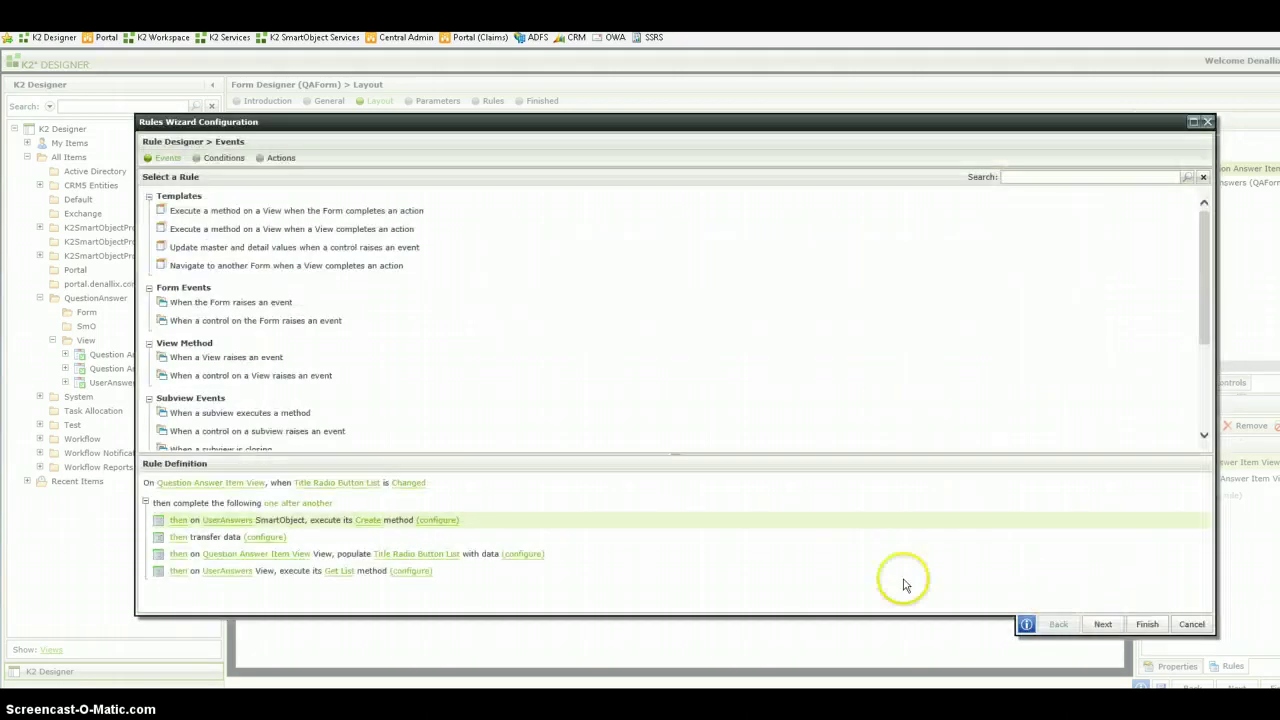
# Review the rule's transfer data mapping and recheck the UserAnswers Create method mappings, cancelling both.
pyautogui.click(265, 537)
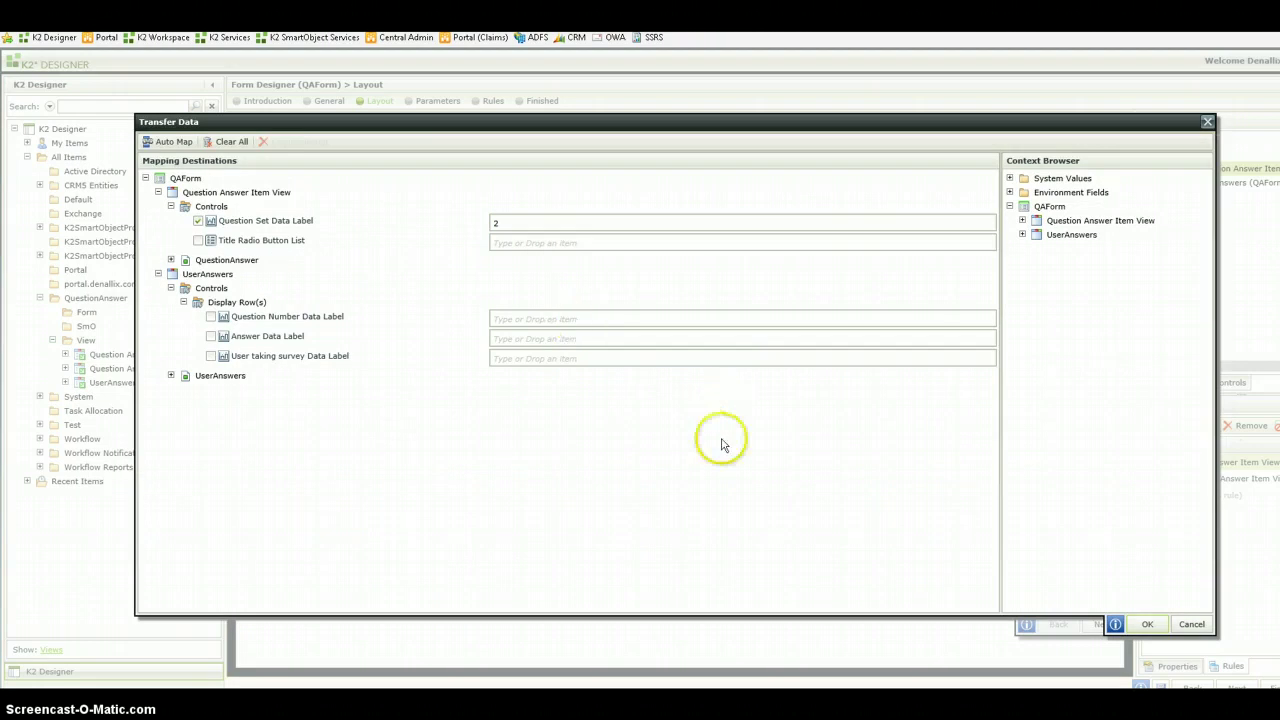
pyautogui.click(1190, 625)
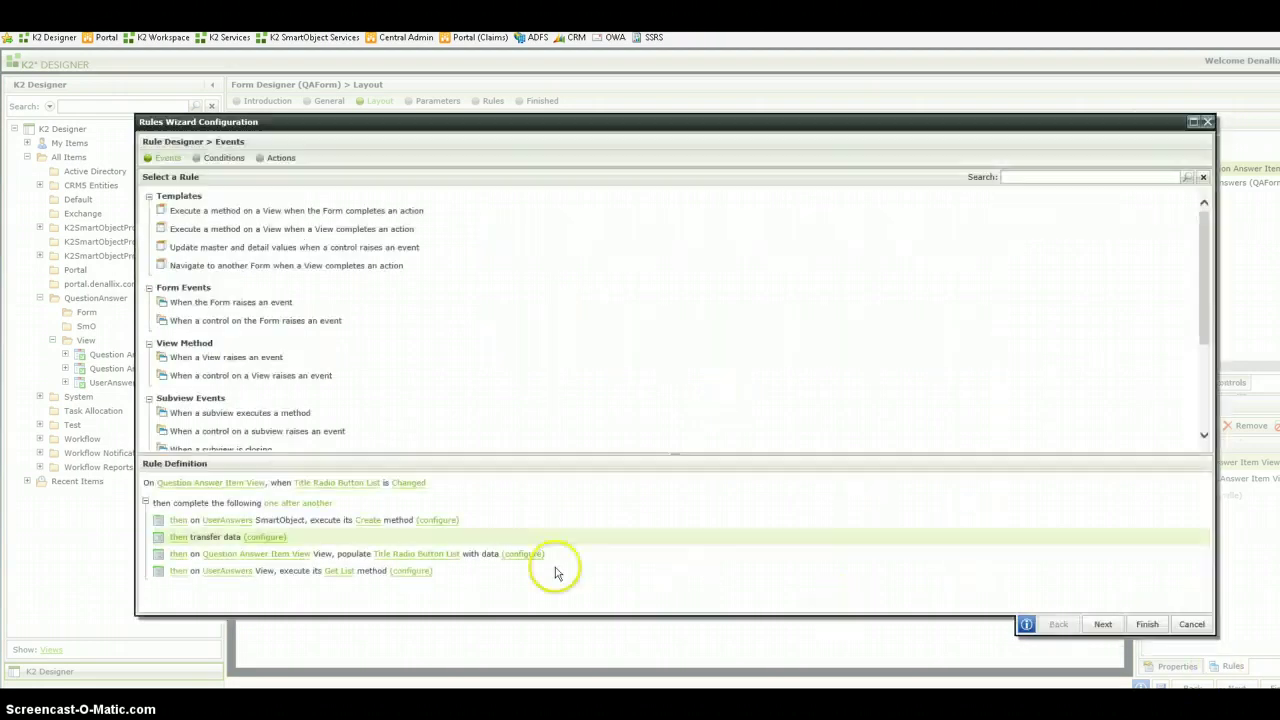
pyautogui.click(430, 522)
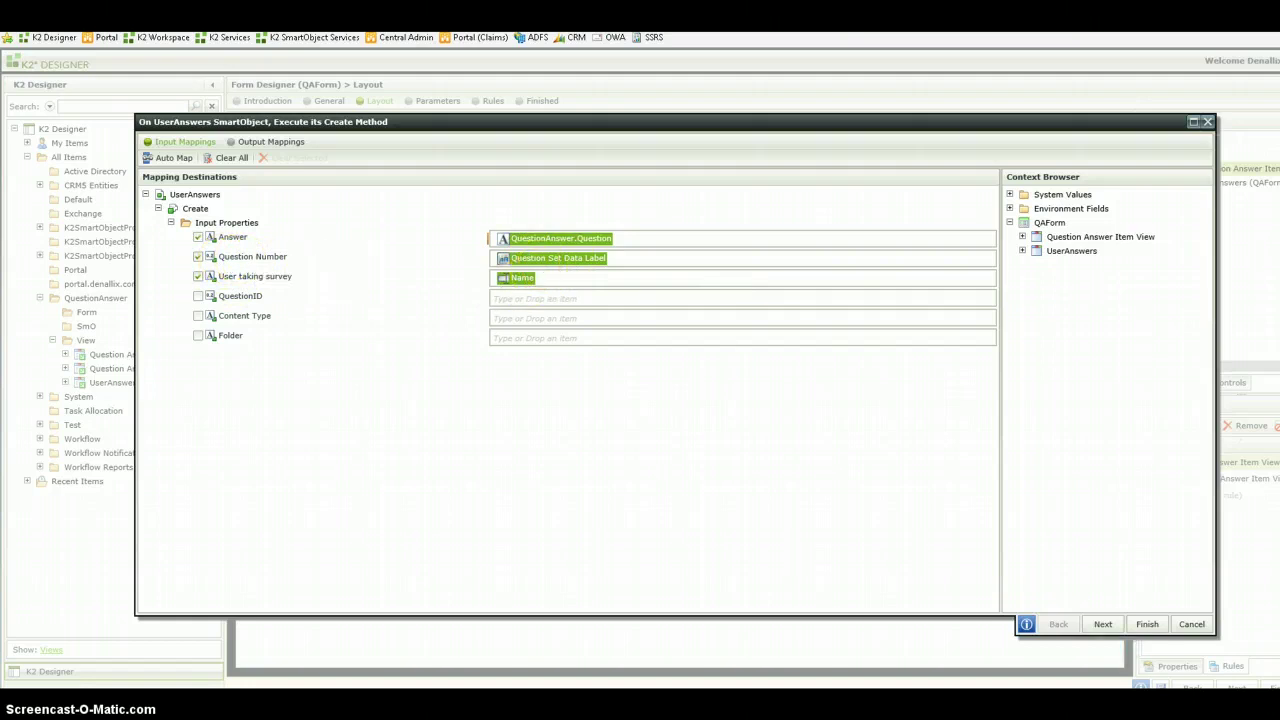
pyautogui.click(1200, 626)
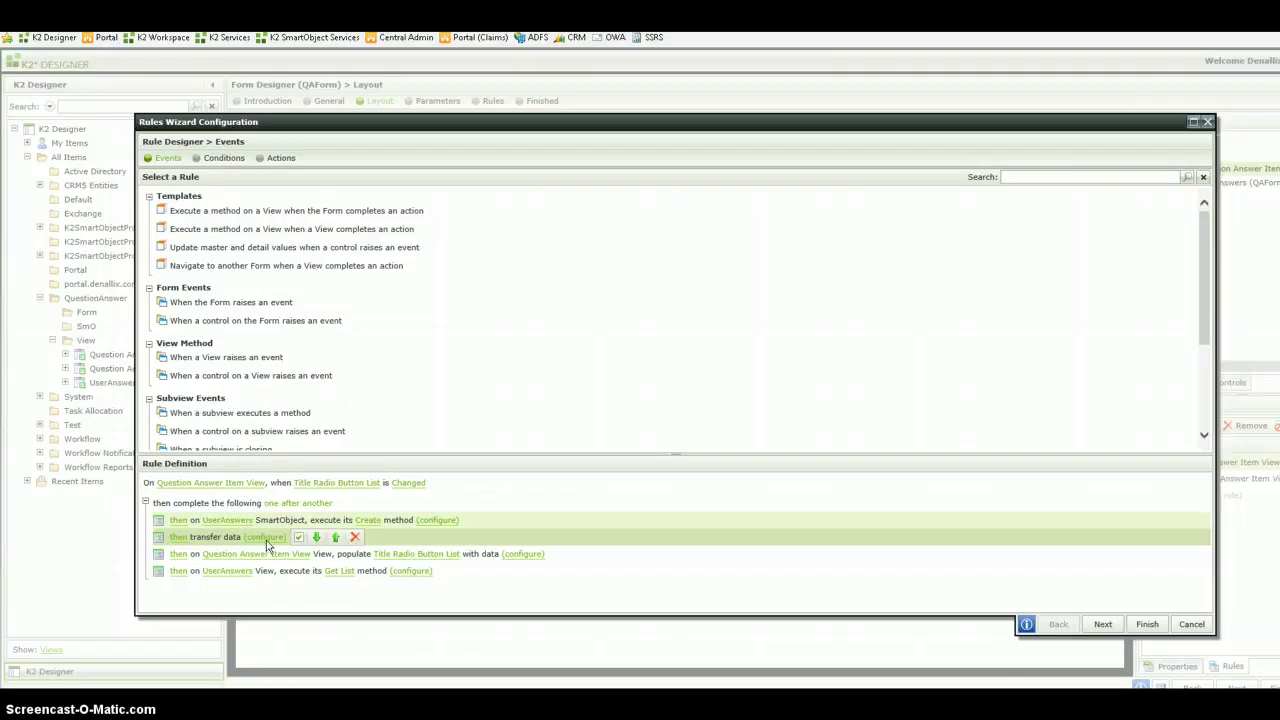
# Inspect the input mappings for populating the Title Radio Button List and for the UserAnswers view's Get List method, leaving both unchanged.
pyautogui.click(242, 560)
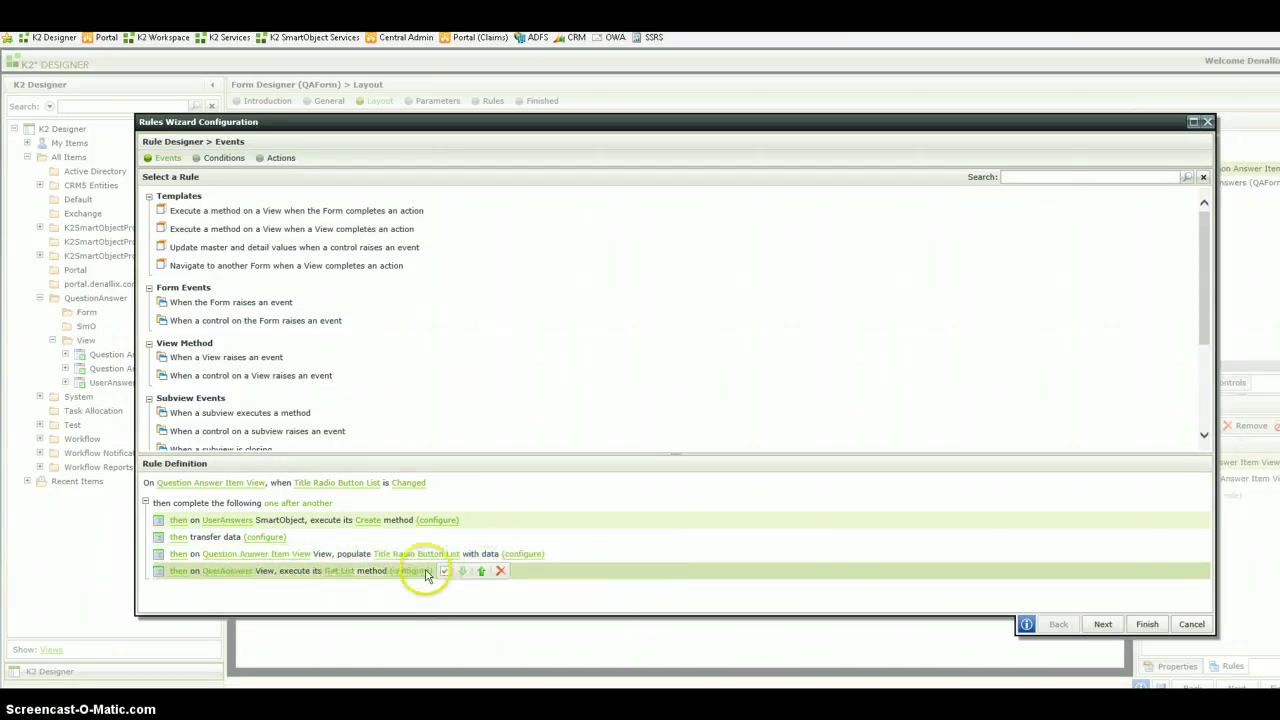
pyautogui.click(524, 555)
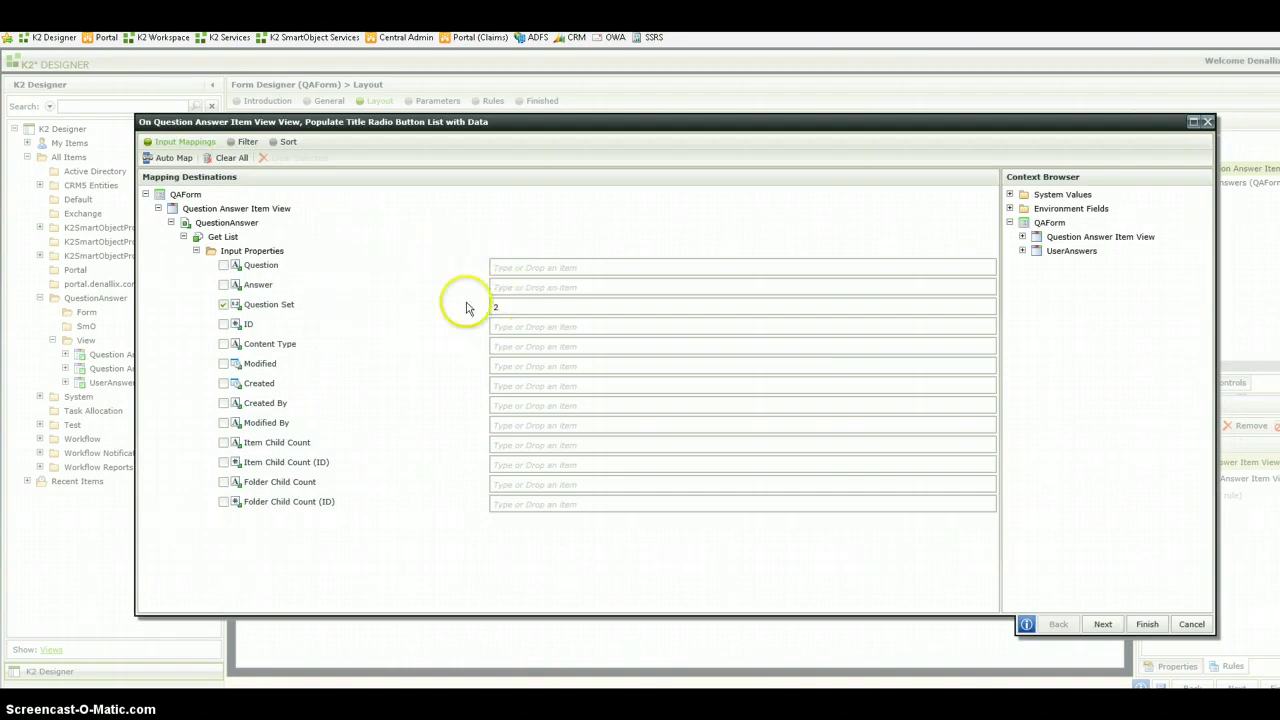
pyautogui.click(1188, 624)
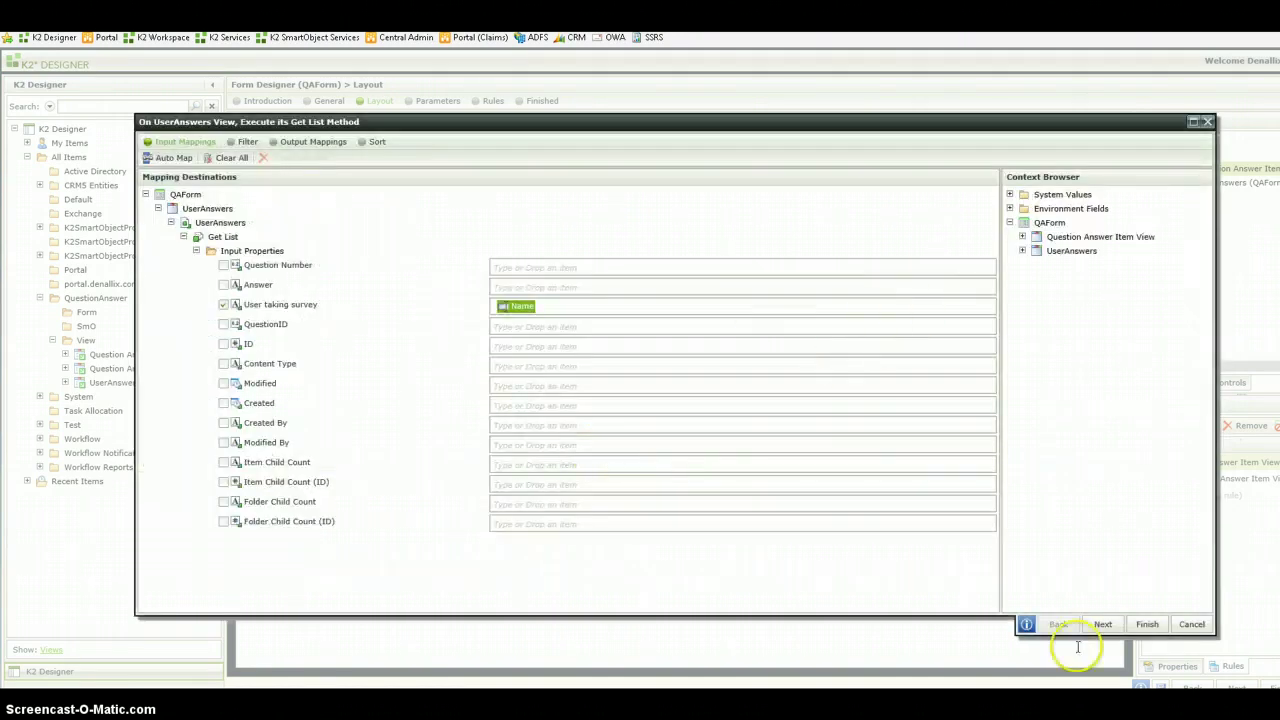
pyautogui.click(1190, 625)
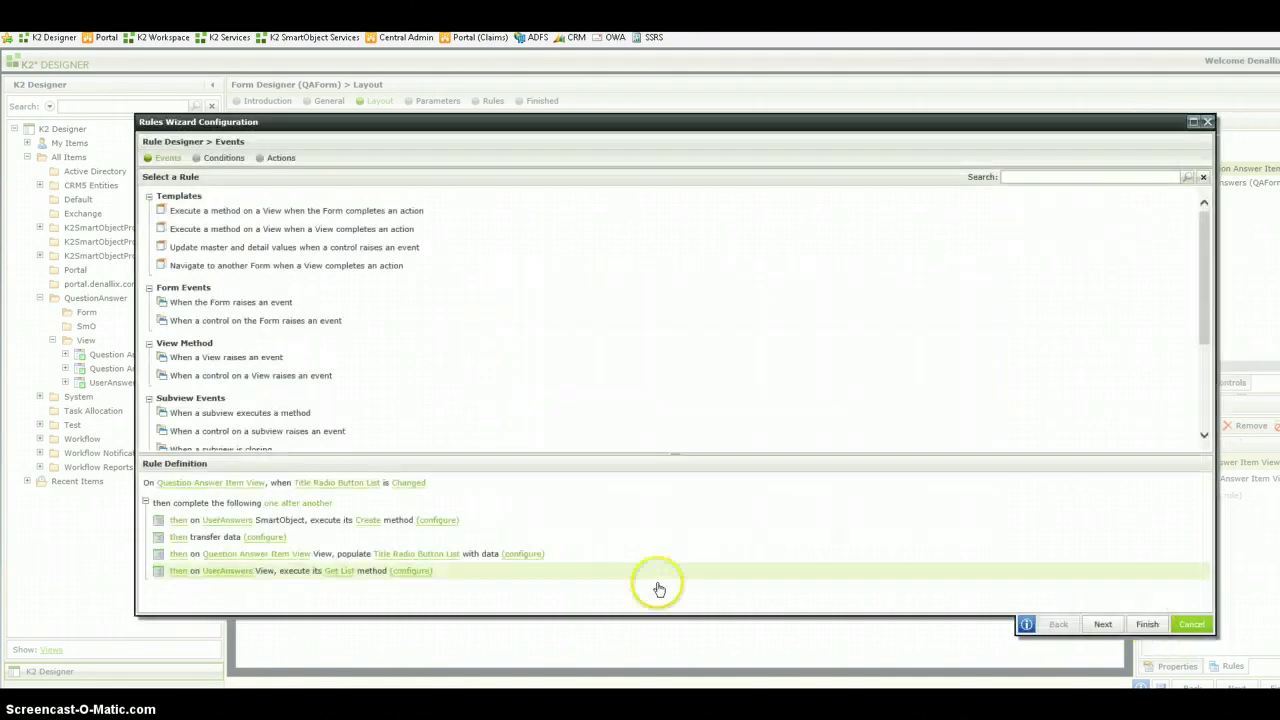
# Browse the actions available for the rule and remove the accidentally added action for items changed on a subview.
pyautogui.click(296, 164)
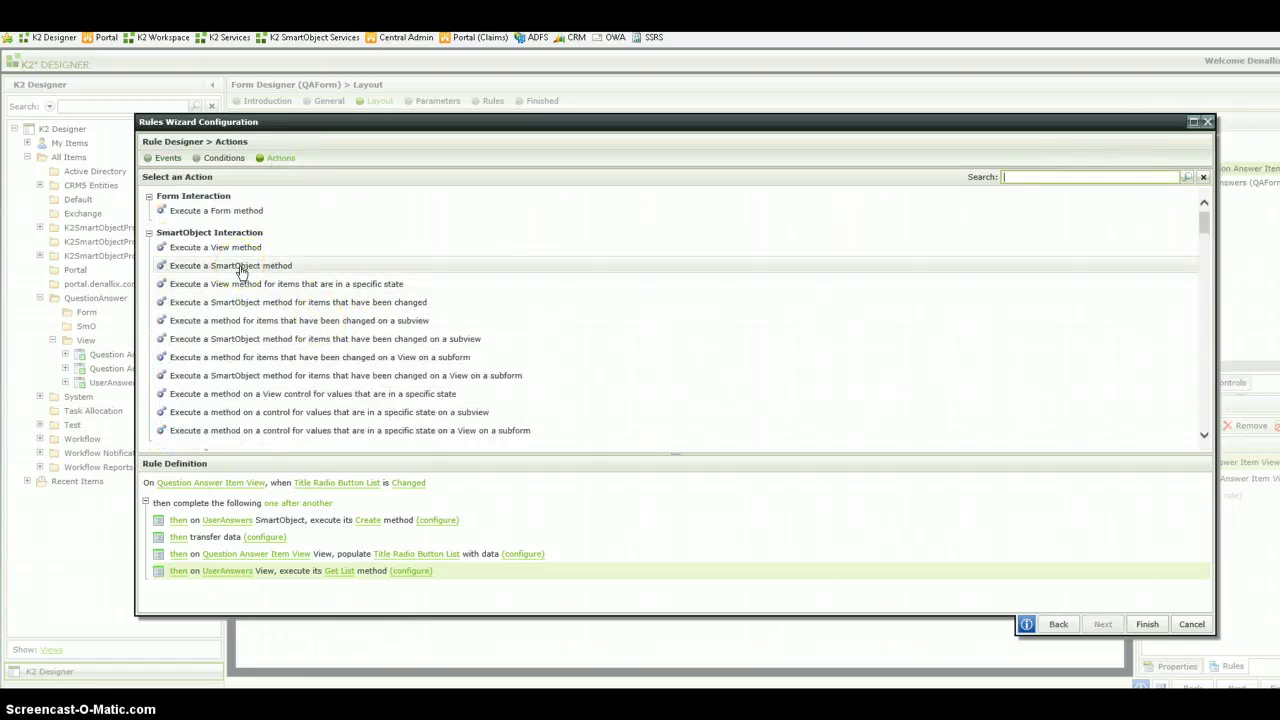
pyautogui.moveTo(229, 528)
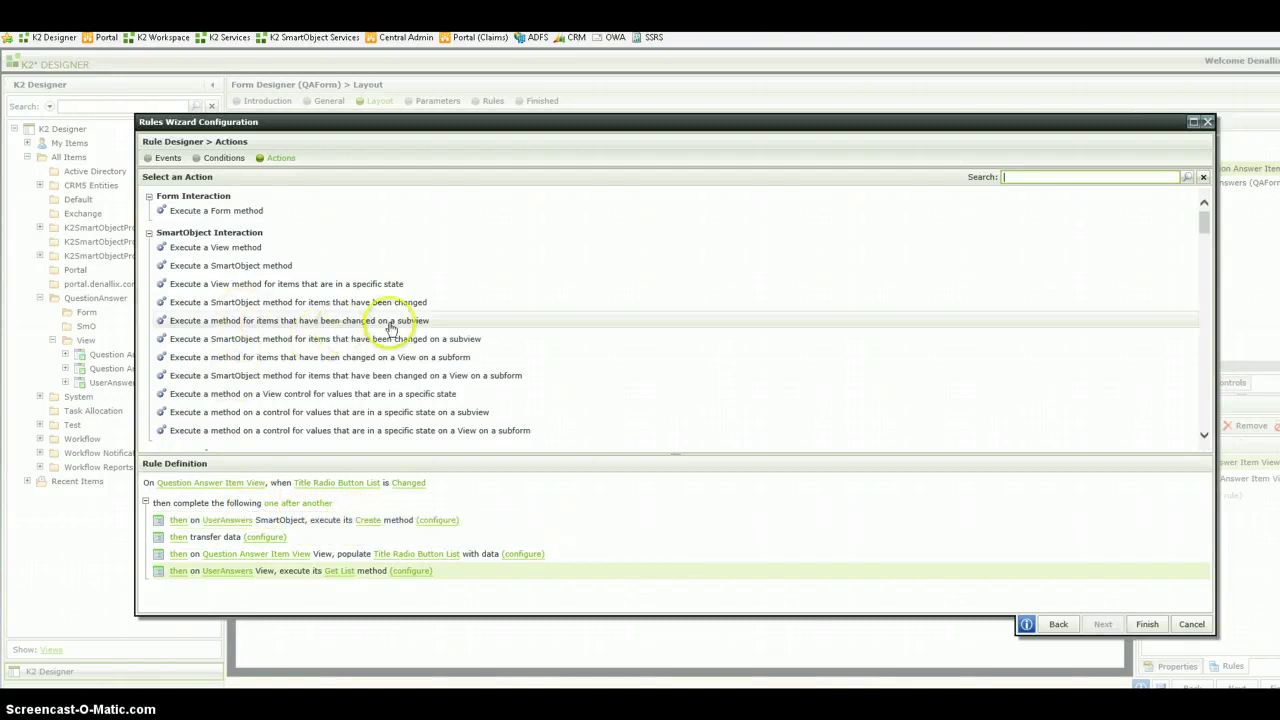
pyautogui.click(720, 322)
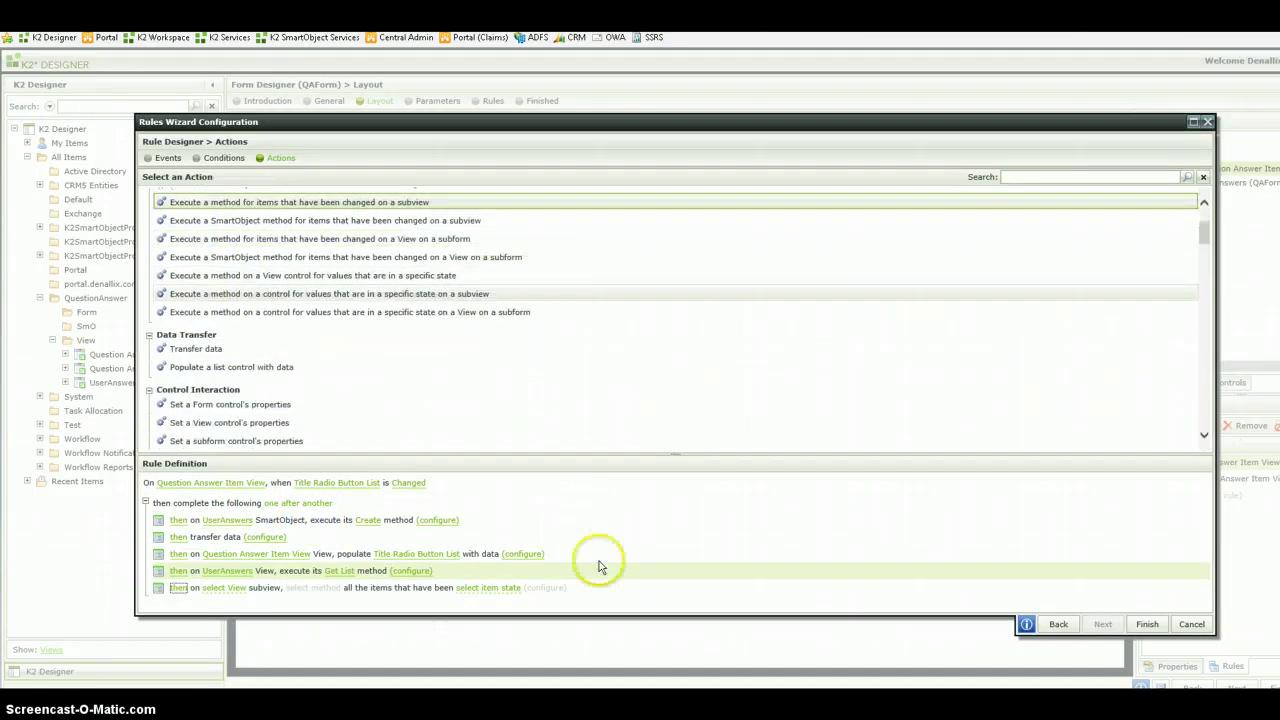
pyautogui.click(634, 589)
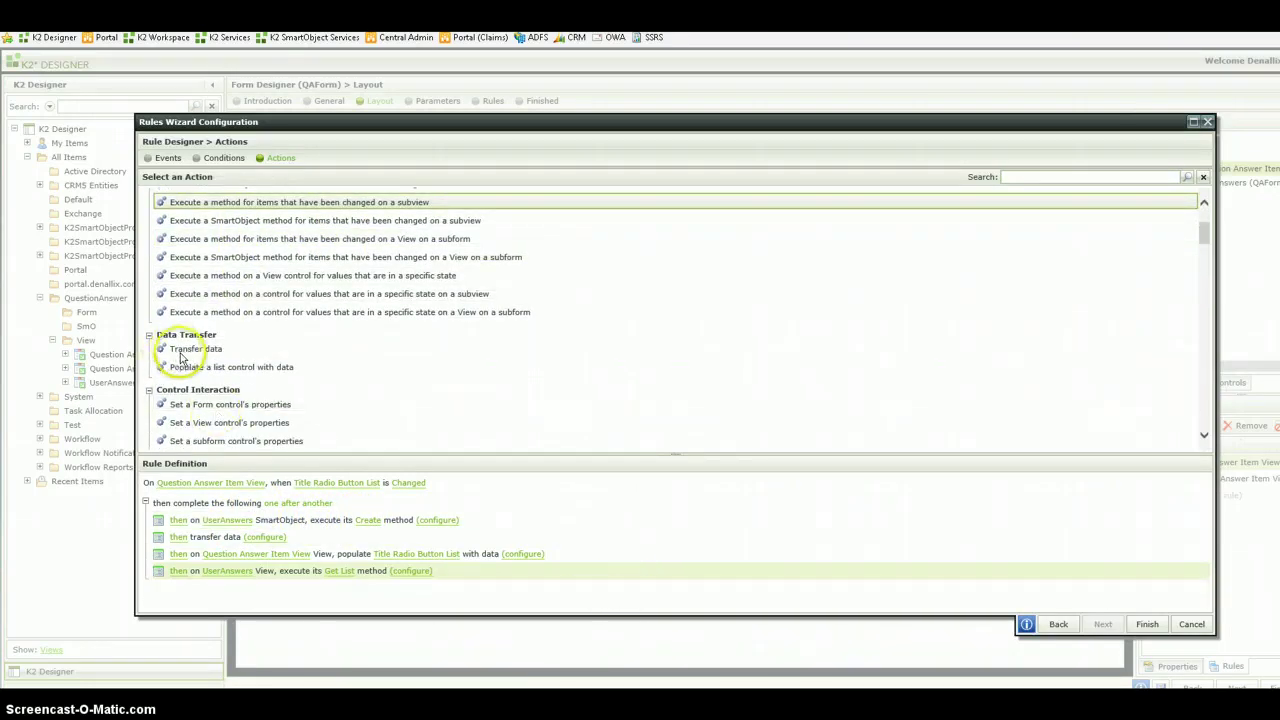
pyautogui.moveTo(302, 540)
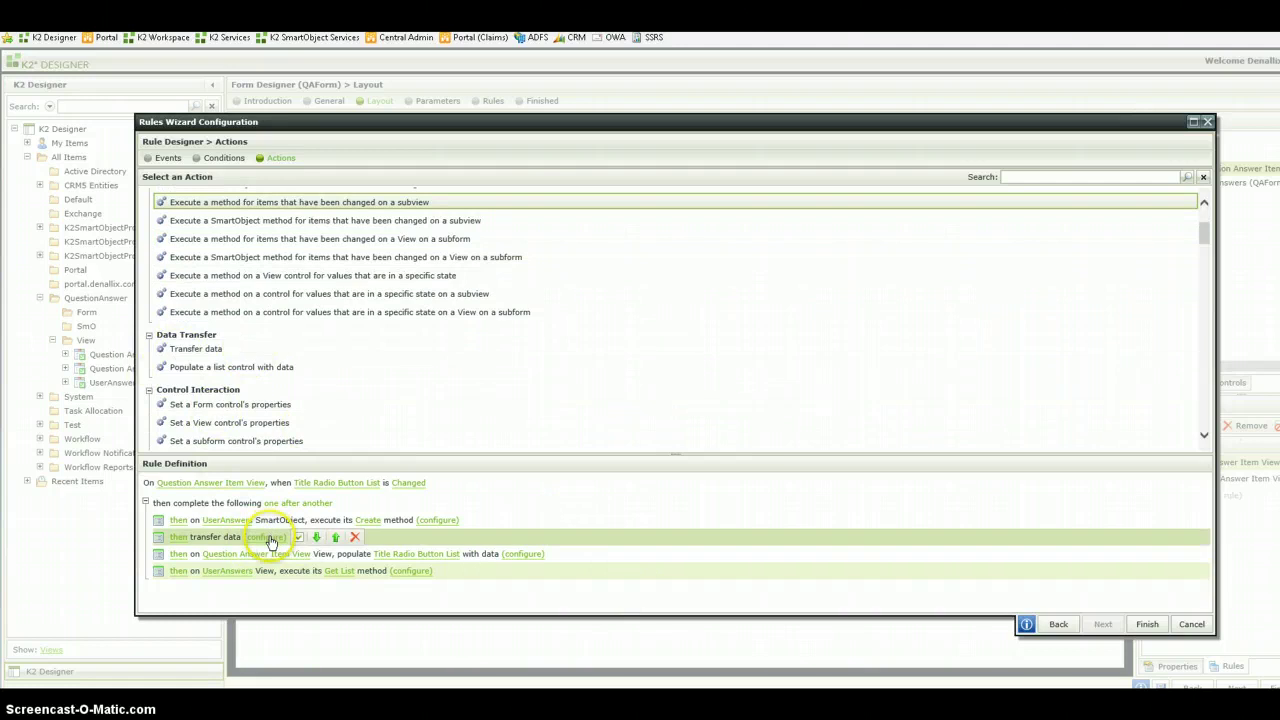
pyautogui.moveTo(247, 561)
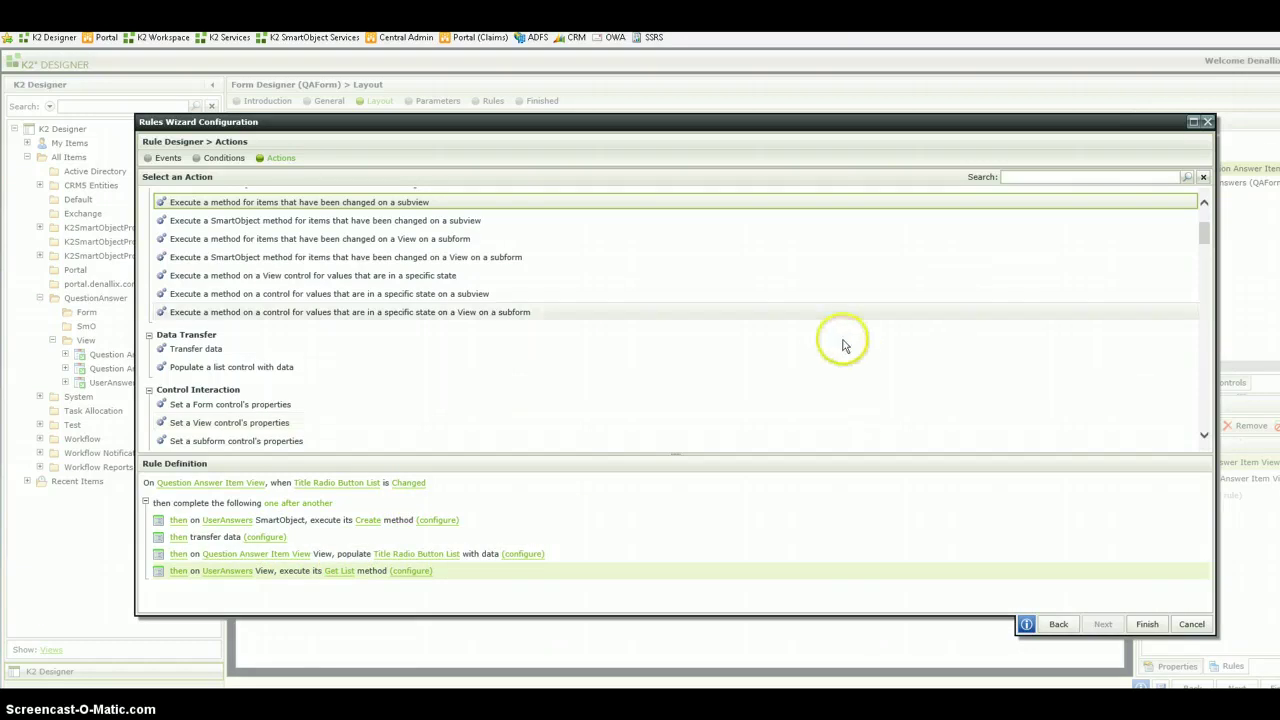
# Search the available rule actions for "populate", review the matches against the rule definition, then clear the search and locate Execute a View method.
pyautogui.click(1030, 176)
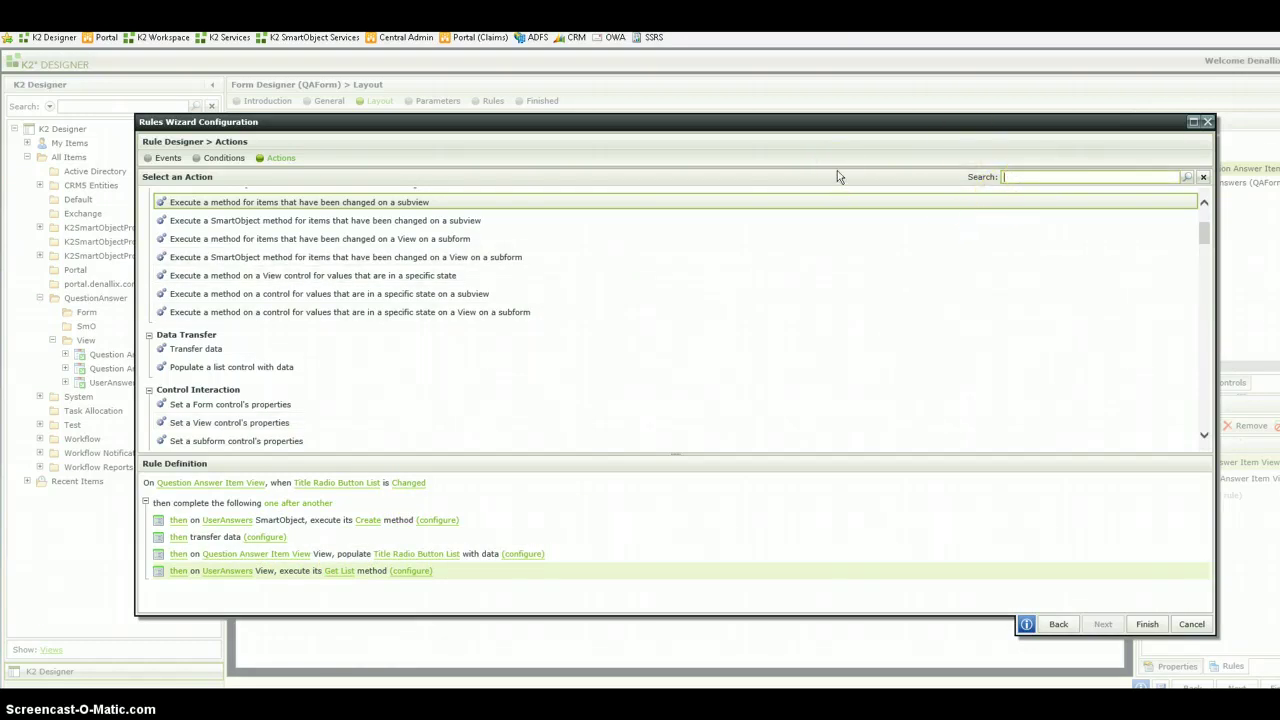
pyautogui.write('populate')
pyautogui.click(315, 252)
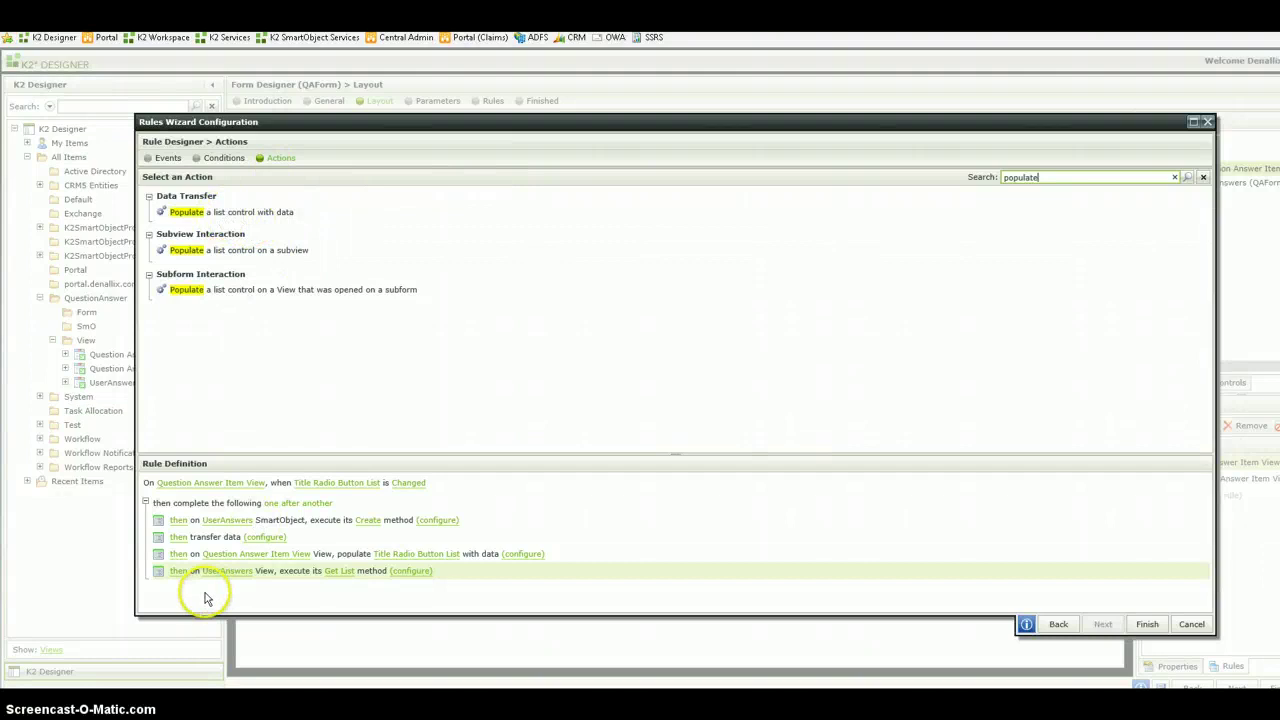
pyautogui.click(202, 541)
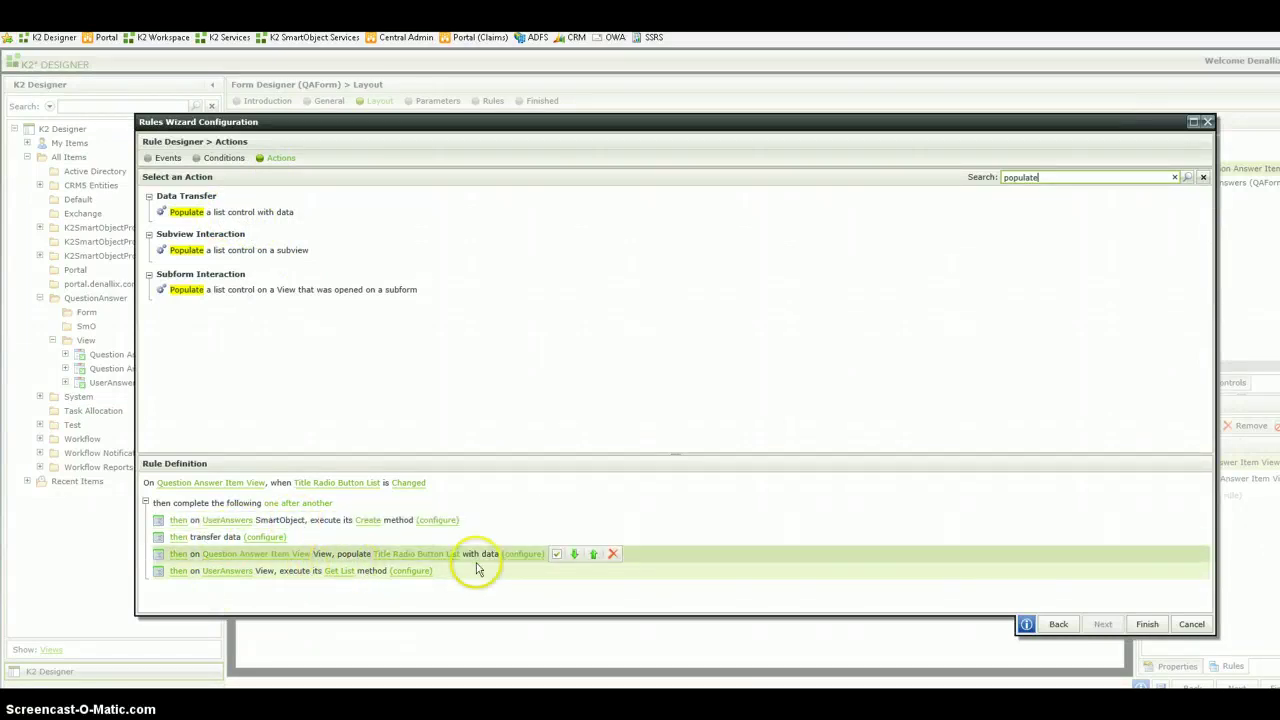
pyautogui.click(246, 219)
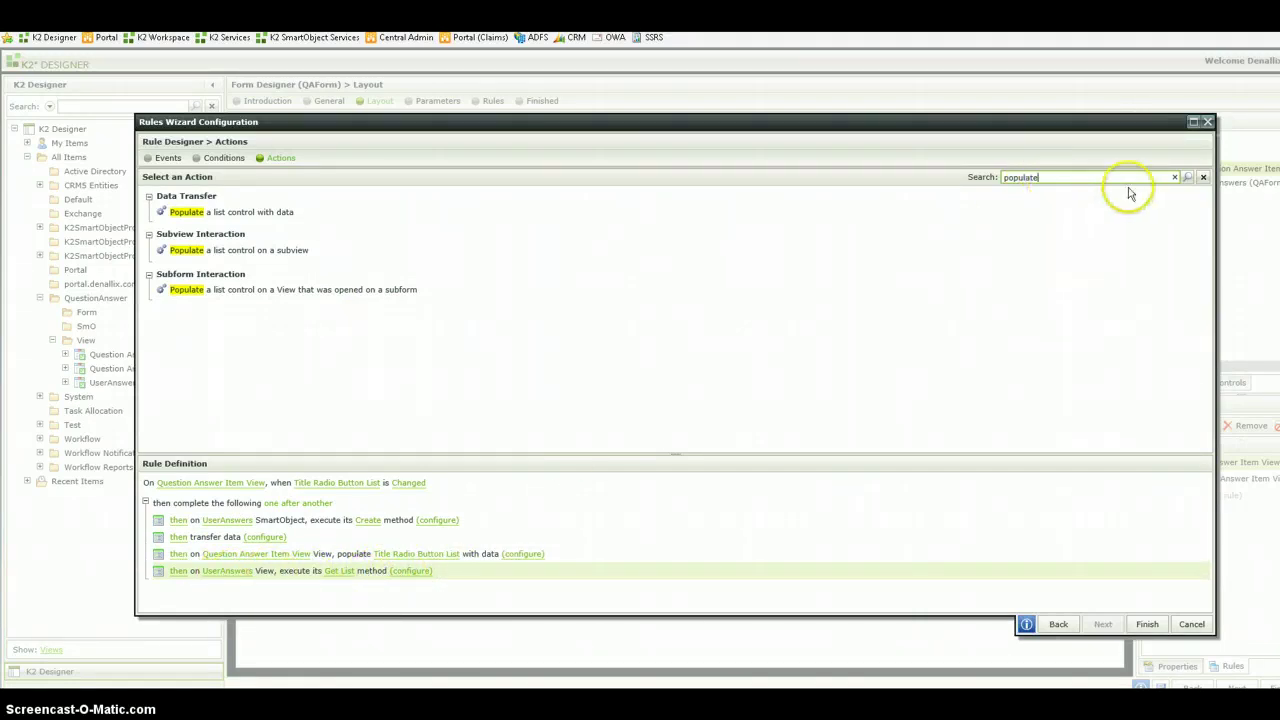
pyautogui.click(1202, 177)
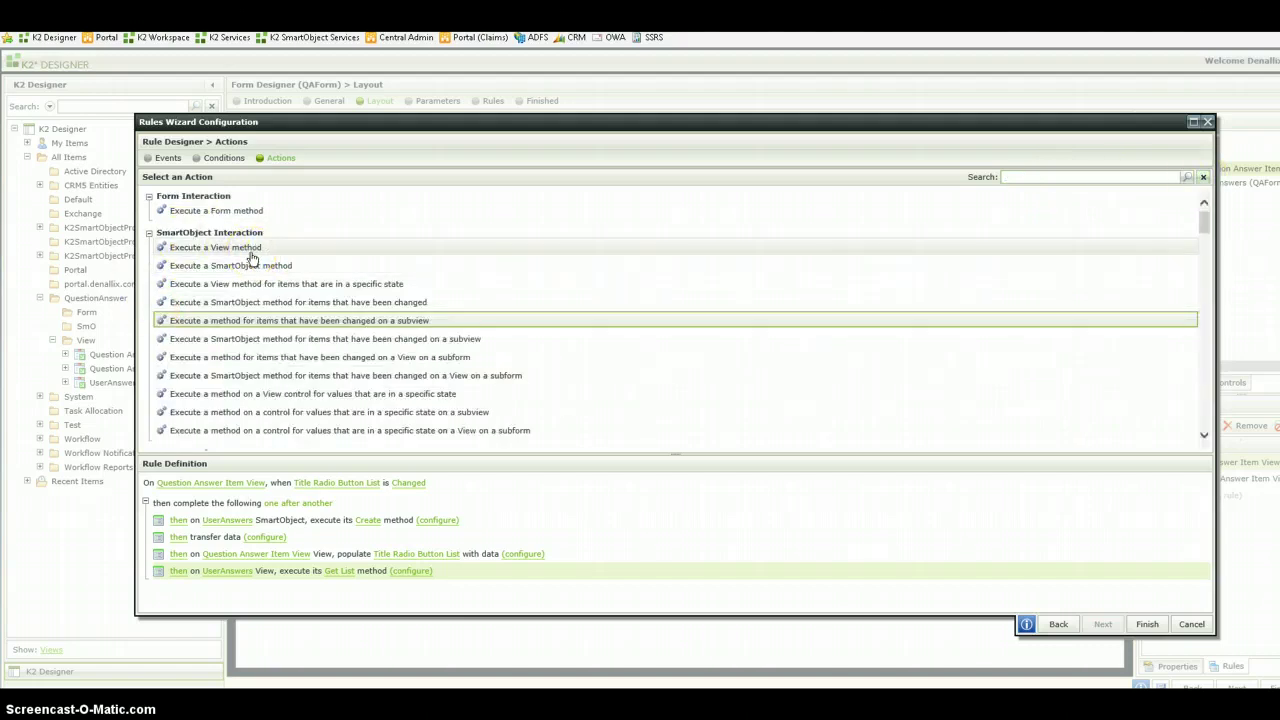
pyautogui.click(220, 251)
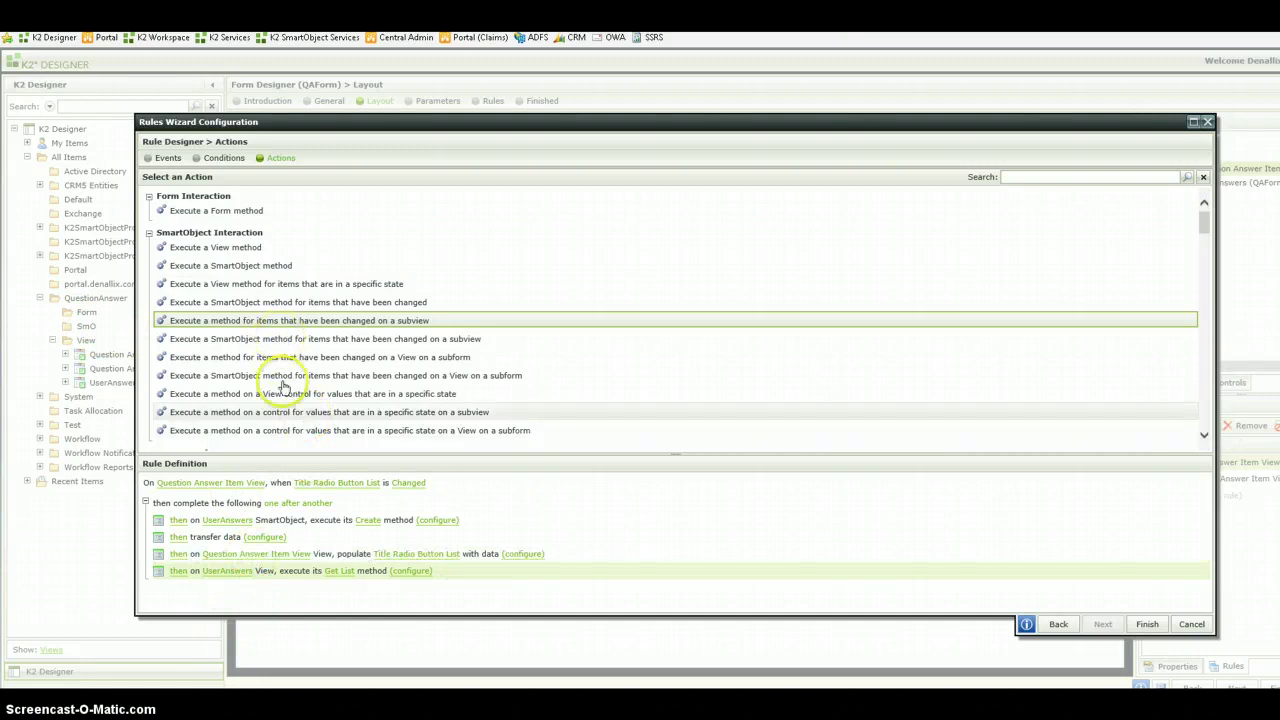
# Review the methods available for the UserAnswers view in the rule's last action and keep Get List selected.
pyautogui.moveTo(400, 580)
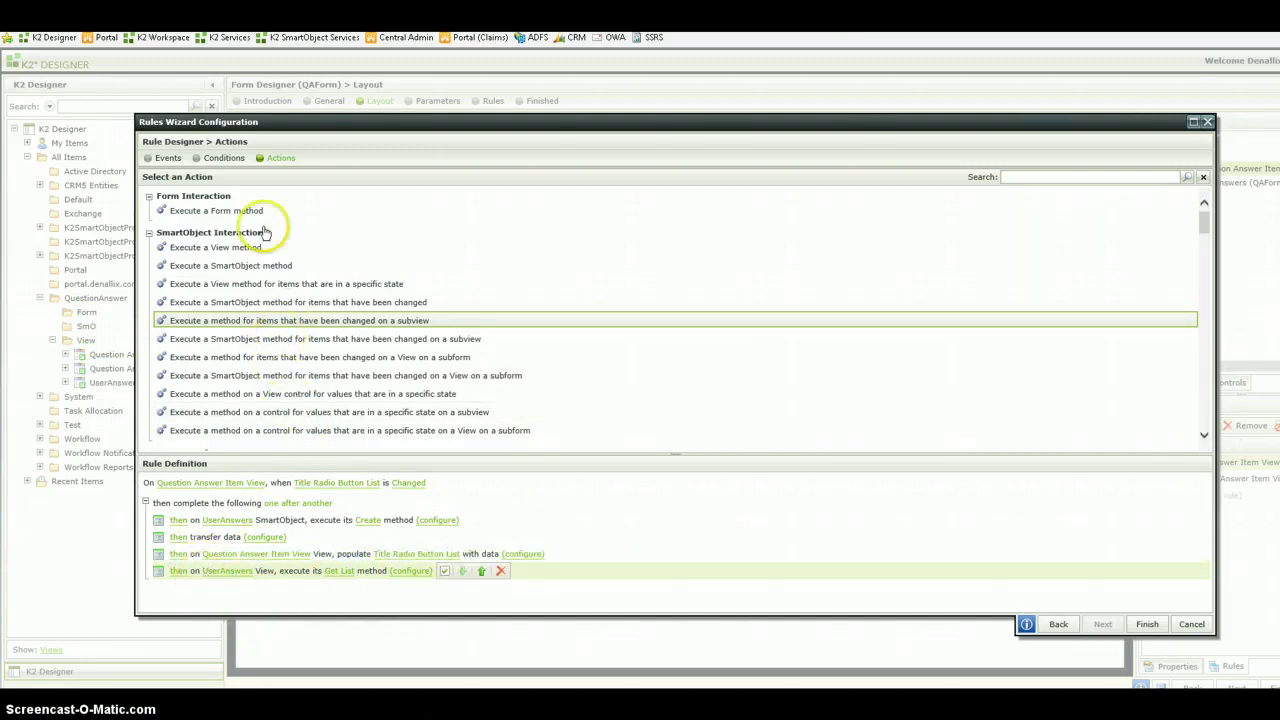
pyautogui.moveTo(219, 580)
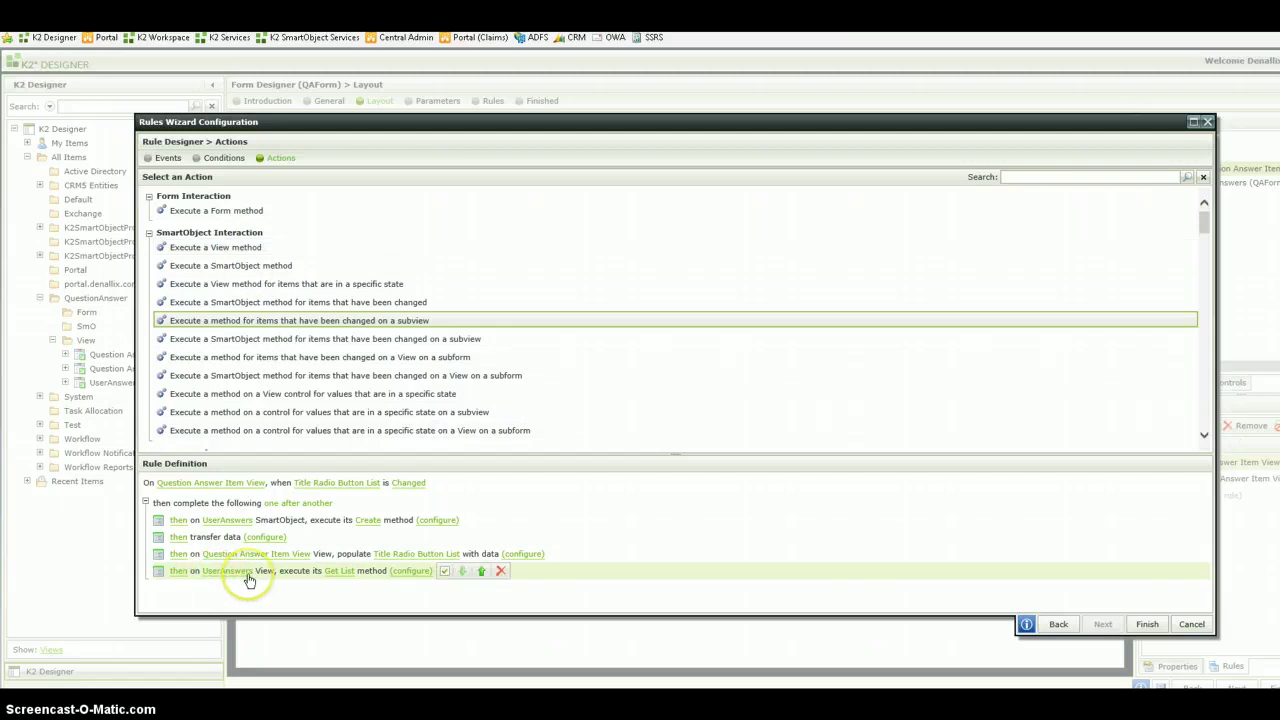
pyautogui.click(339, 571)
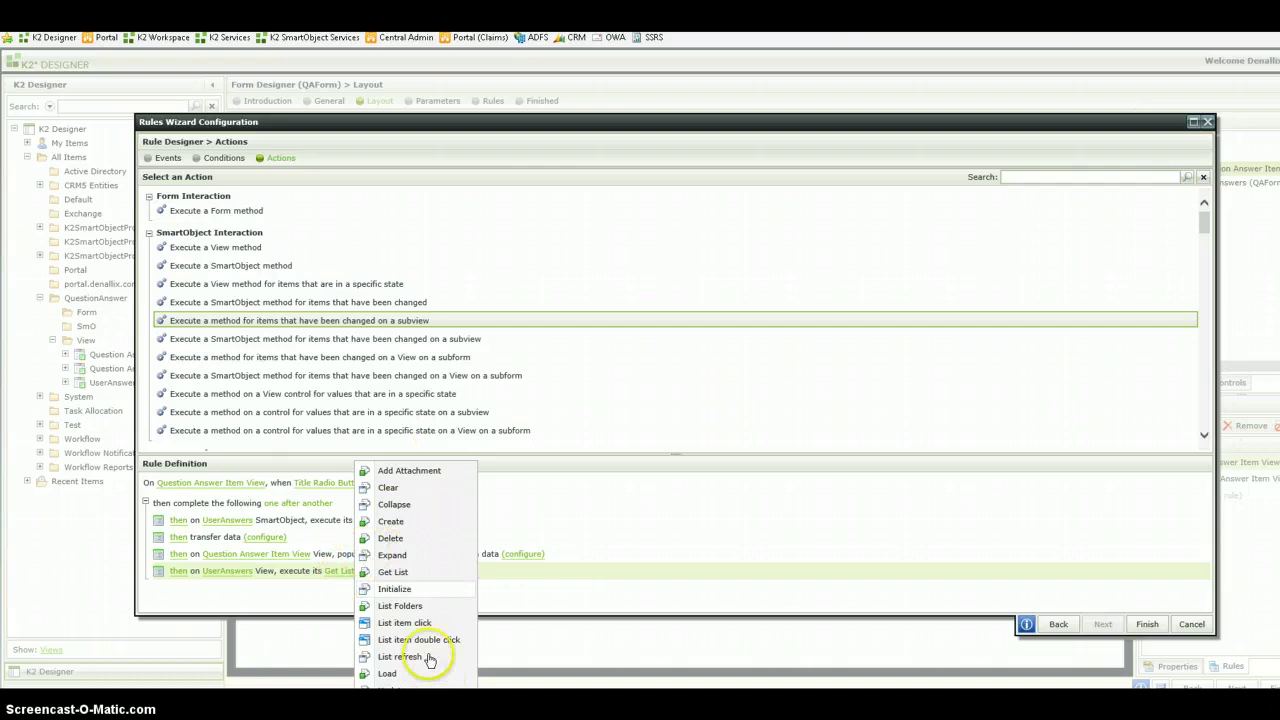
pyautogui.click(330, 571)
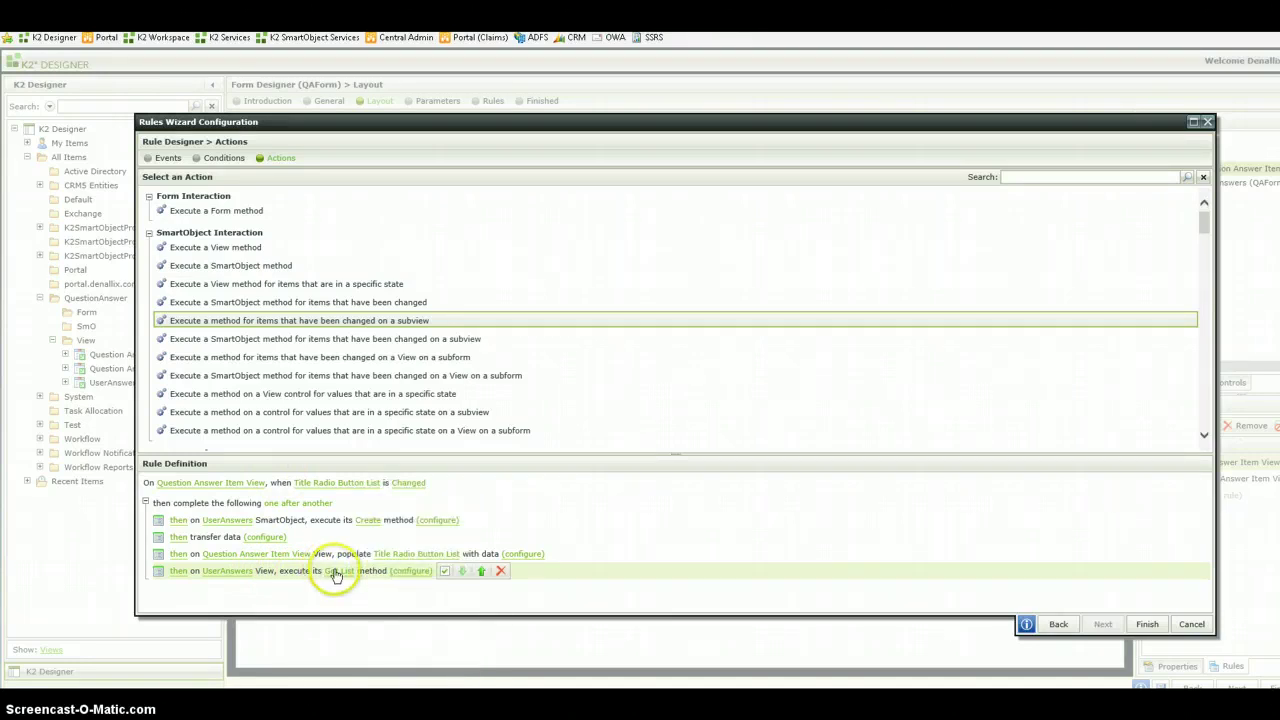
pyautogui.click(337, 574)
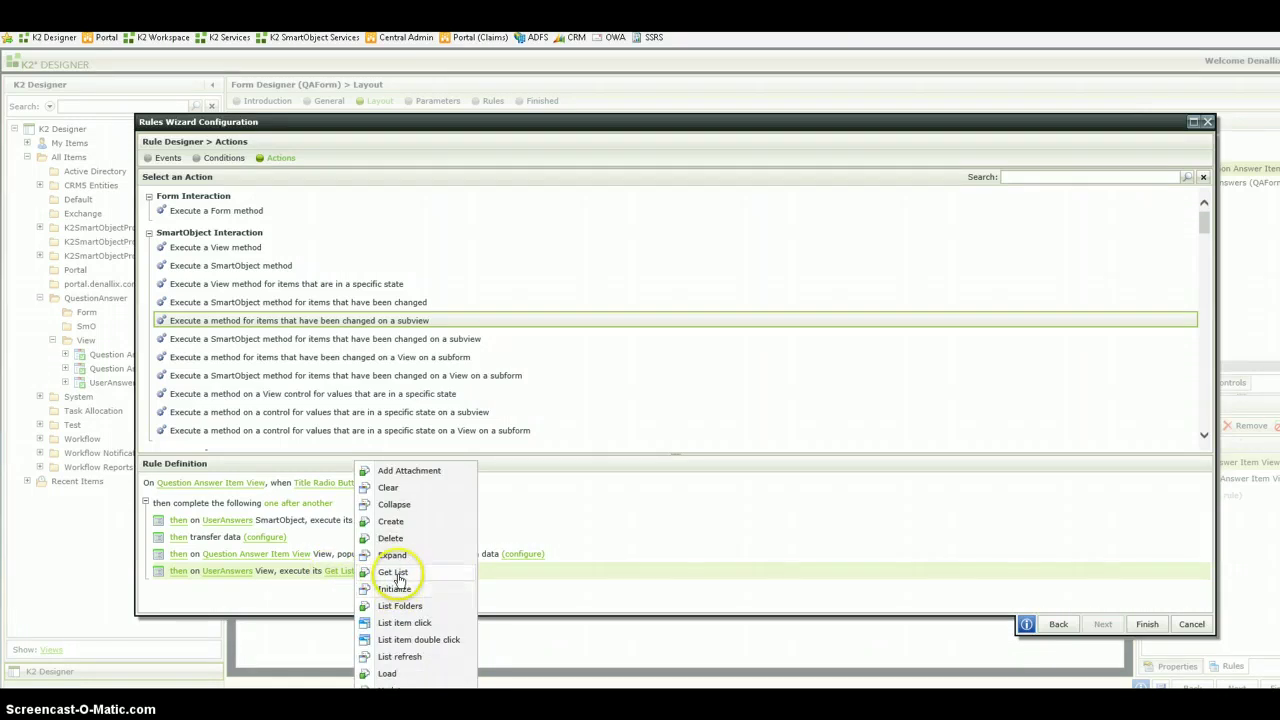
pyautogui.click(412, 575)
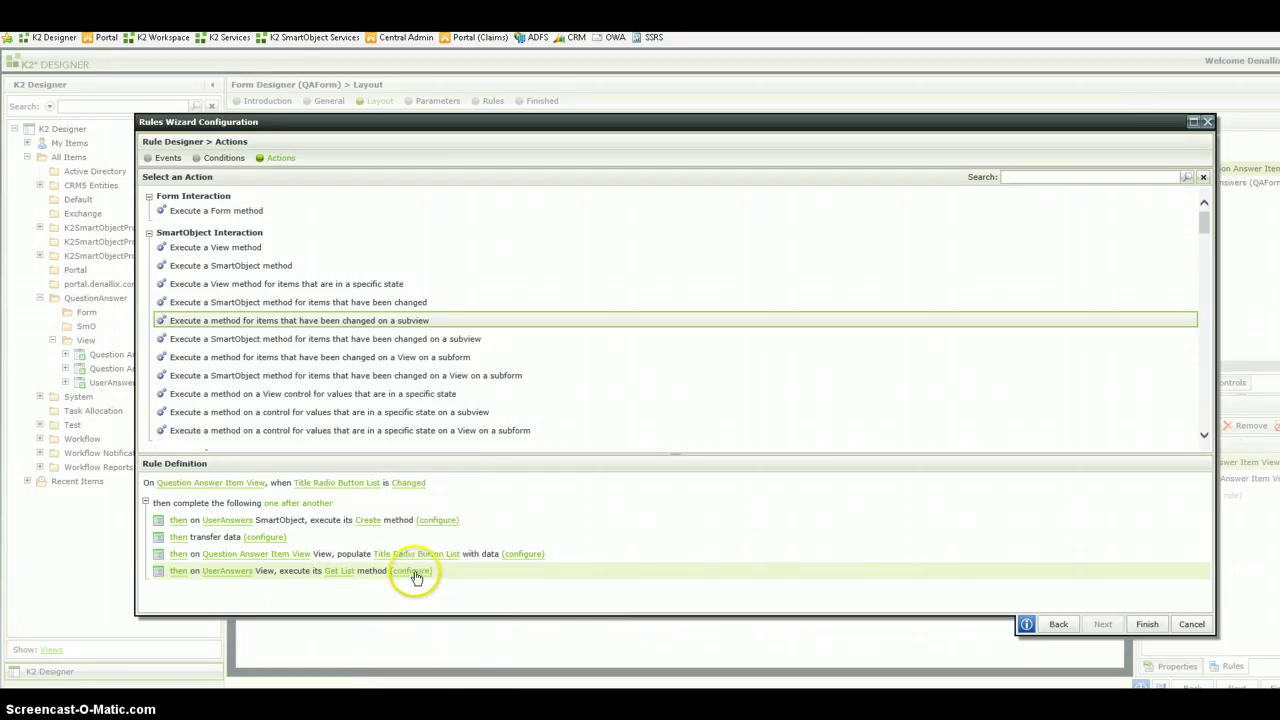
# Open the UserAnswers Get List method's input mappings and expand the Current User system values to inspect the source fields.
pyautogui.click(414, 574)
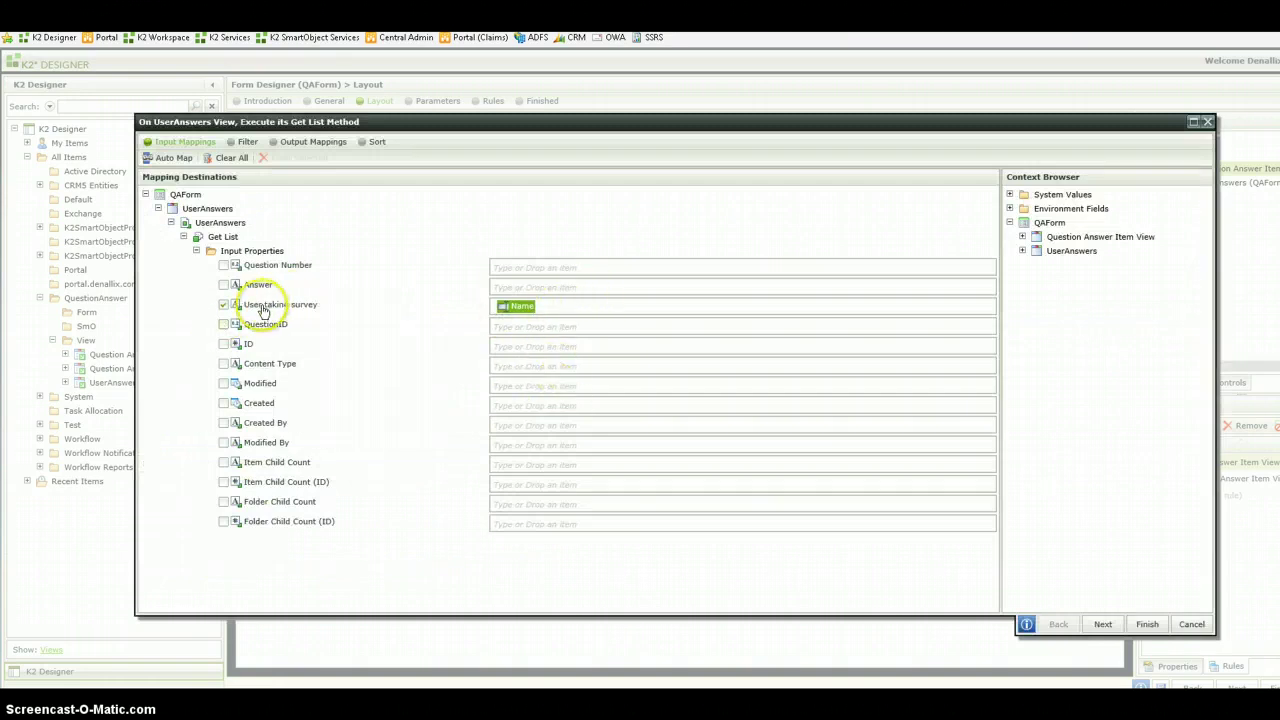
pyautogui.click(1012, 195)
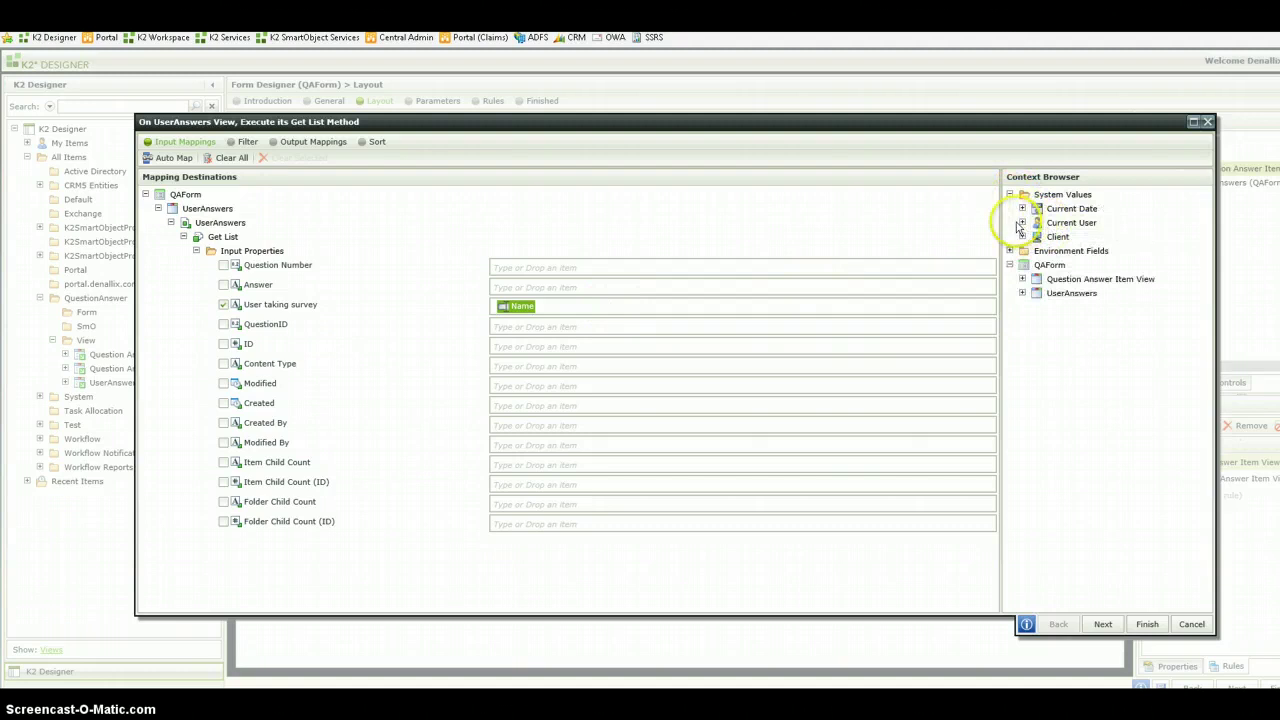
pyautogui.click(1022, 223)
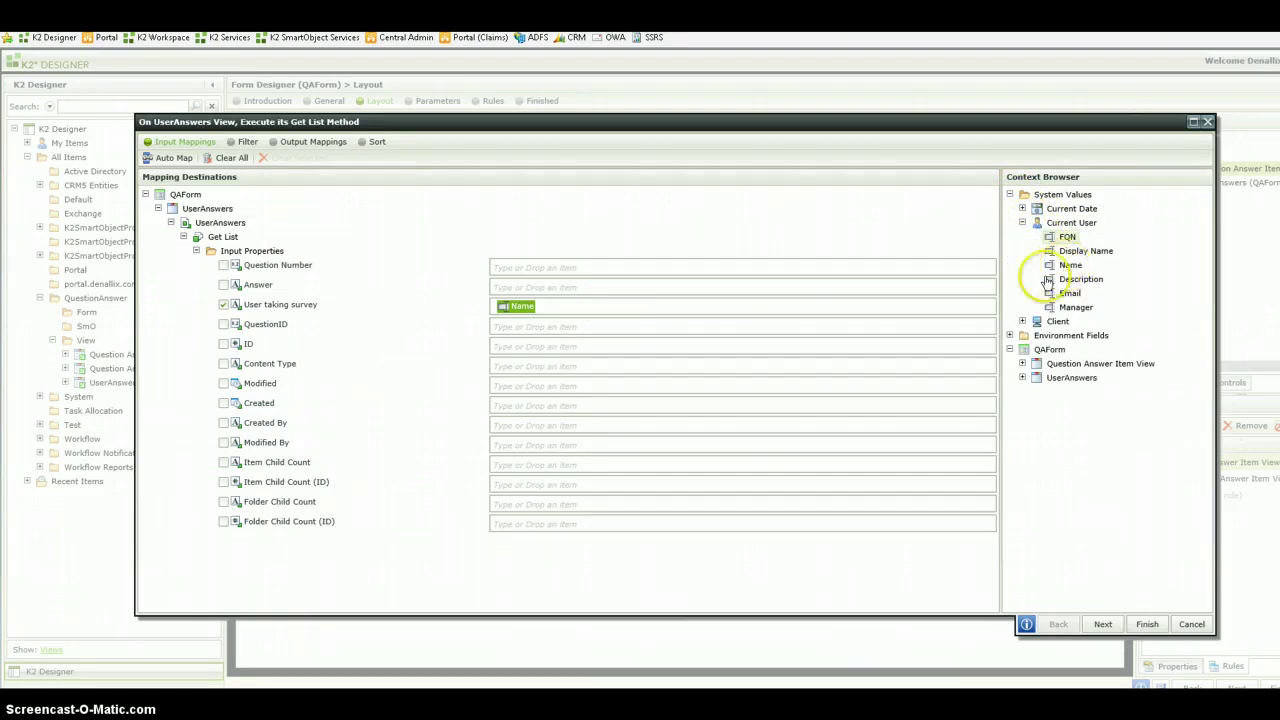